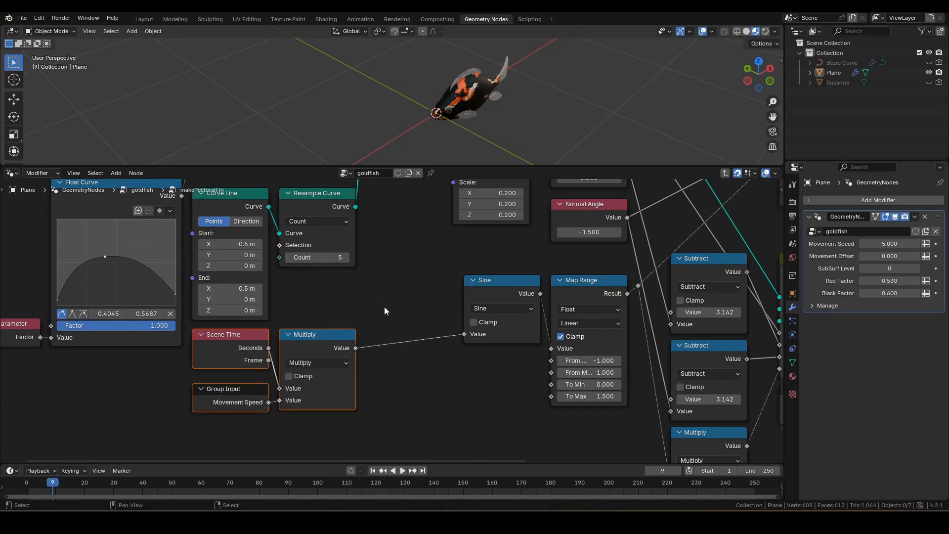
- Duplicate the Multiply node fed by Scene Time, insert the copy before the Sine node and set its operation to Add
left_click(385, 307)
left_click(325, 344)
key("shift+d")
left_click(413, 345)
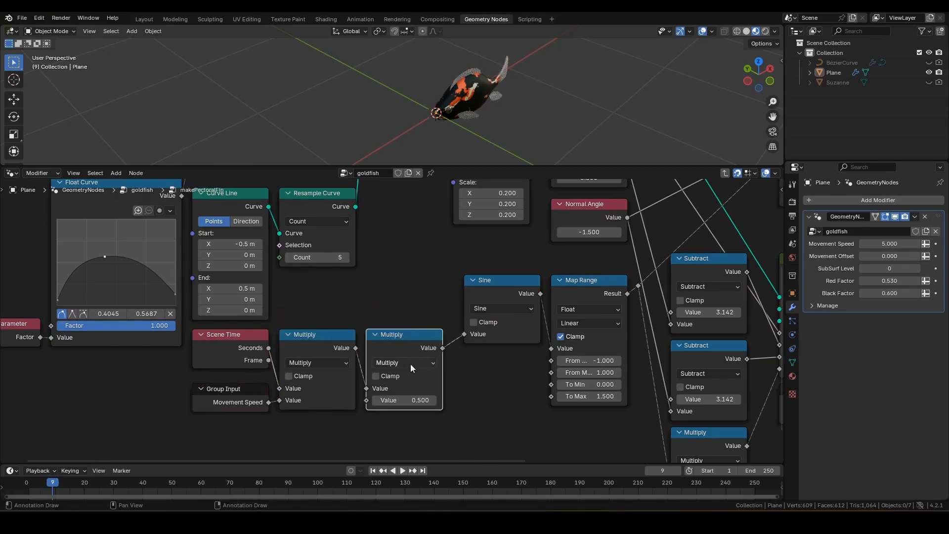
left_click(410, 364)
key("a")
middle_click_drag(471, 371, 488, 340)
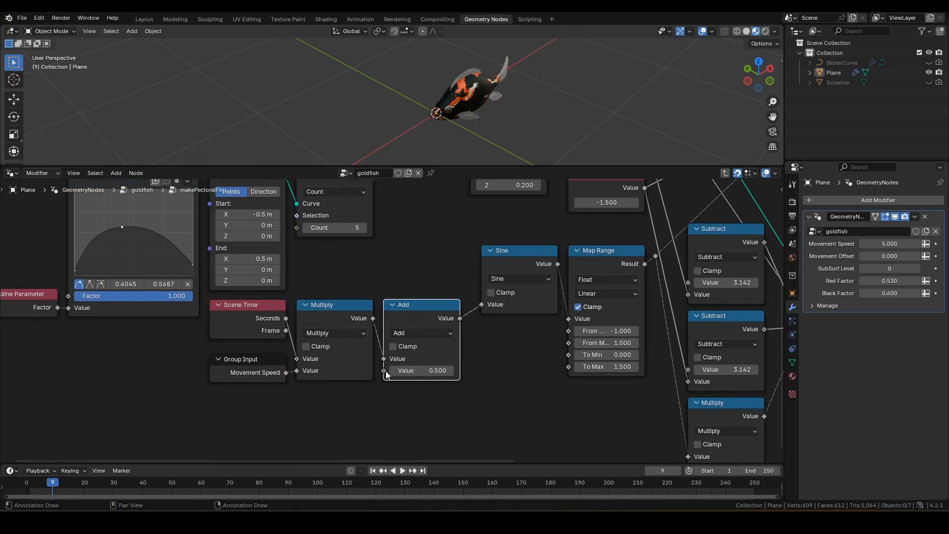
- Connect the Add node's second value to a new Group Input node placed below the Multiply node
left_click_drag(385, 370, 357, 394)
type("gi")
key("Return")
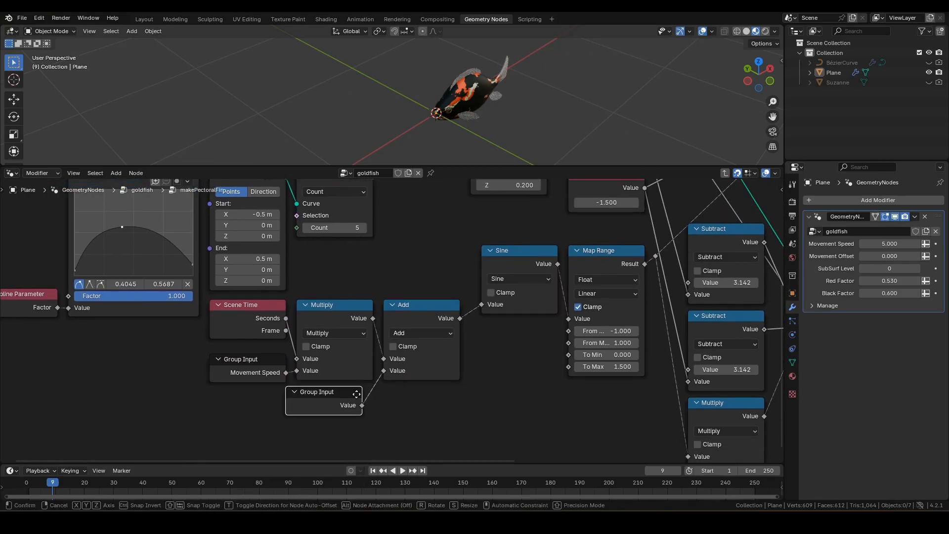
left_click(376, 397)
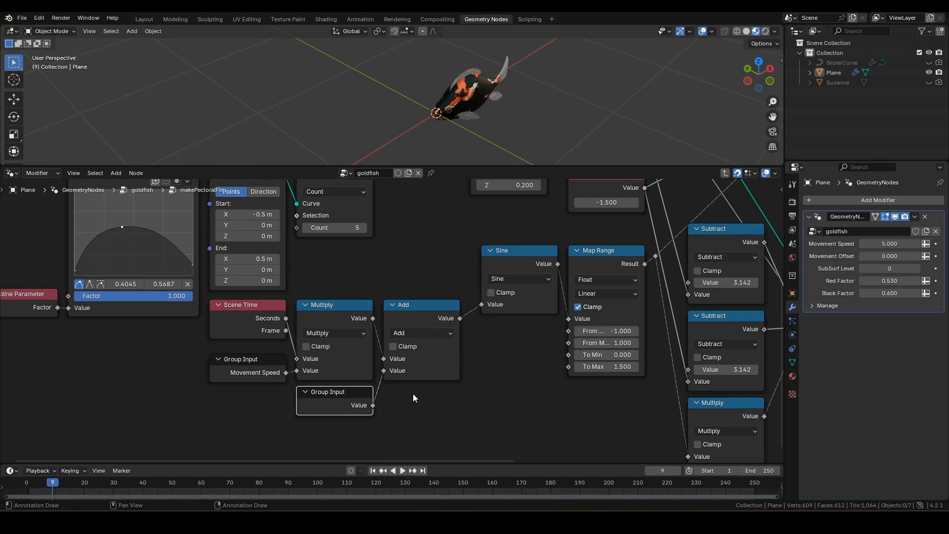
- Rename the makePectoralFin group's new Value input socket to Movement Offset
key("n")
double_click(703, 341)
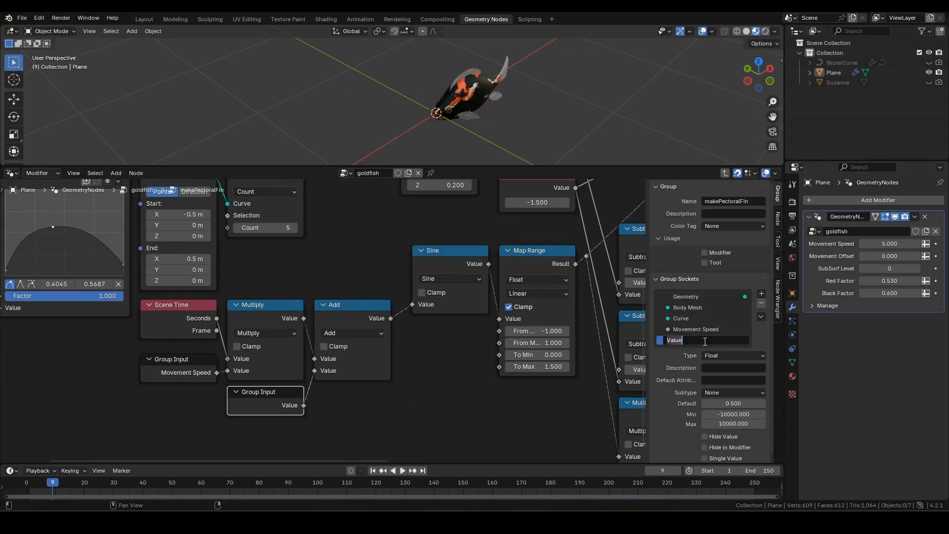
type("Movement Offset")
key("Return")
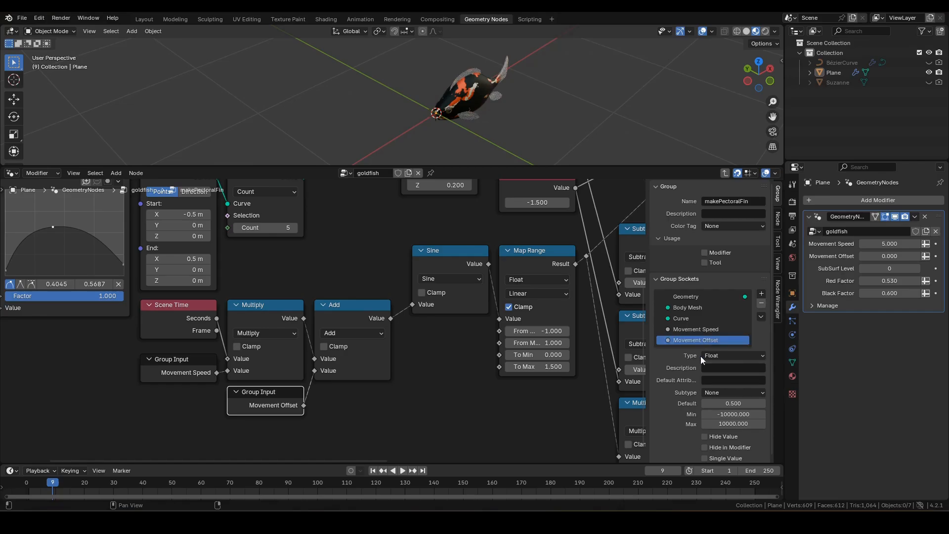
- Align the Sine and Map Range nodes in a row with the Add node and exit the makePectoralFin group
left_click_drag(534, 415, 417, 323)
left_click_drag(586, 256, 586, 278)
scroll(517, 279, "down", 3)
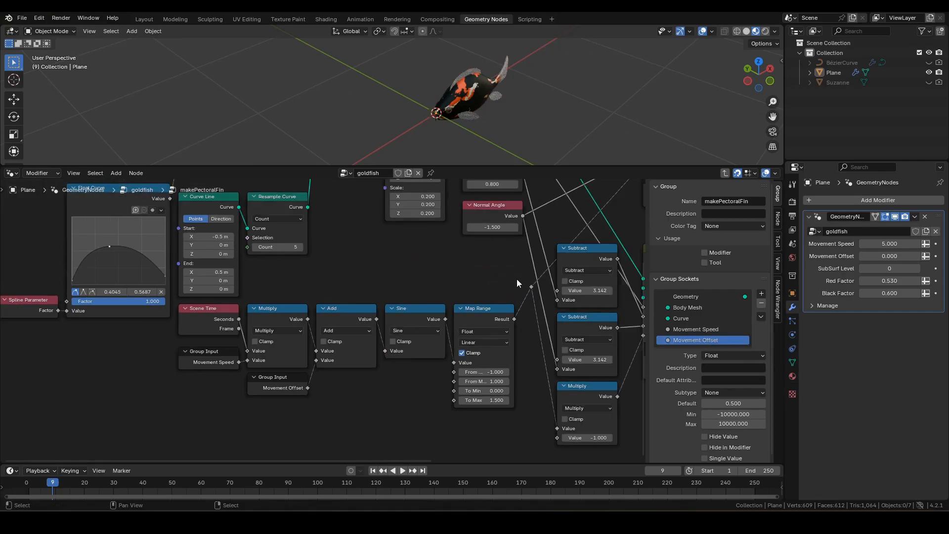
key("n")
middle_click_drag(517, 278, 443, 304)
scroll(443, 304, "down", 1)
key("Tab")
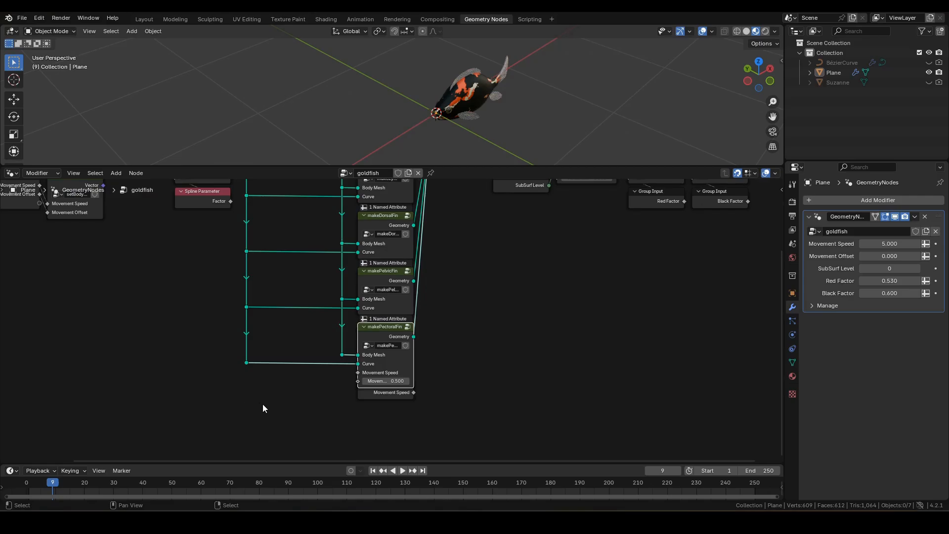
- Link the Group Input's Movement Offset to makePectoralFin, hide the input's unused sockets and place it directly beneath that node
scroll(301, 409, "up", 1)
left_click_drag(370, 414, 271, 420)
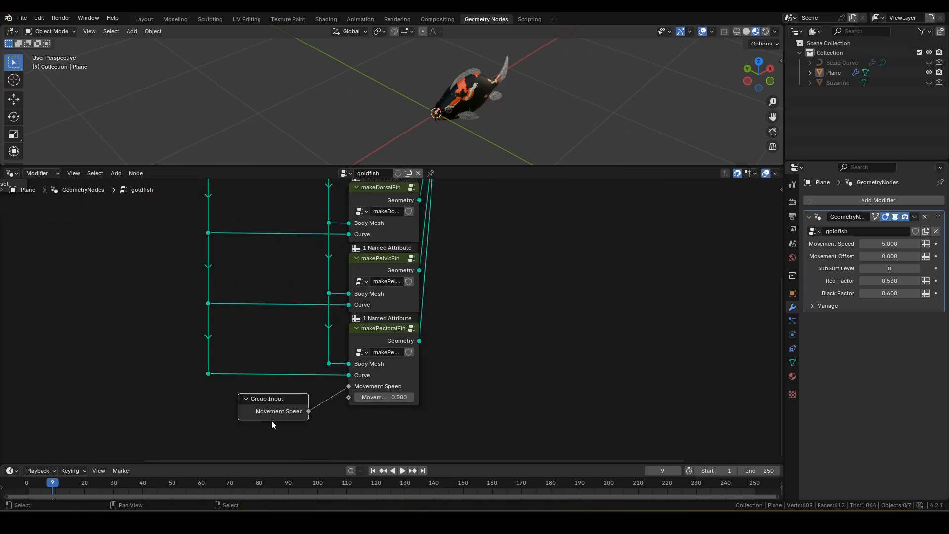
key("ctrl+h")
middle_click_drag(273, 415, 279, 400)
left_click_drag(315, 407, 357, 383)
left_click(291, 388)
key("ctrl+h")
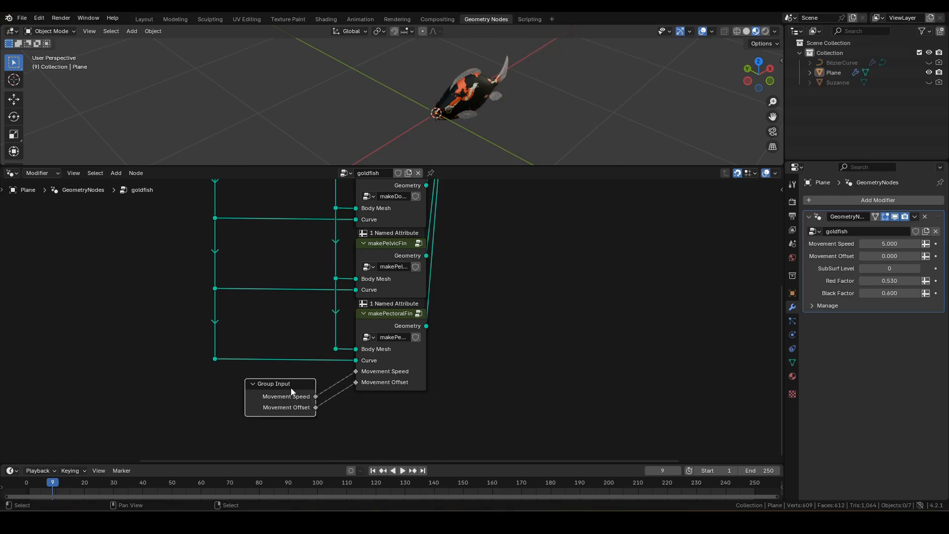
left_click_drag(280, 386, 391, 406)
scroll(445, 346, "down", 2)
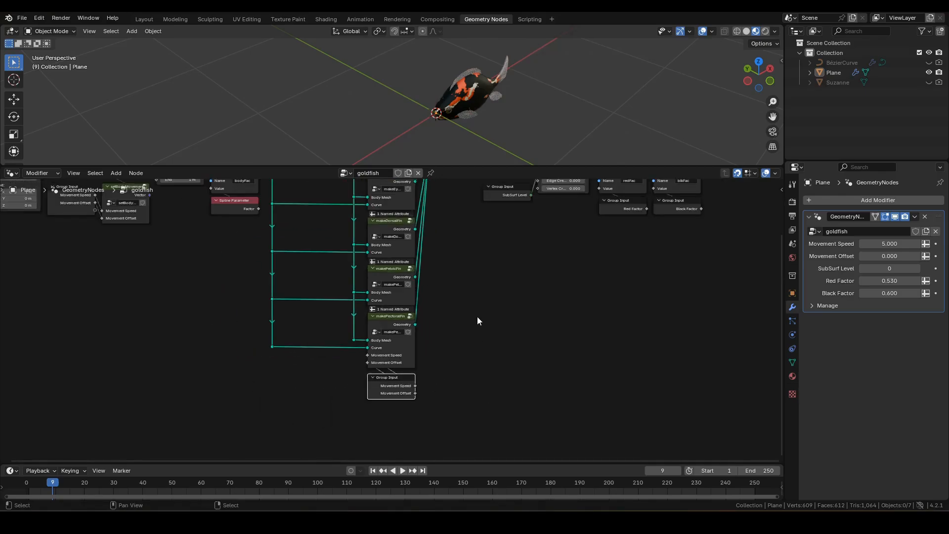
- Hide the Plane object, show the BézierCurve and select it to display its geometry node tree
key("Home")
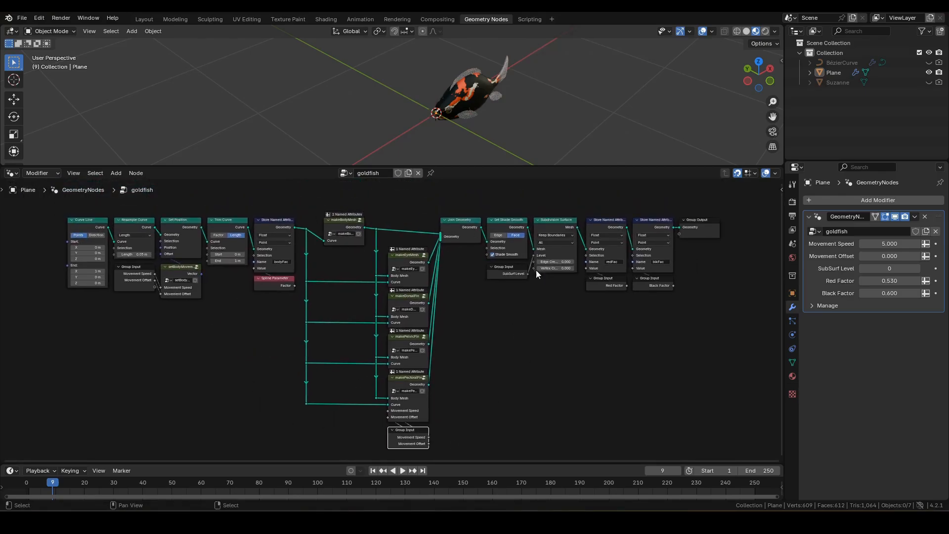
left_click(929, 72)
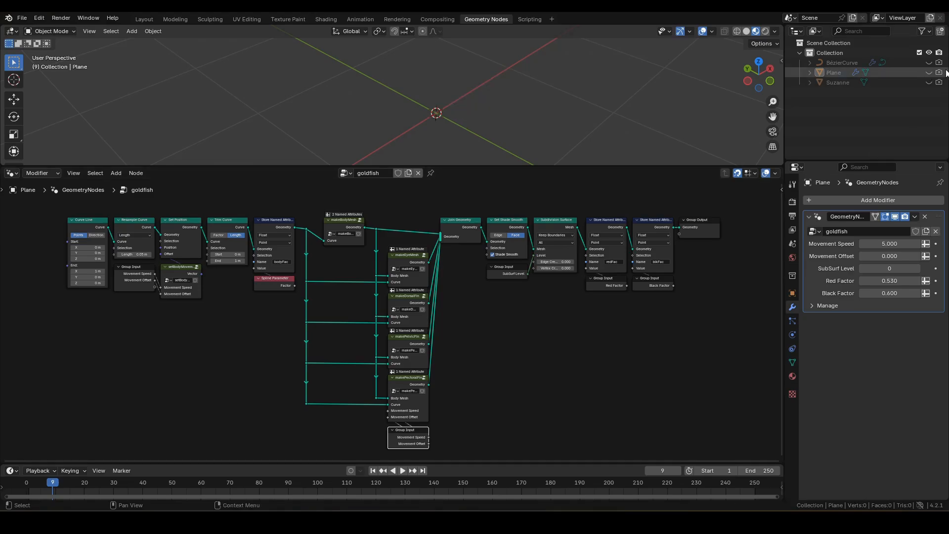
left_click(928, 62)
left_click(847, 62)
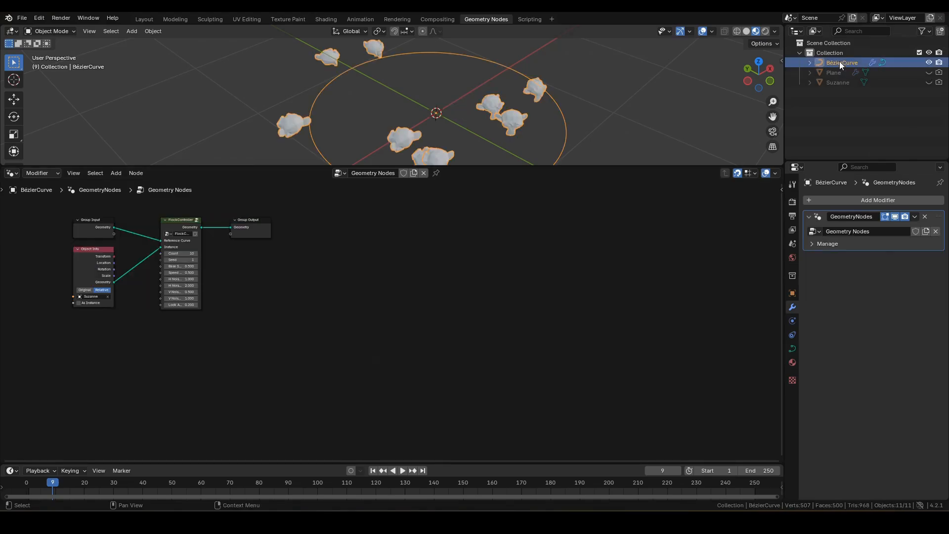
middle_click_drag(315, 270, 479, 318)
scroll(469, 326, "up", 8)
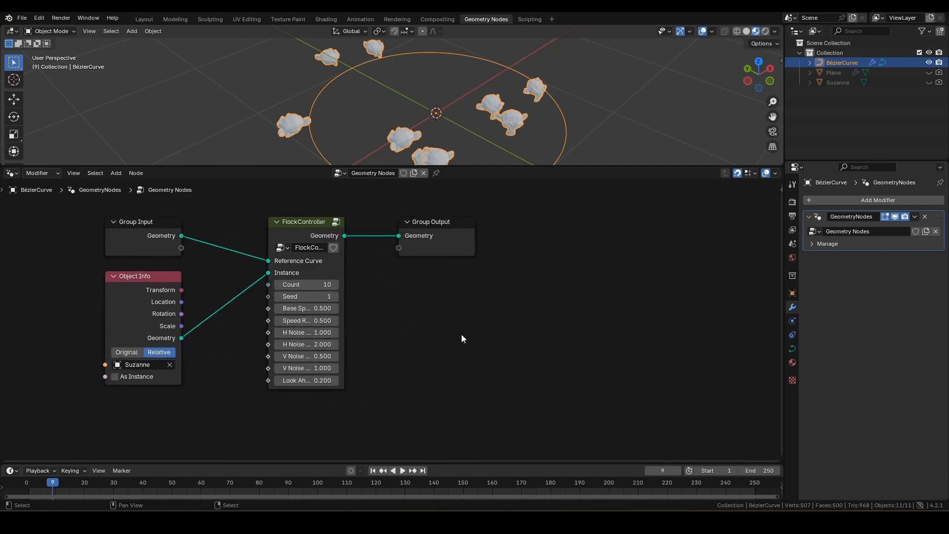
middle_click_drag(410, 321, 483, 331)
scroll(479, 339, "up", 1)
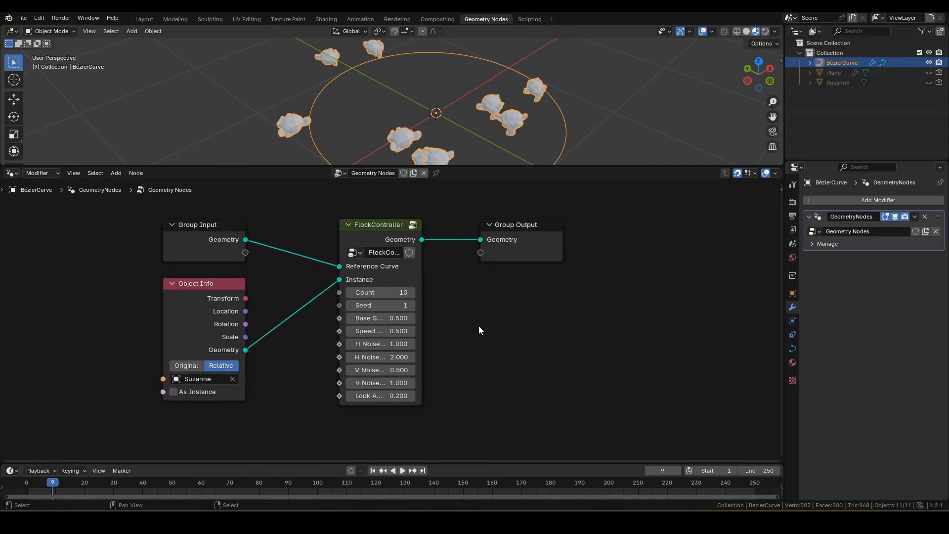
middle_click_drag(479, 326, 498, 330)
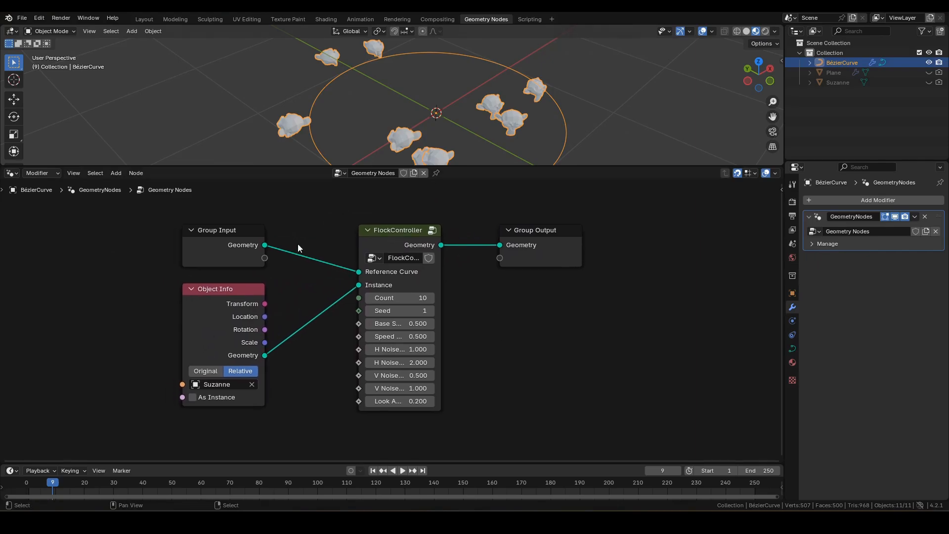
- Replace the Suzanne Object Info node with one for Plane, connecting its geometry to the FlockController's Instance input
left_click(220, 294)
key("x")
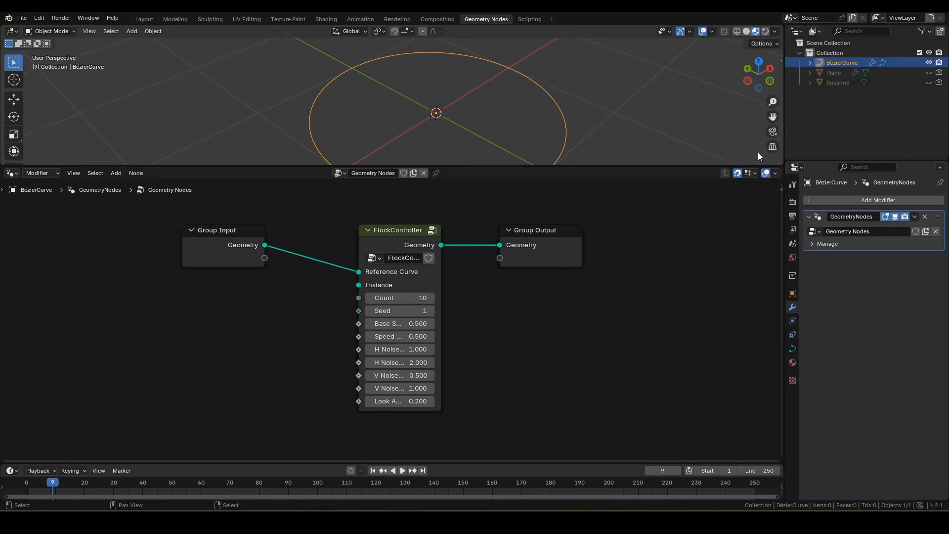
left_click_drag(838, 72, 85, 352)
middle_click_drag(193, 313, 285, 269)
left_click_drag(242, 380, 451, 246)
- Insert a Transform Geometry node between the Plane Object Info and FlockController, with the Object Info aligned beside it
key("F3")
type("tg")
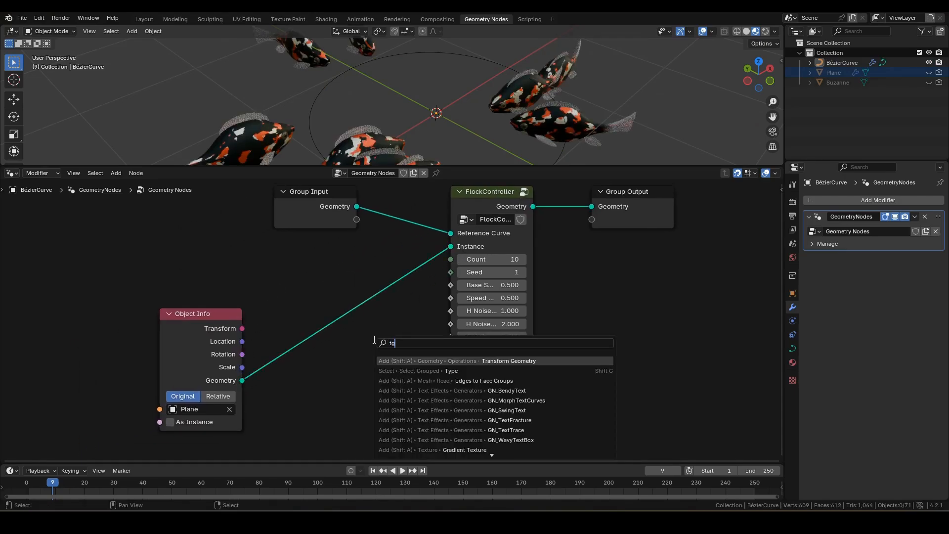
left_click(406, 361)
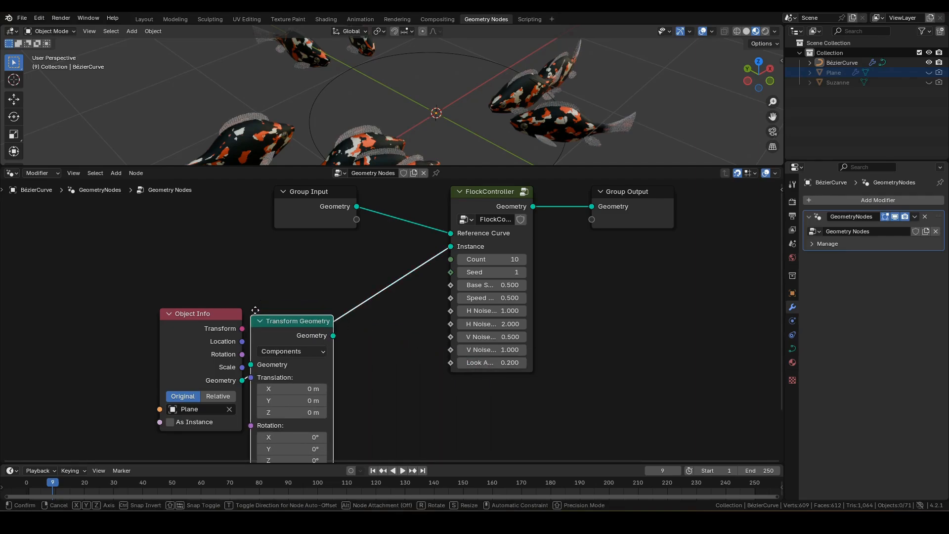
left_click(267, 309)
left_click_drag(209, 319, 217, 313)
middle_click_drag(384, 316, 413, 256)
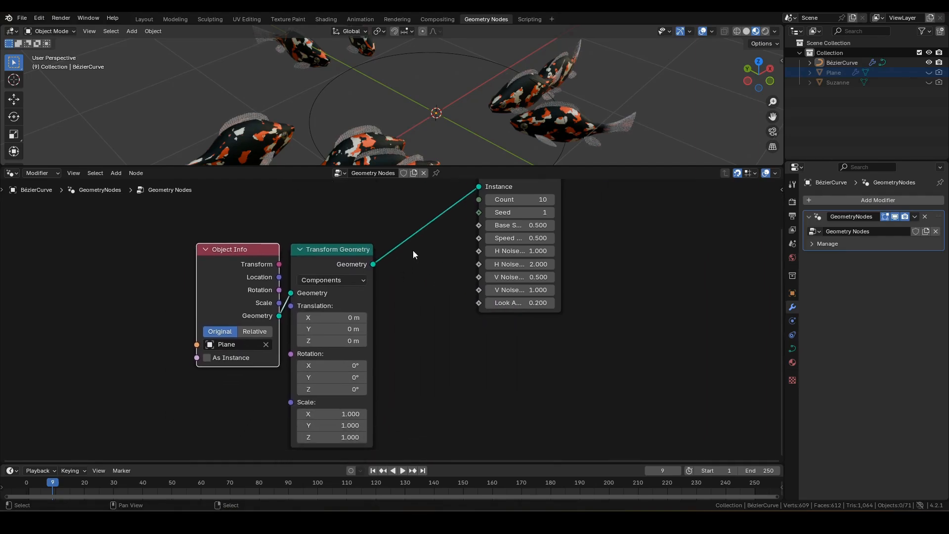
- Set the Transform Geometry node's Z rotation to 90° and its scale to 0.5 on all three axes
left_click(342, 389)
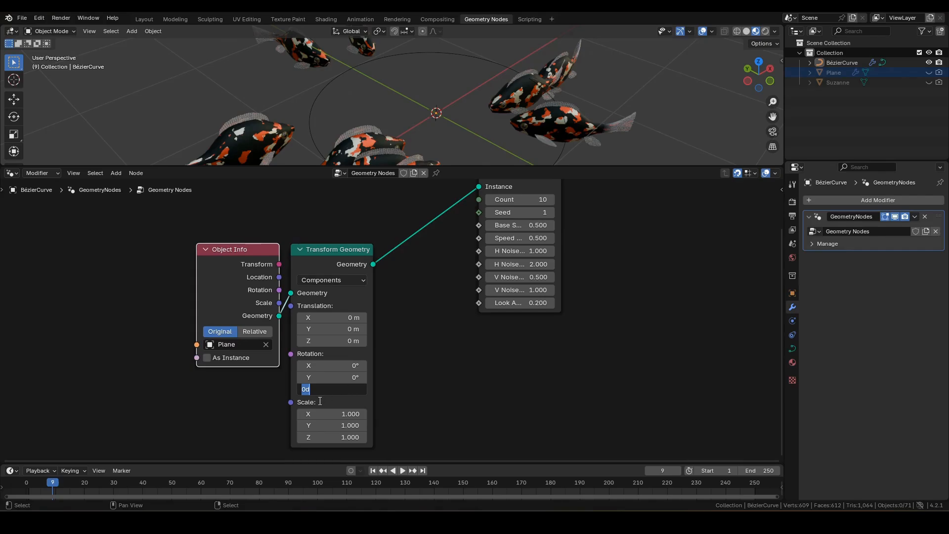
type("90")
key("Return")
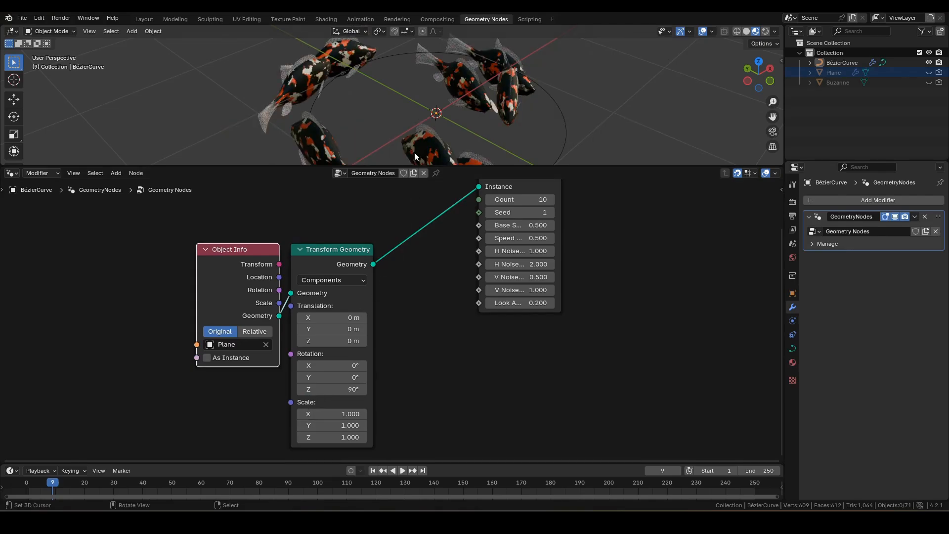
left_click_drag(345, 414, 345, 425)
type("0.5")
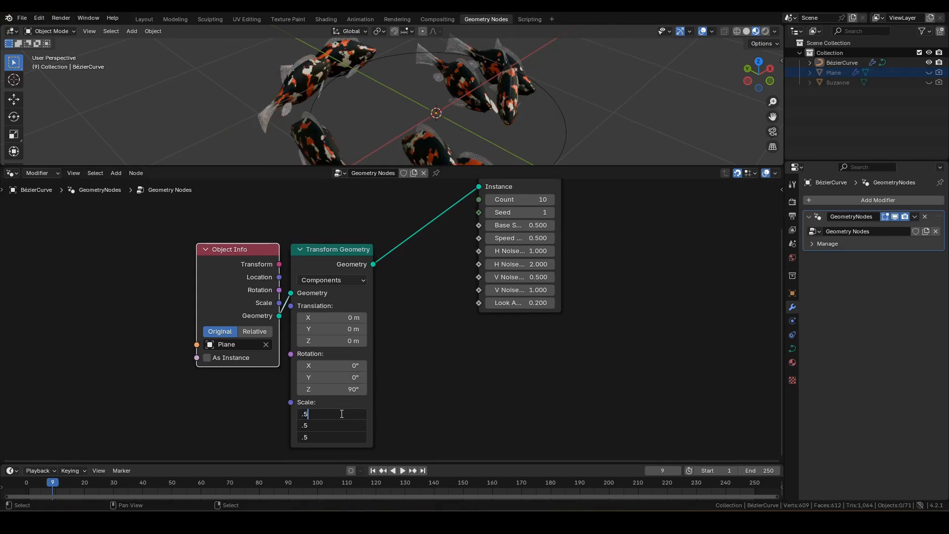
key("Return")
- Play the animation to check how the goldfish swim around the curve, and stop the playback
scroll(402, 119, "down", 3)
middle_click_drag(396, 115, 410, 130)
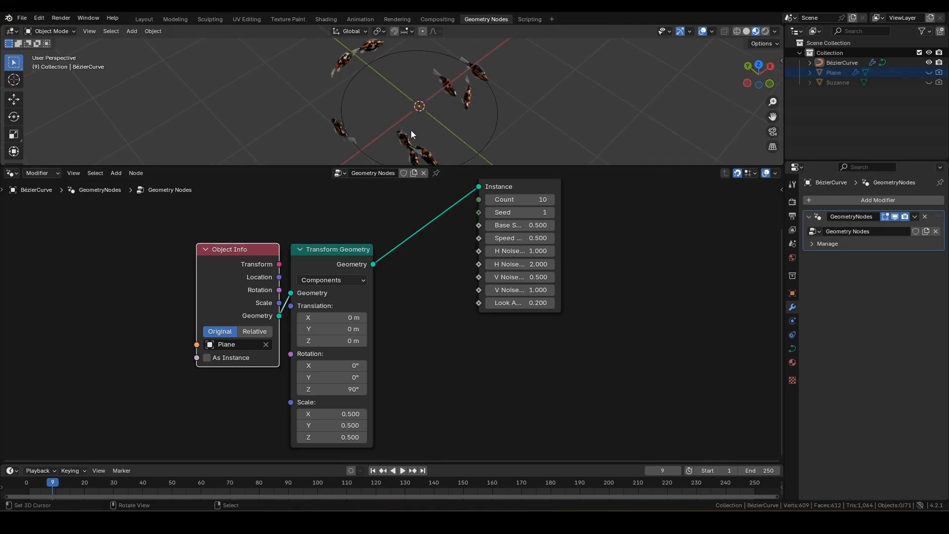
middle_click_drag(447, 285, 413, 360)
scroll(414, 359, "up", 1)
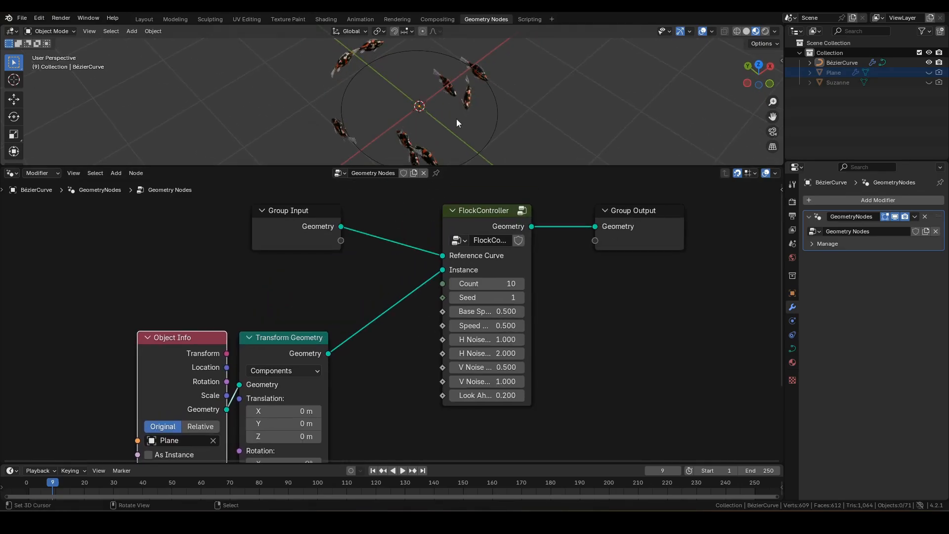
key("space")
scroll(464, 117, "down", 2)
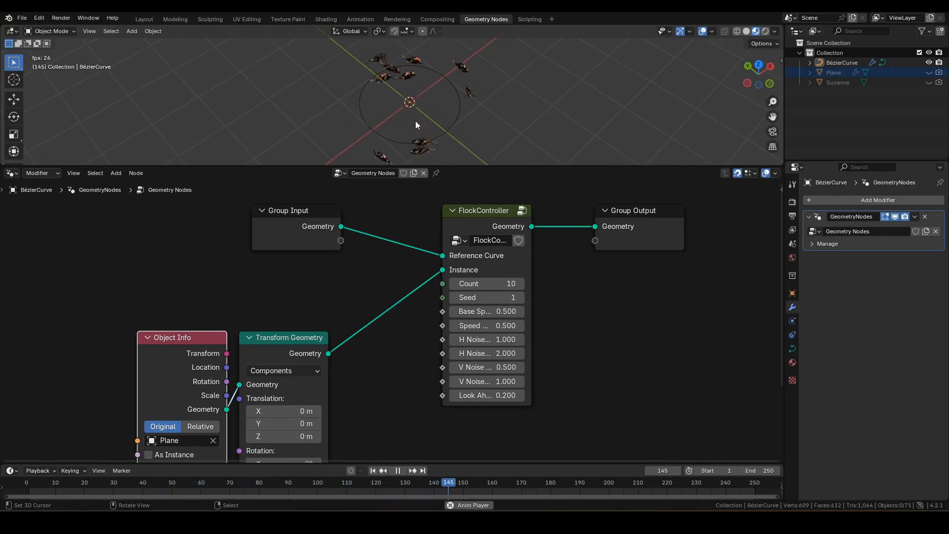
key("space")
scroll(443, 138, "up", 2)
- Set the FlockController's two H Noise values to 0.3 and 1
scroll(550, 351, "up", 4)
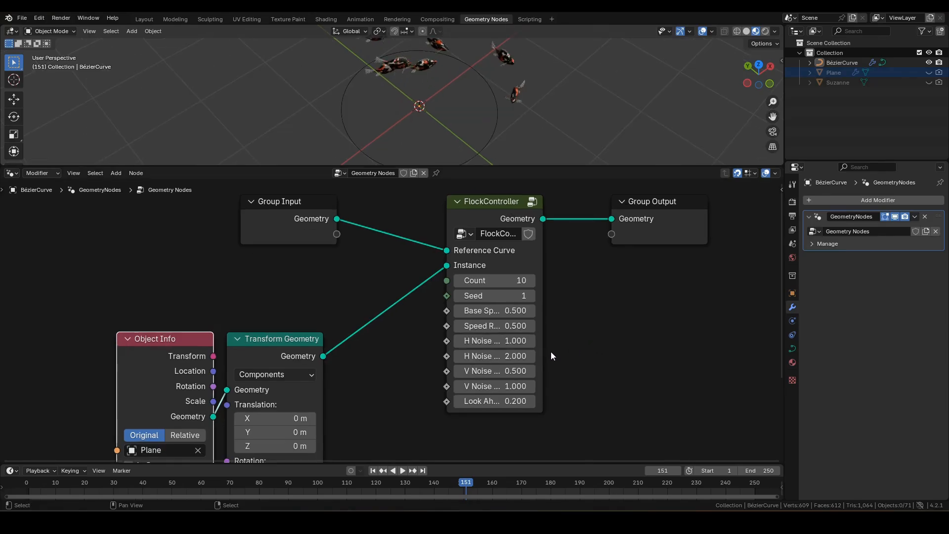
middle_click_drag(583, 327, 531, 309)
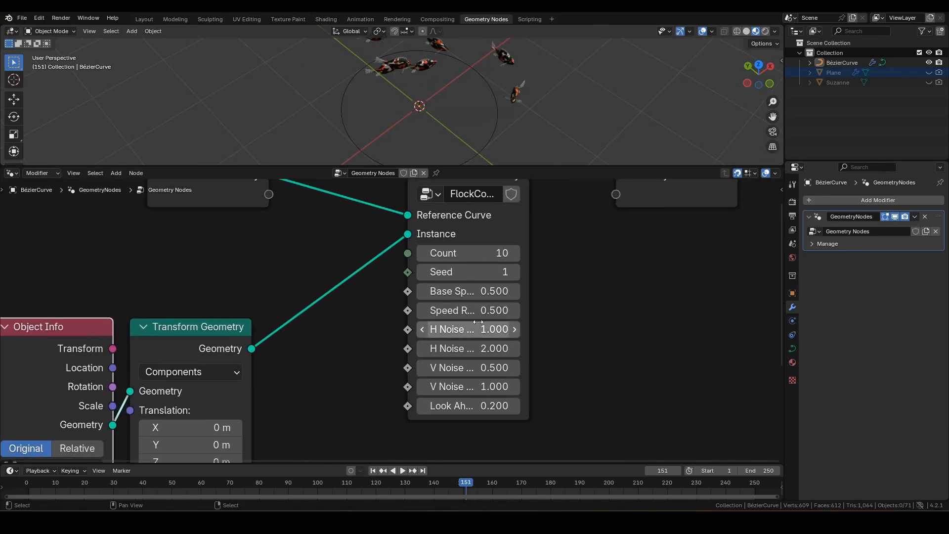
left_click(476, 324)
type(".3")
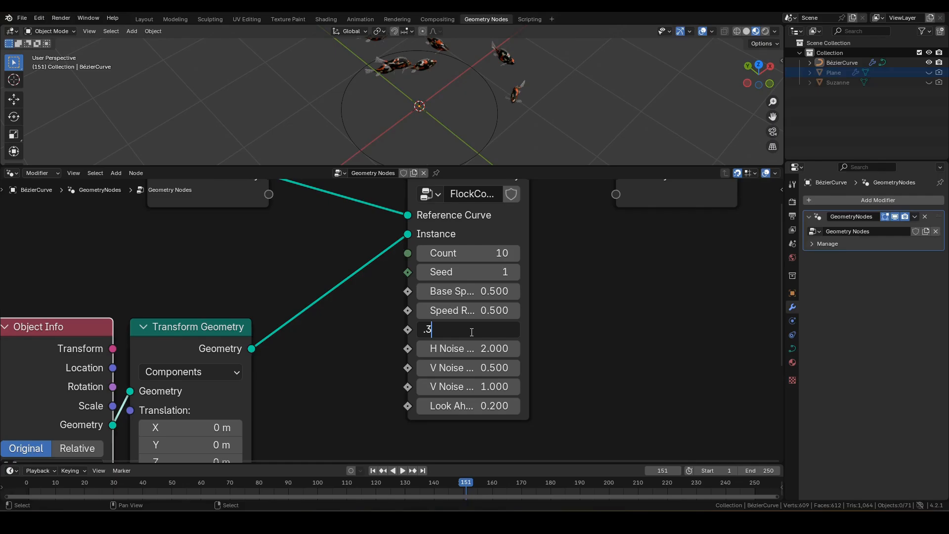
key("Tab")
type("1")
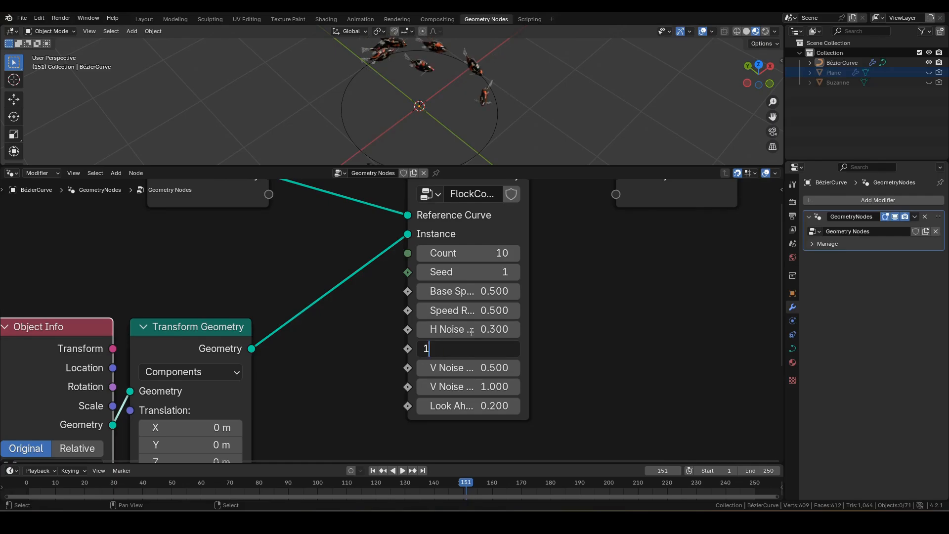
- Set the FlockController's two V Noise values to 0.1 and 2, and its Look Ahead value to 0.5
key("Tab")
type(".1")
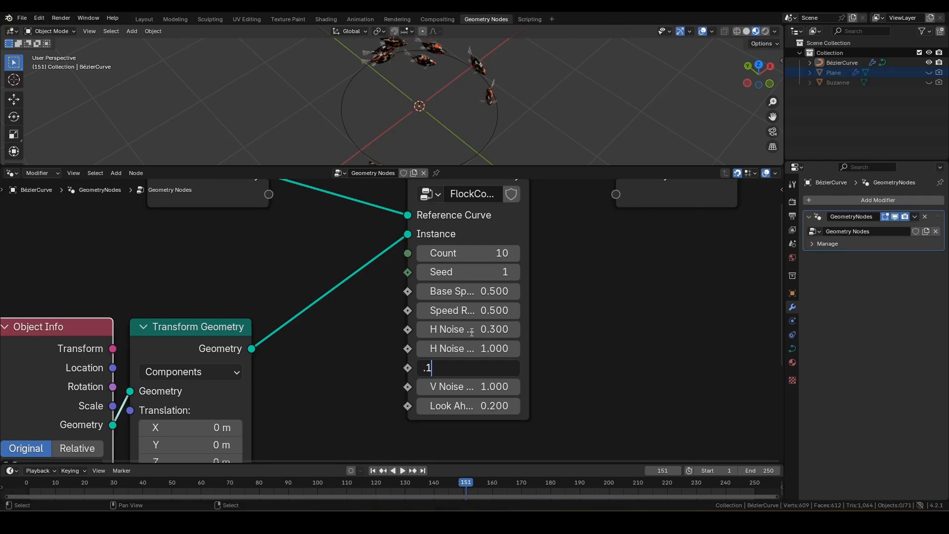
key("Tab")
type("2")
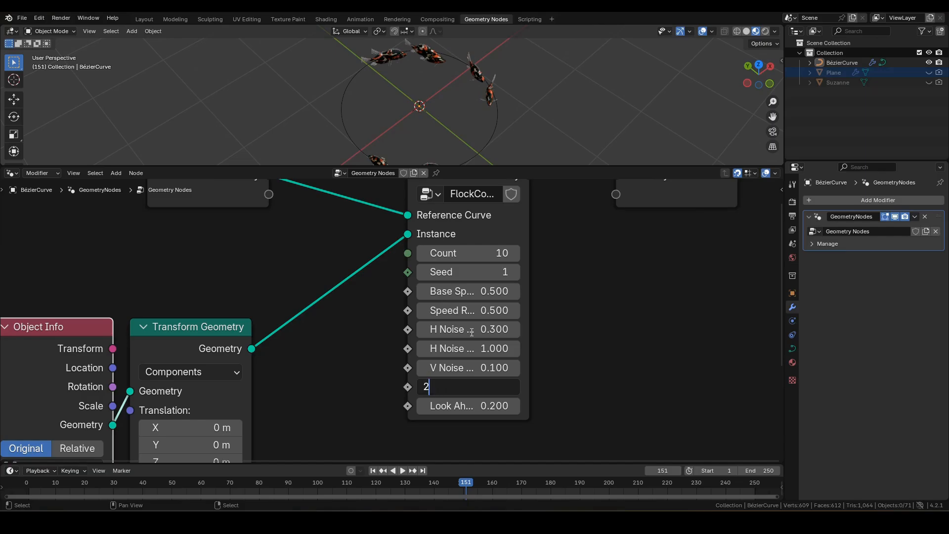
key("Tab")
type(".5")
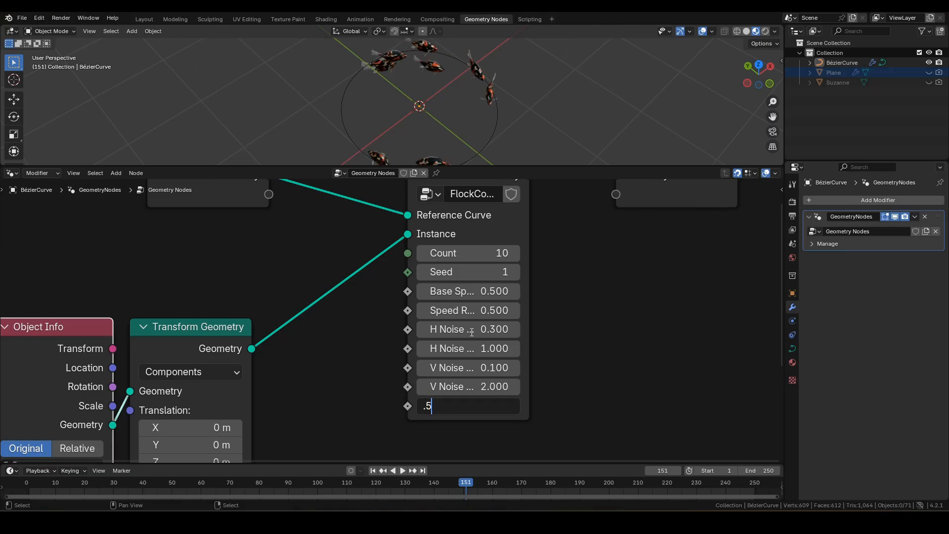
key("Return")
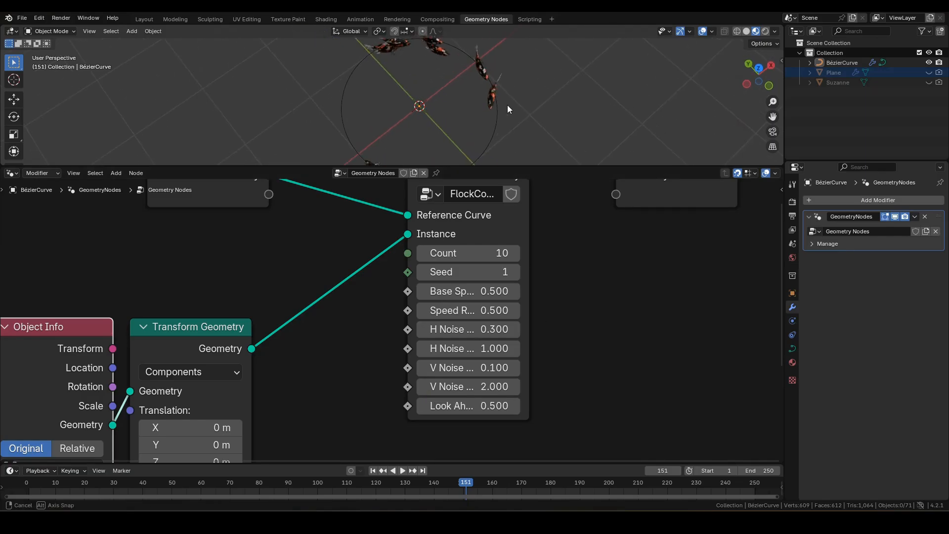
- Play the animation in a maximized top view to check how the goldfish circle the curve, and stop the playback
key("ctrl+space")
key("KP_7")
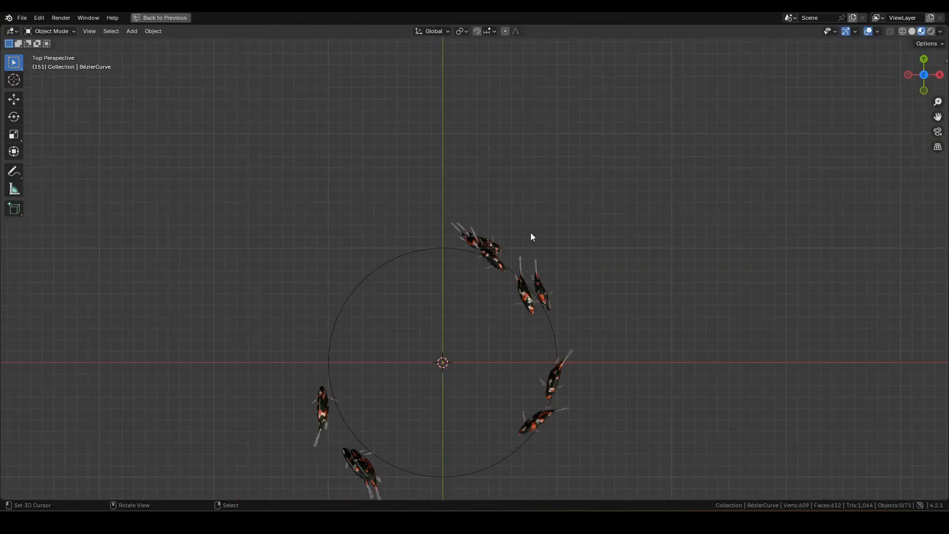
middle_click_drag(581, 242, 544, 177, "shift")
key("space")
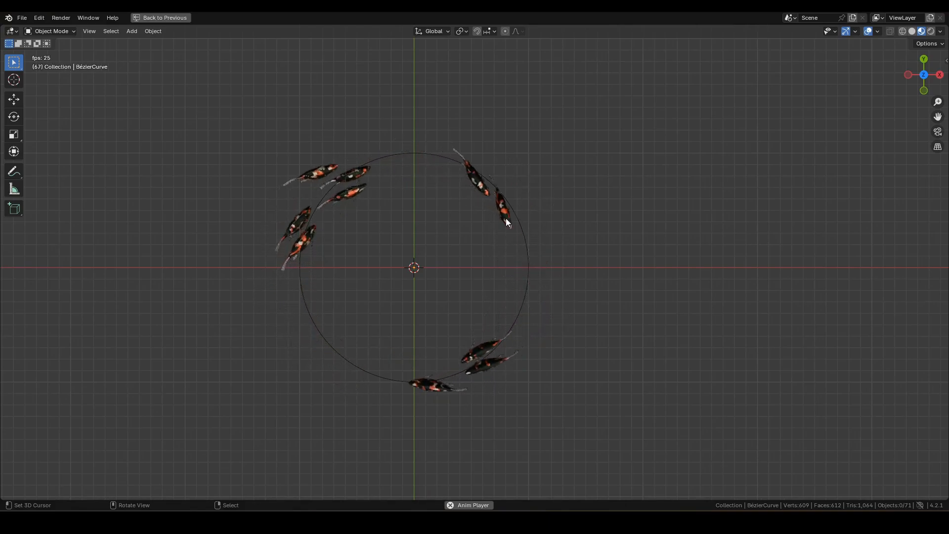
key("space")
- Delete all control points of the circular curve in Edit Mode and add a new Bézier segment in its place
key("ctrl+Tab")
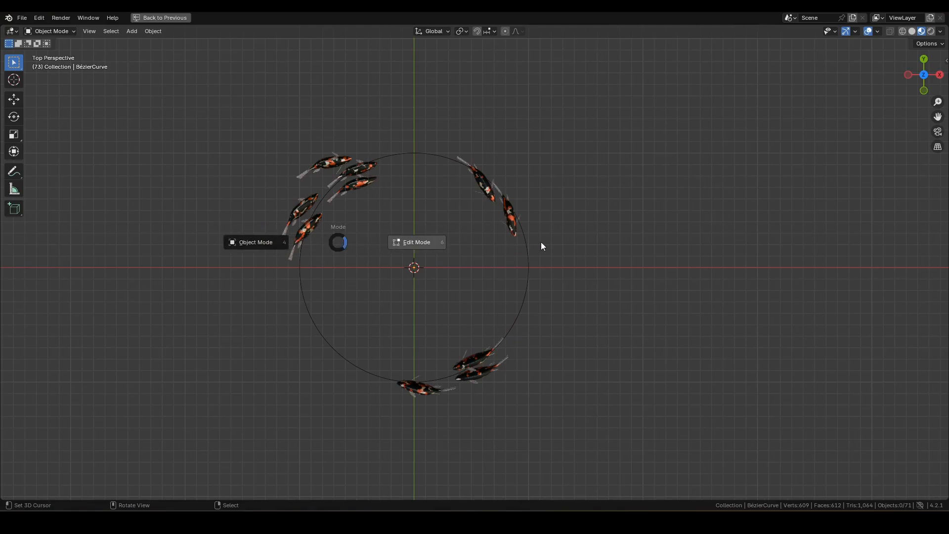
left_click(541, 242)
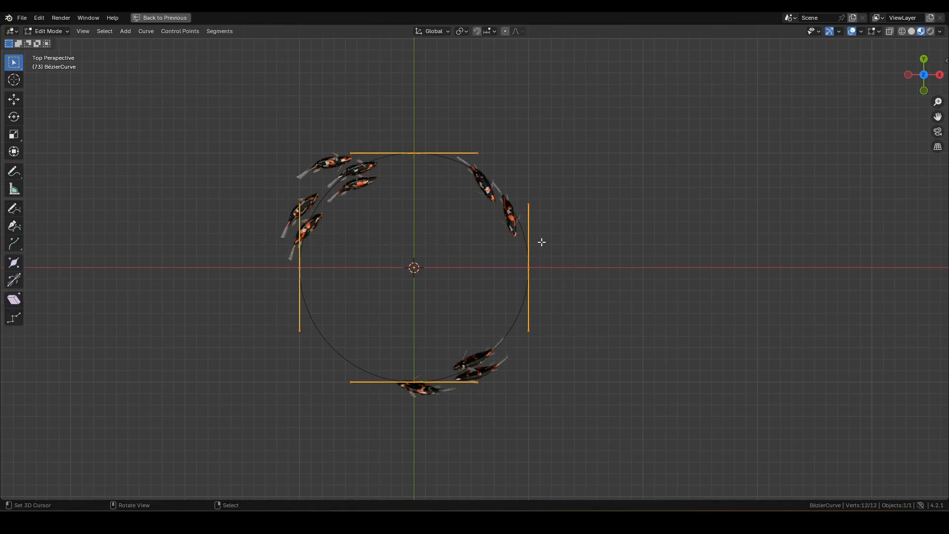
scroll(542, 242, "up", 3)
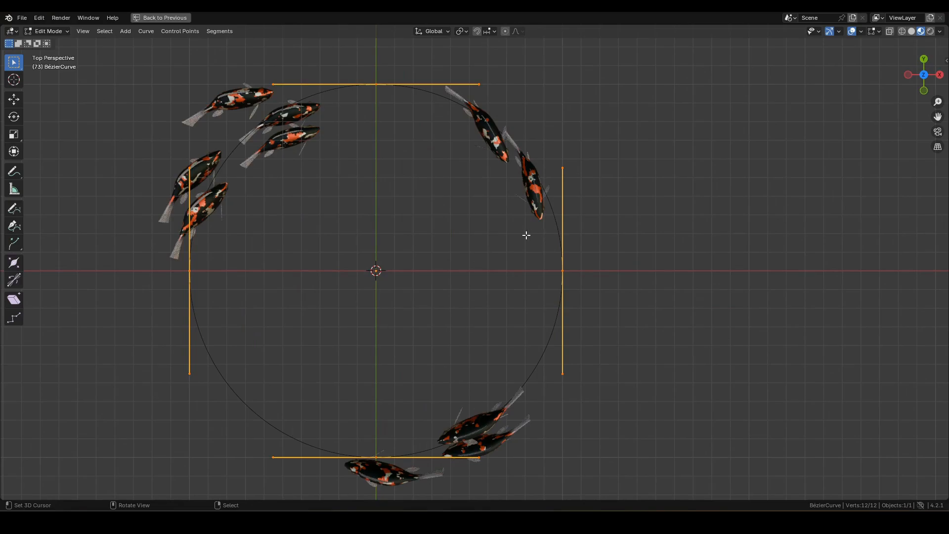
key("x")
left_click(450, 148)
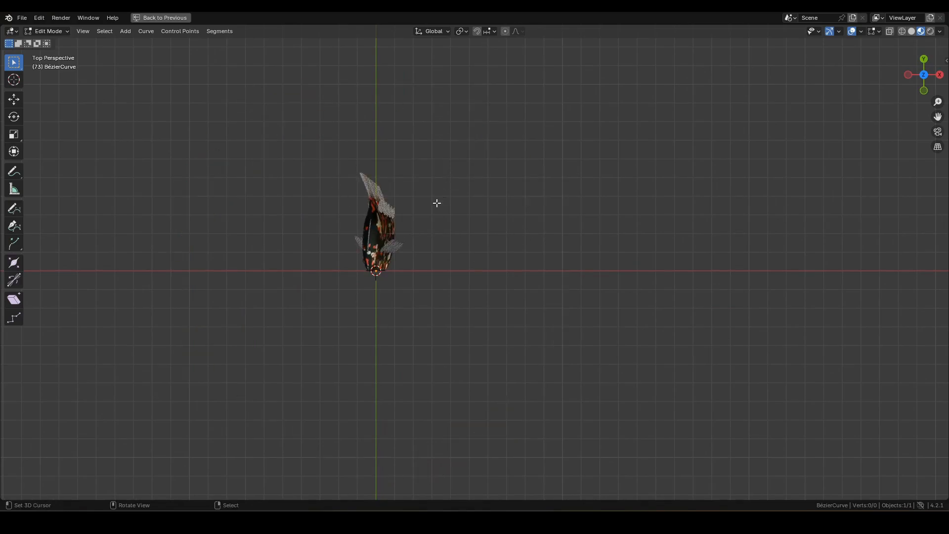
key("shift+a")
left_click(435, 204)
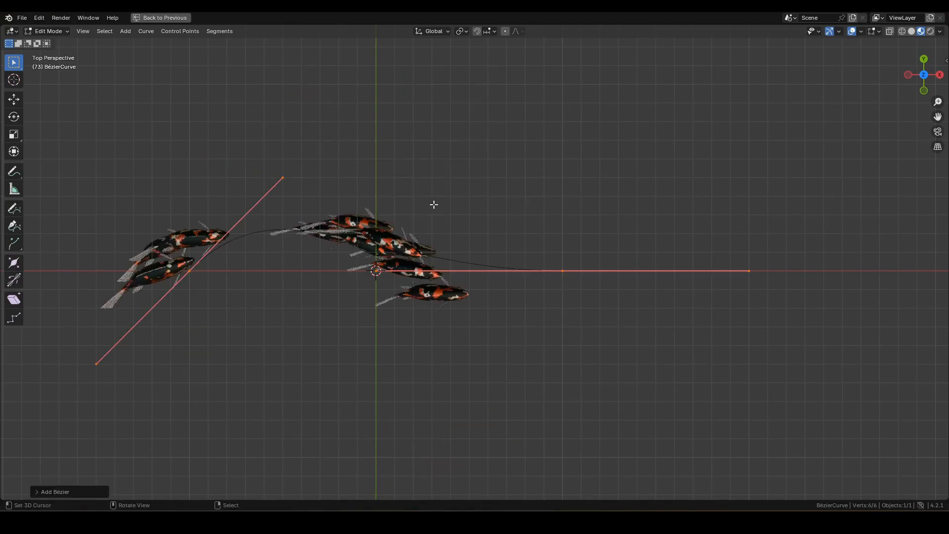
- Straighten the curve along the X axis by rotating its start point's handles, and move its end point outward to lengthen it
left_click(190, 270)
key("r")
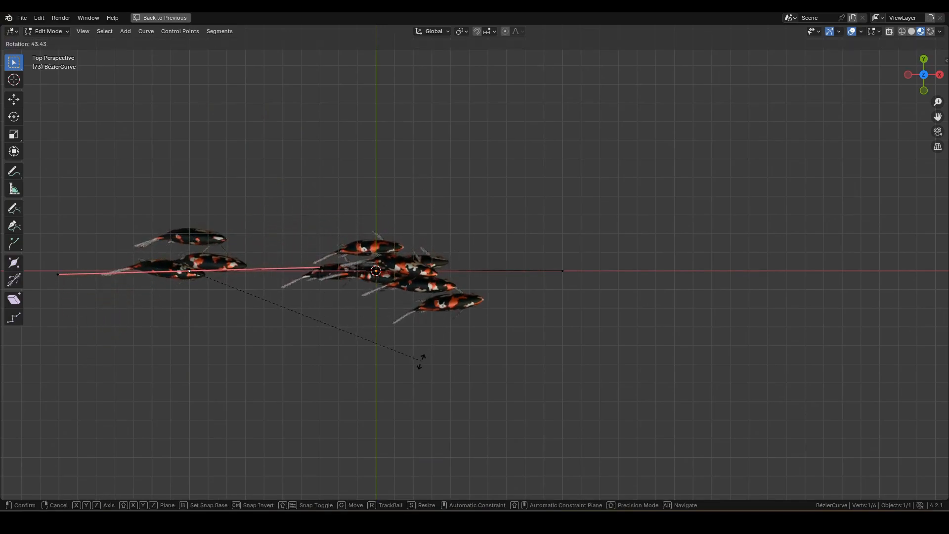
left_click(565, 260)
left_click(561, 270)
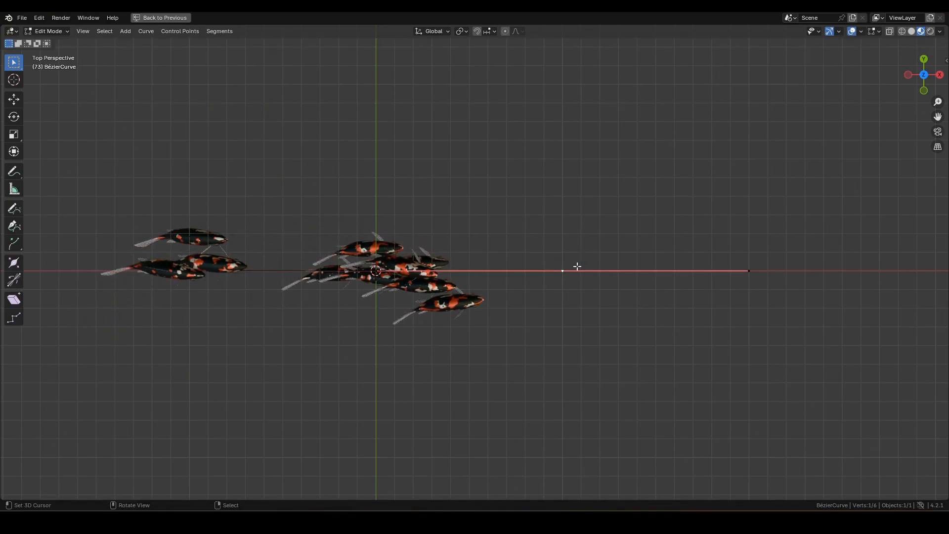
key("g")
left_click(695, 267)
- Play the animation to check how the goldfish follow the straight curve, stop the playback, and restore the full workspace layout
key("space")
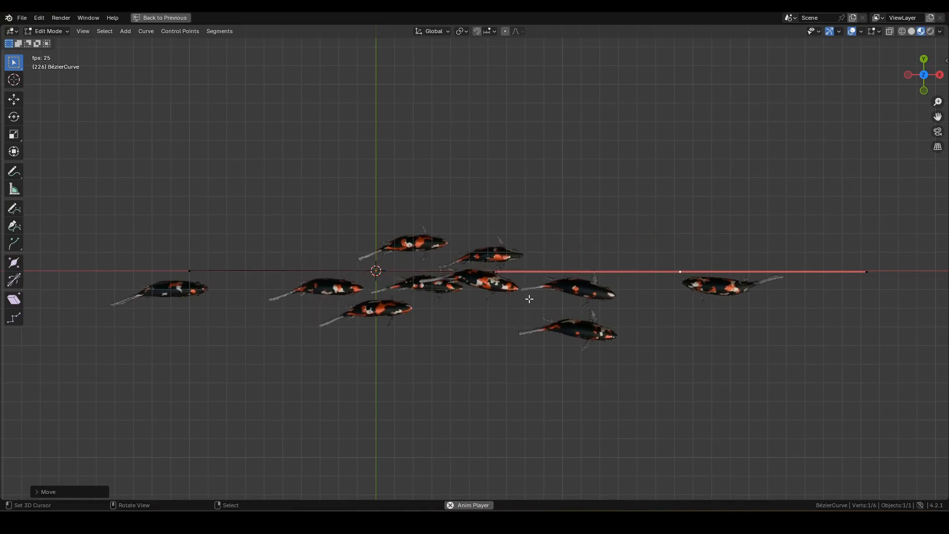
key("space")
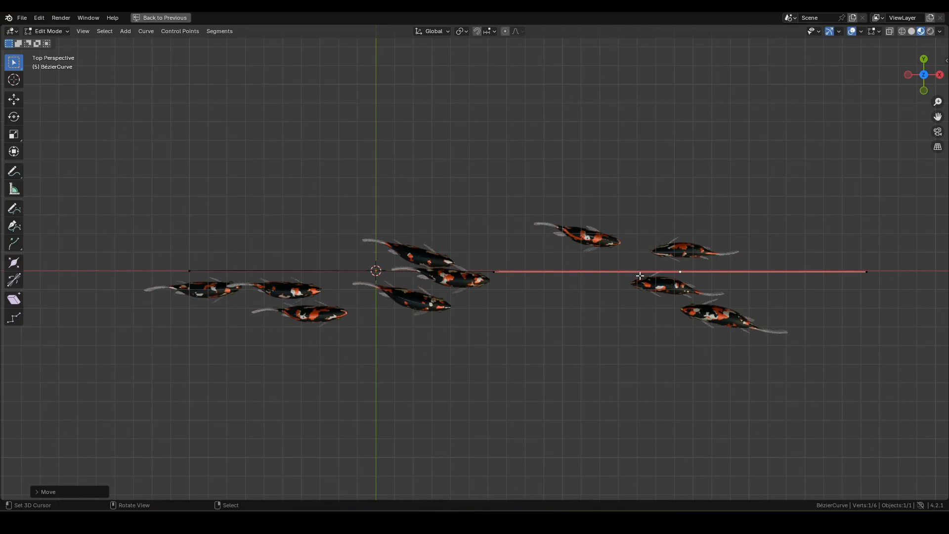
key("ctrl+space")
- Examine the nodes inside the FlockController group, return to the parent node tree, and review the Object Info and Transform Geometry nodes
scroll(595, 258, "down", 3)
middle_click_drag(534, 247, 543, 283)
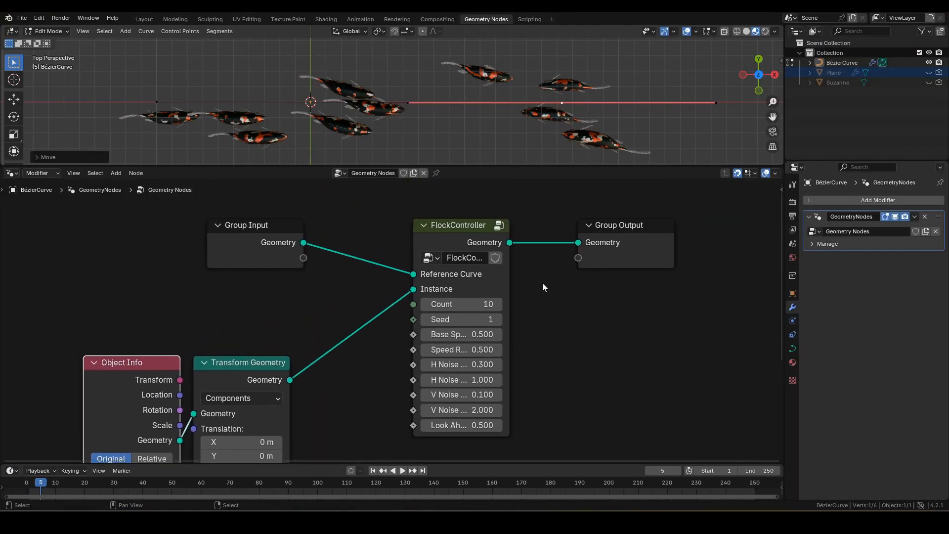
key("Tab")
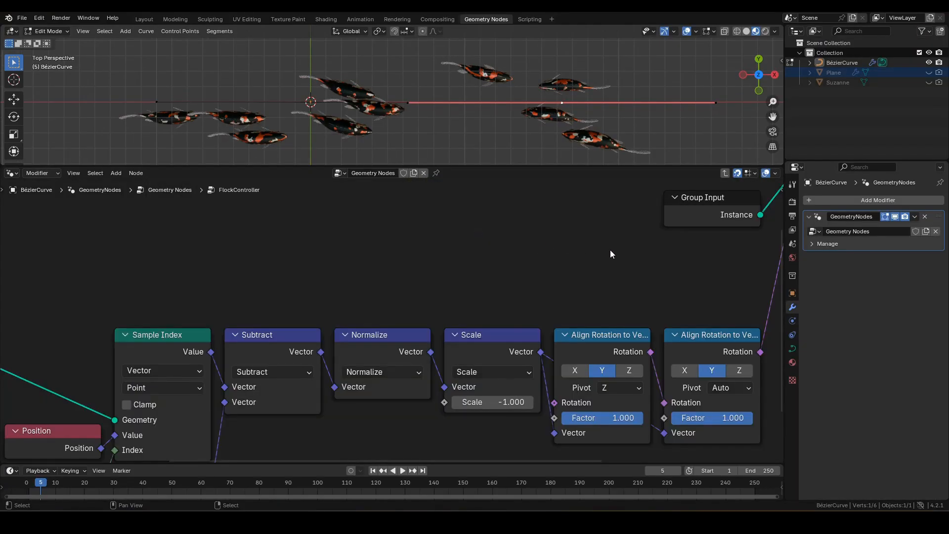
middle_click_drag(610, 250, 351, 352)
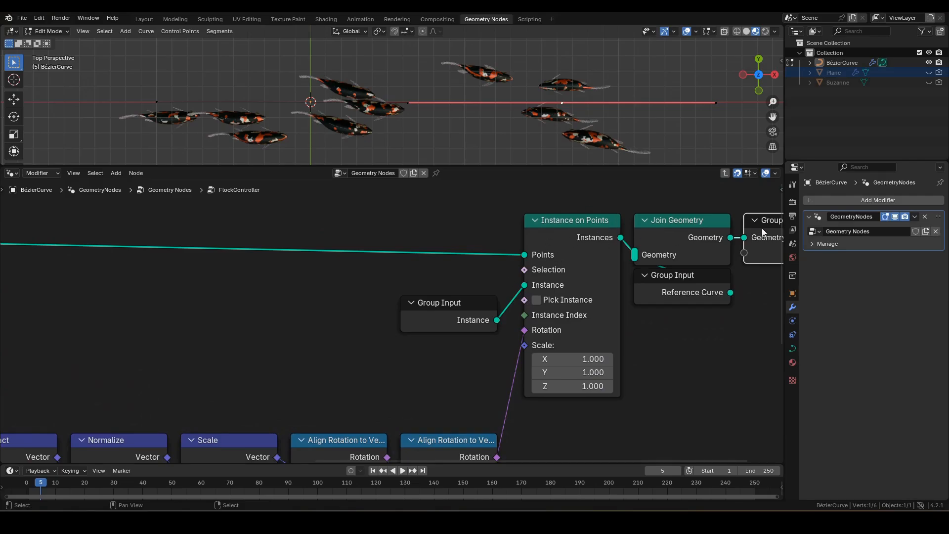
key("Tab")
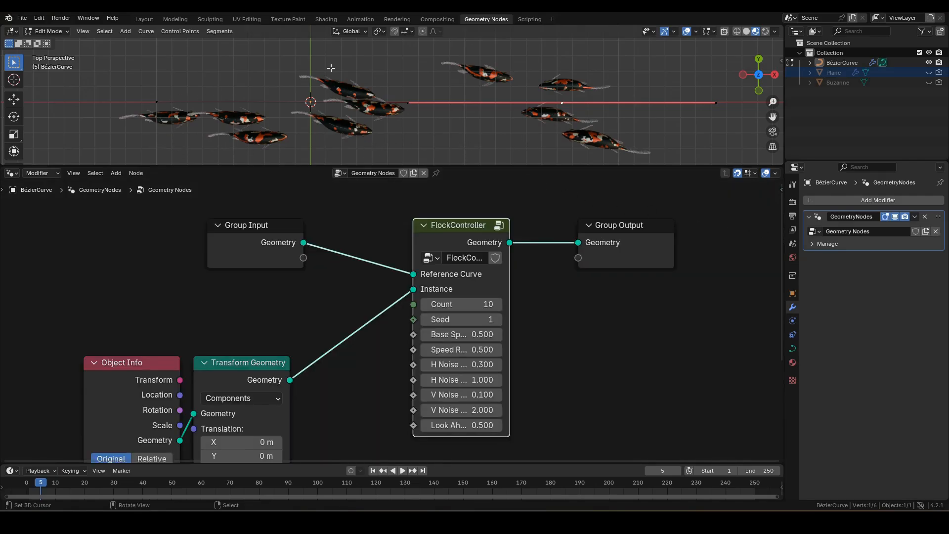
middle_click_drag(196, 379, 266, 307)
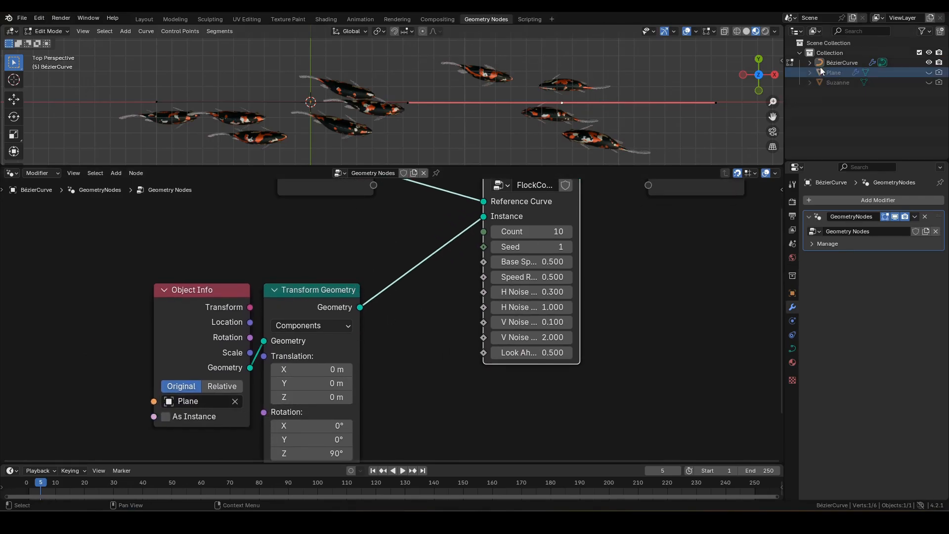
middle_click_drag(459, 350, 526, 349)
scroll(524, 277, "down", 2)
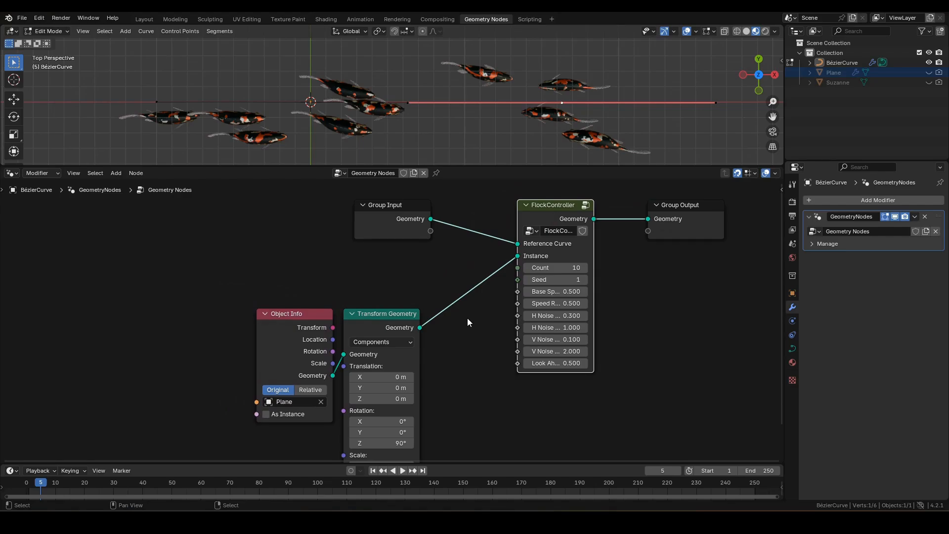
middle_click_drag(258, 290, 292, 270)
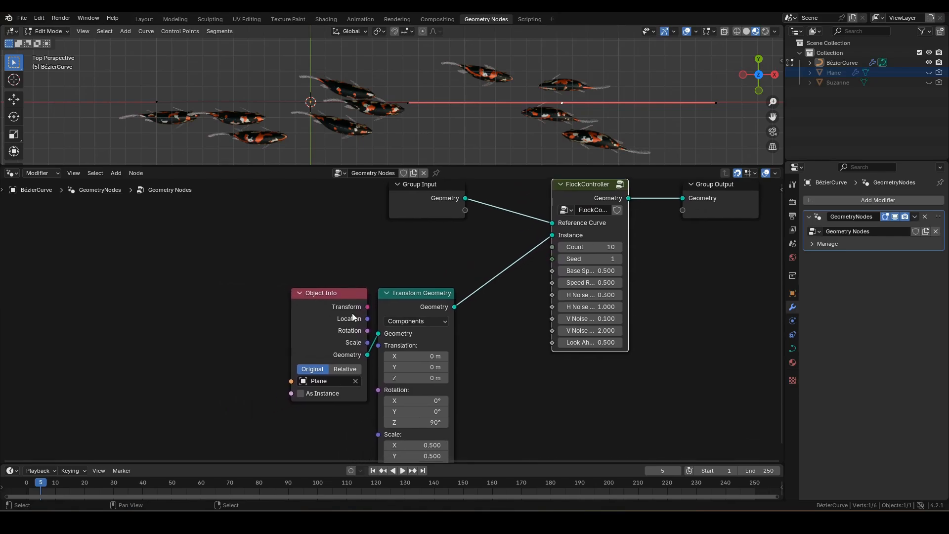
- Replace the Object Info node with the goldfish group node and connect its geometry to Transform Geometry
left_click(328, 316)
key("x")
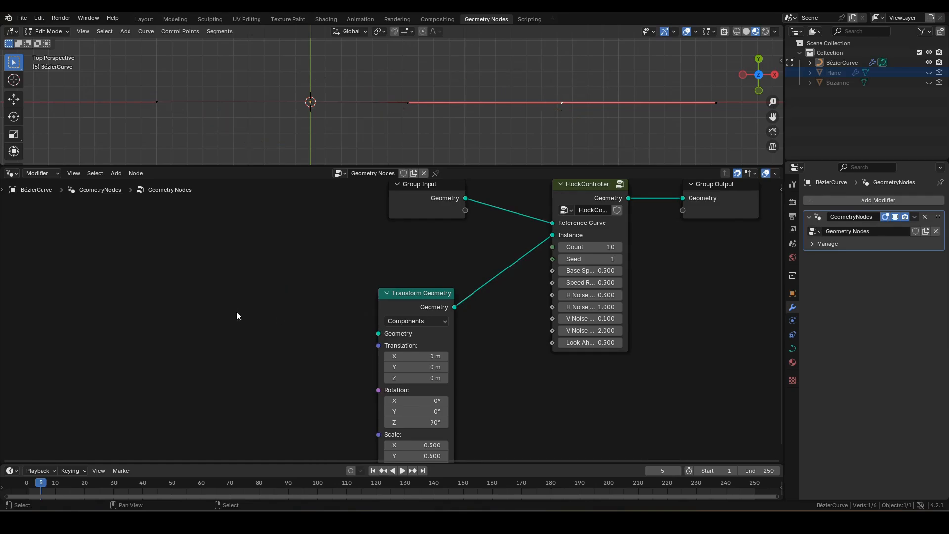
key("F3")
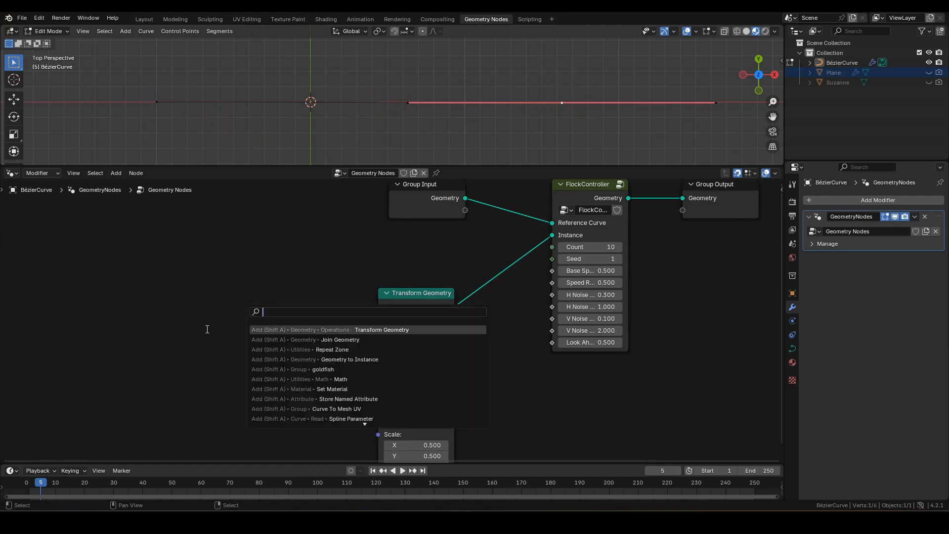
type("goldf")
key("Return")
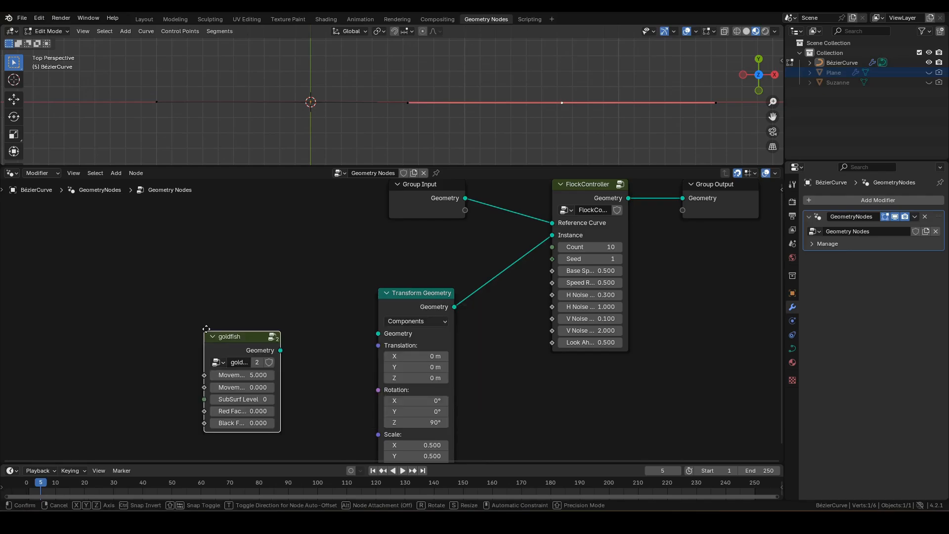
left_click(260, 284)
right_click_drag(282, 299, 417, 321, "alt")
scroll(353, 324, "up", 2)
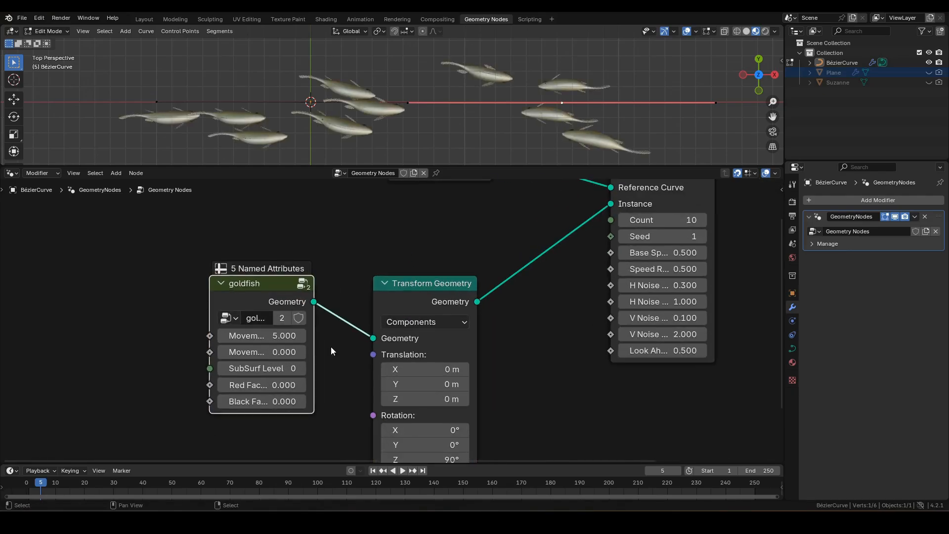
- Set both the red and the black factor of the goldfish node to 0.5
left_click(267, 384)
type(".5")
key("Tab")
type(".5")
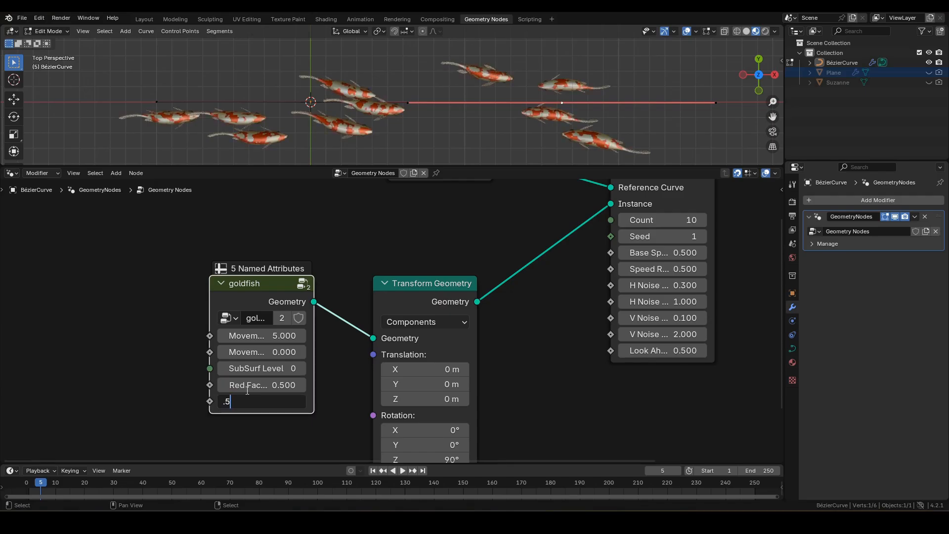
key("Return")
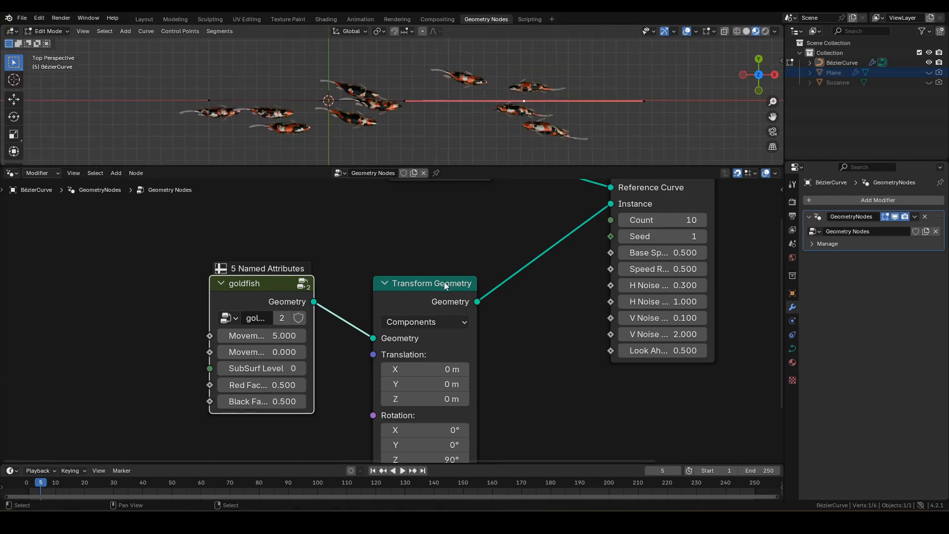
- Insert a Geometry to Instance node between Transform Geometry and the FlockController's Instance input, with Transform Geometry moved closer to the goldfish node
left_click_drag(443, 283, 398, 285)
key("F3")
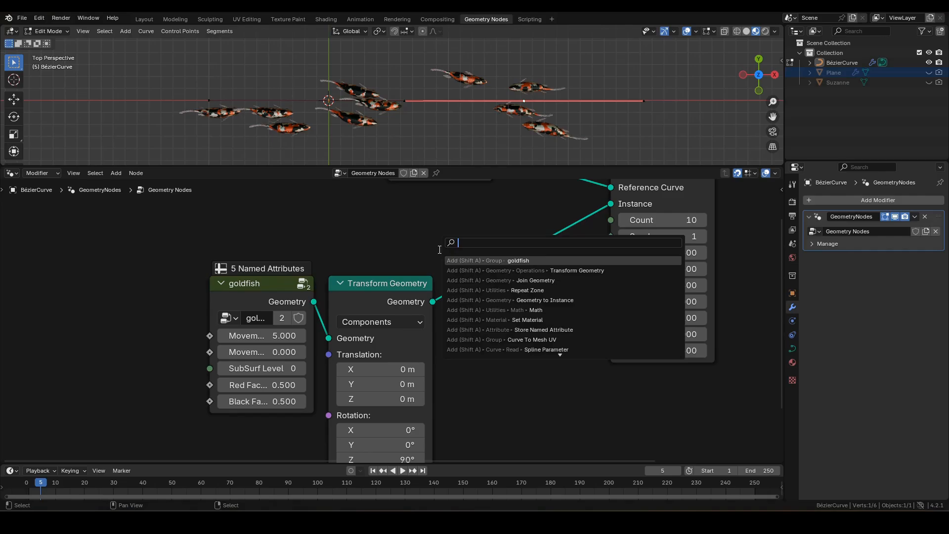
type("gti")
left_click(506, 261)
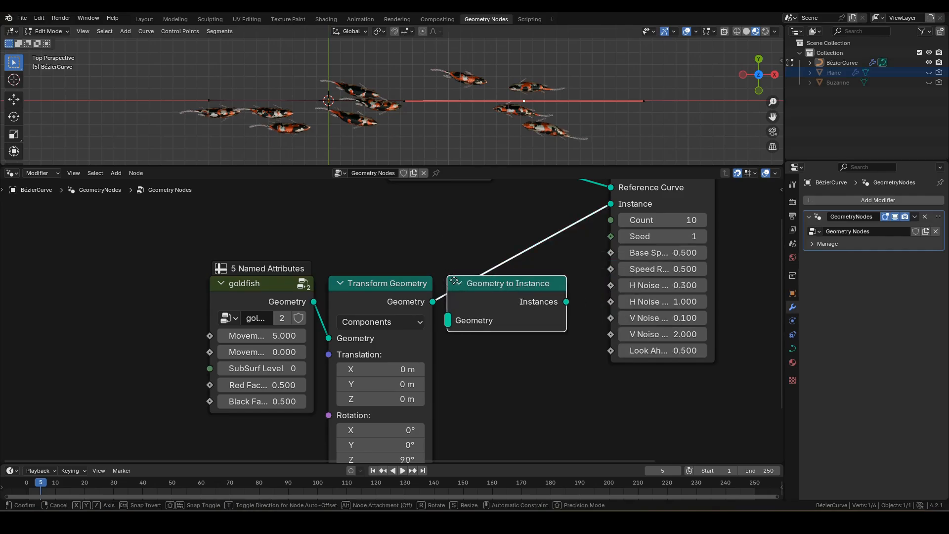
left_click(453, 280)
scroll(465, 267, "down", 1)
middle_click_drag(487, 238, 425, 294)
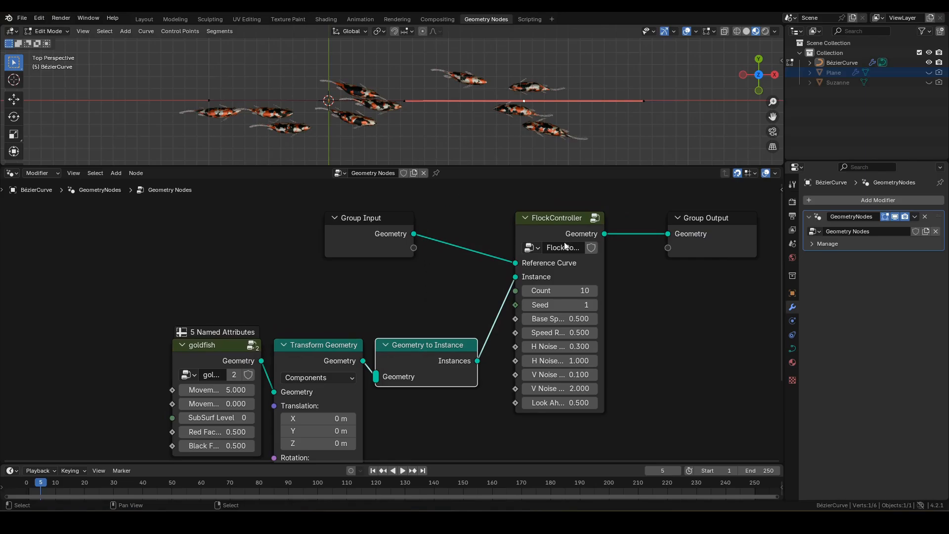
- Enable Pick Instance on the Instance on Points node inside the FlockController group, and return to the parent node tree
left_click(556, 224)
key("Tab")
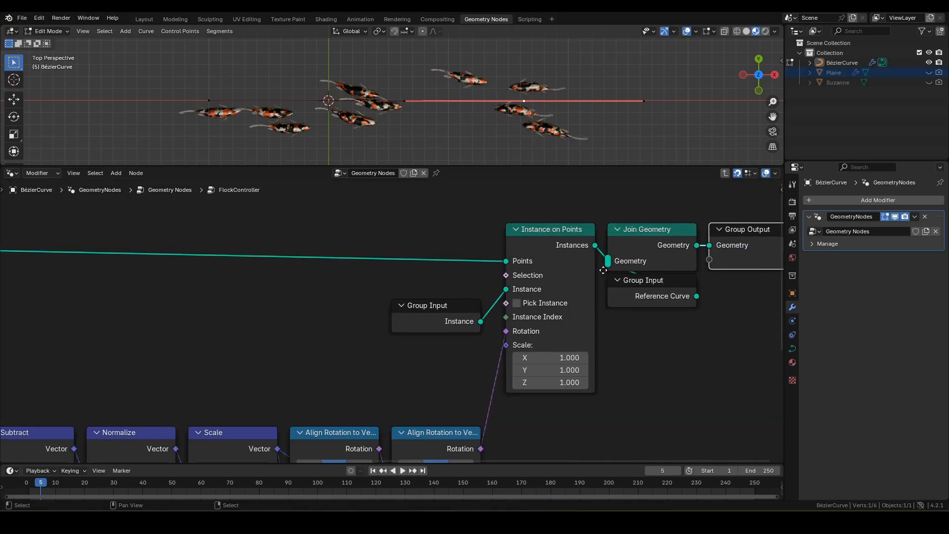
left_click(435, 296)
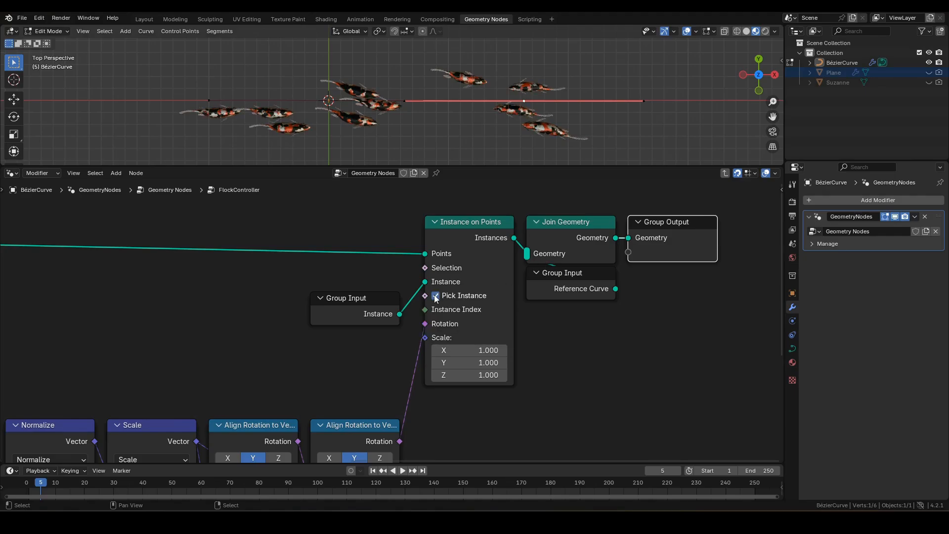
key("Tab")
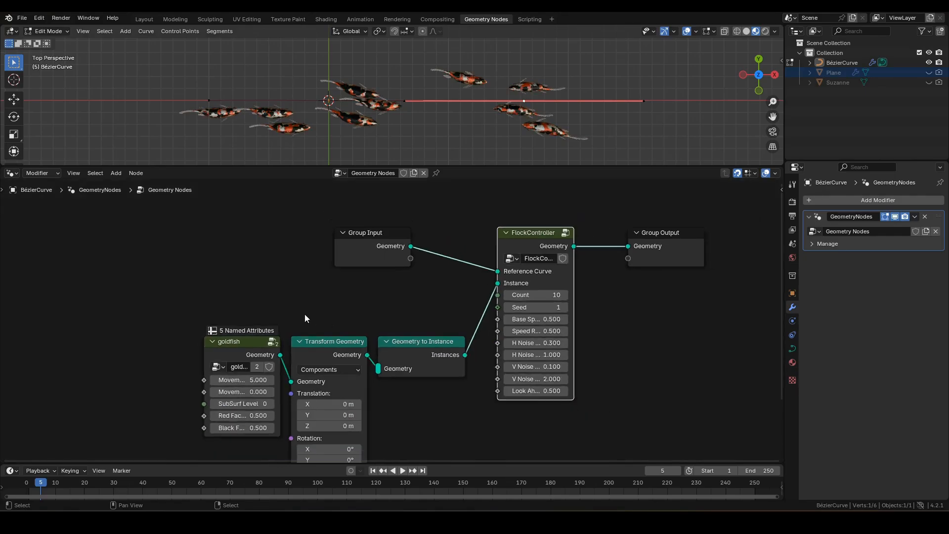
- Move the goldfish, Transform Geometry and Geometry to Instance nodes together away from FlockController to free up space
left_click_drag(273, 292, 485, 369)
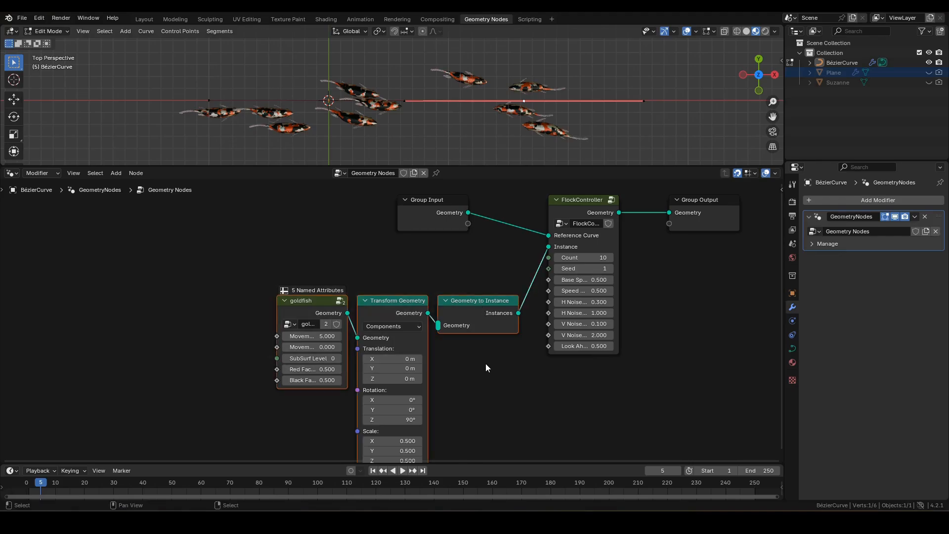
key("g")
left_click(398, 404)
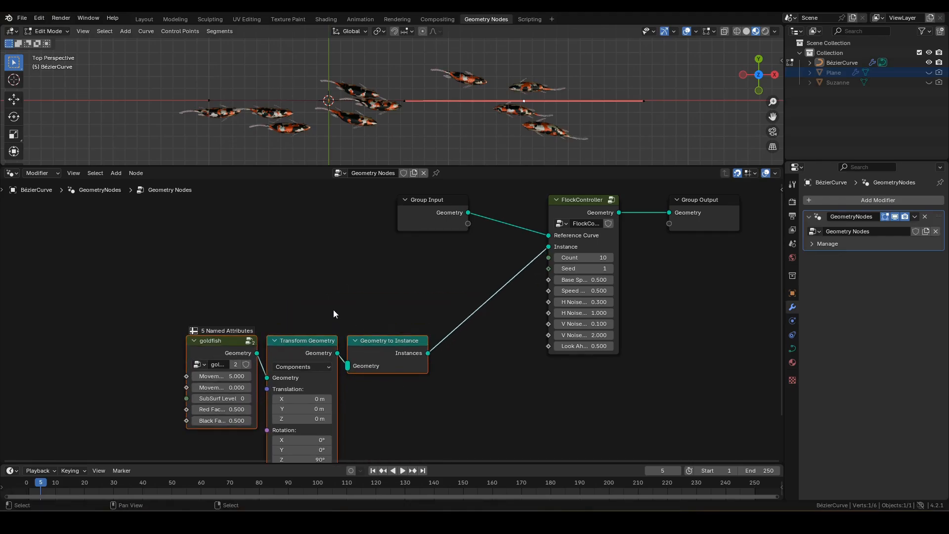
- Add a Repeat Zone above the goldfish nodes and widen it by moving its output node along X toward FlockController
key("F3")
type("rz")
key("Return")
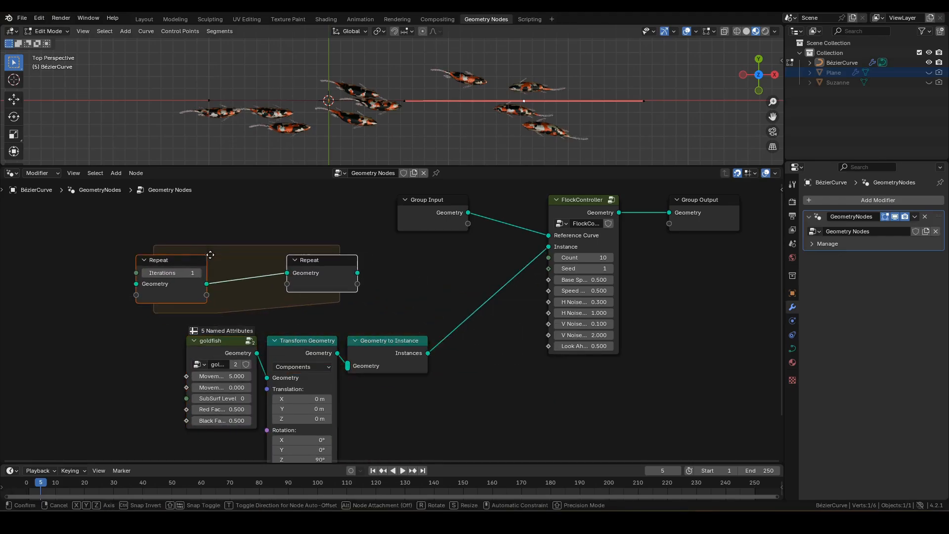
left_click(180, 259)
key("g")
key("x")
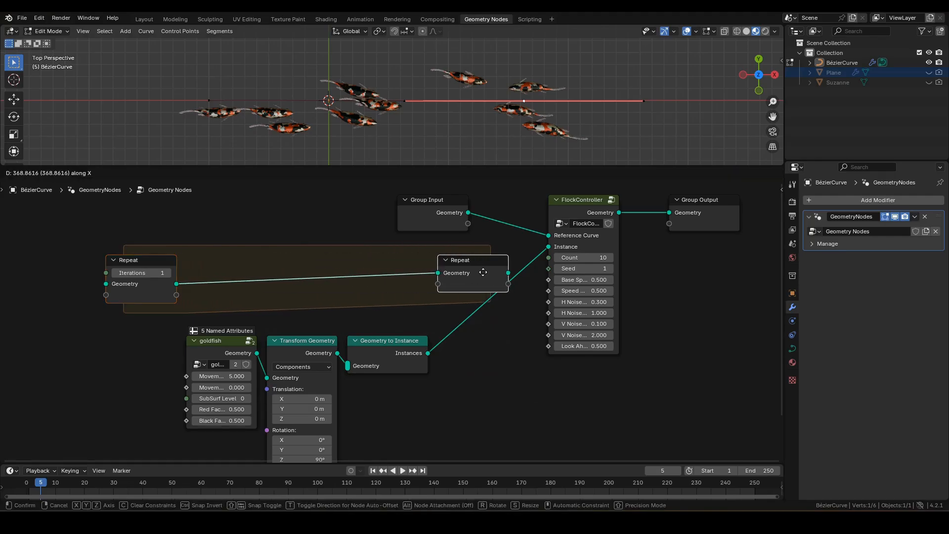
left_click(476, 272)
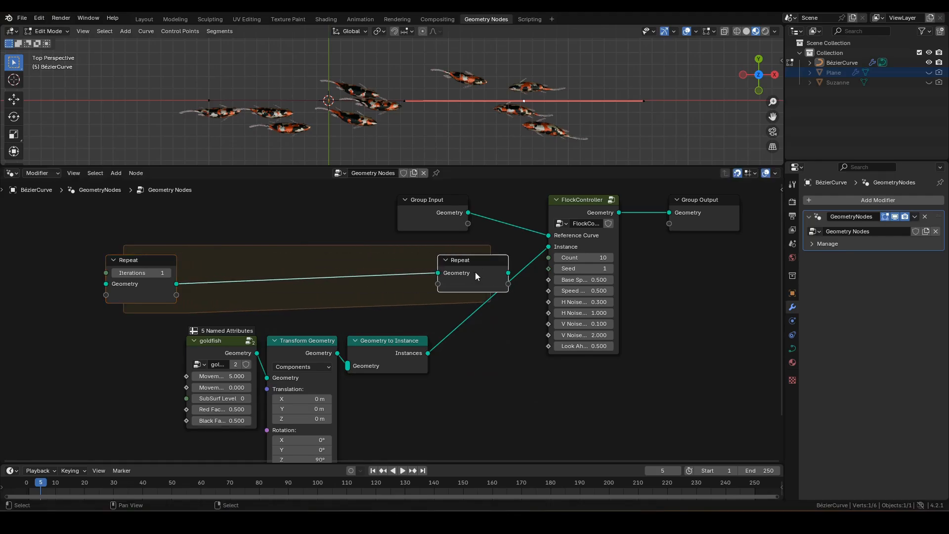
- Add a second repeat item to the Repeat zone, named itr, with the Integer socket type
key("n")
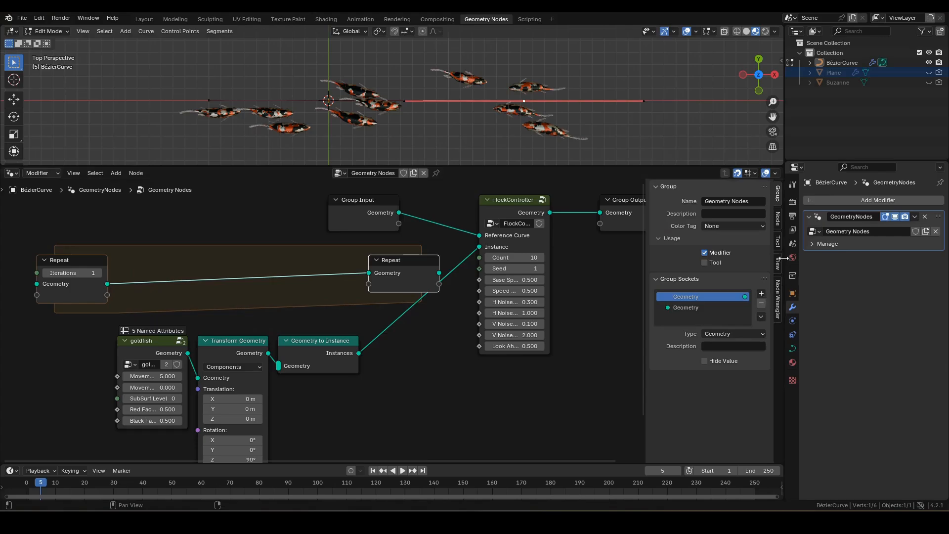
left_click(779, 217)
left_click(762, 289)
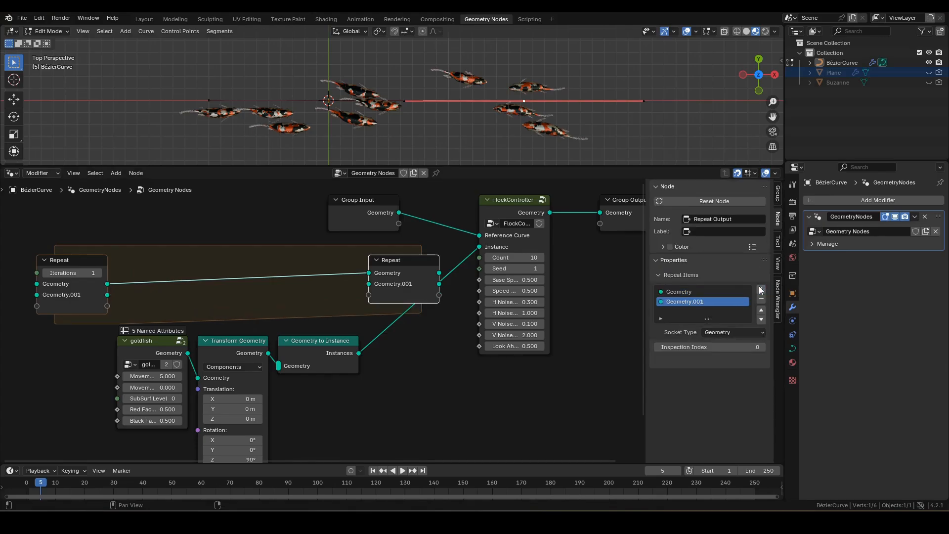
double_click(691, 306)
type("itr")
key("Return")
left_click(723, 331)
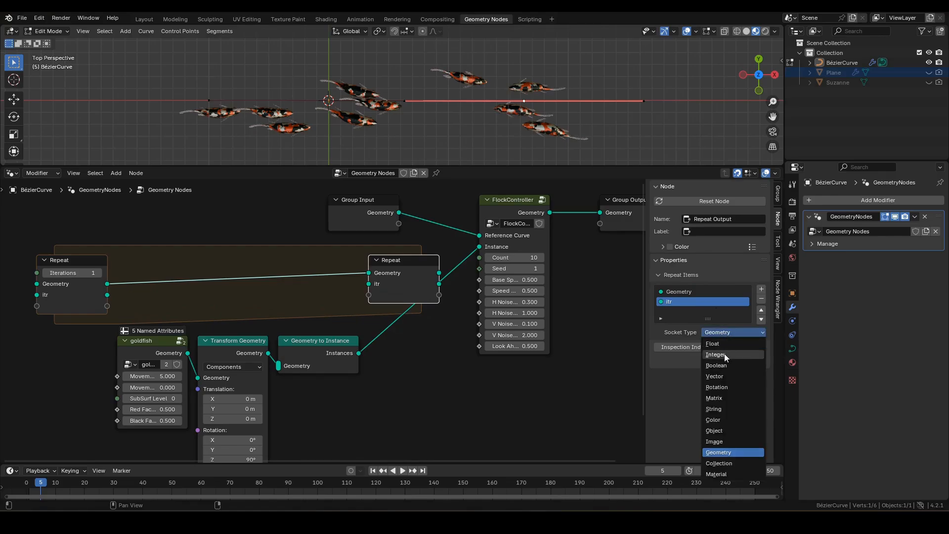
left_click(724, 353)
- Add a Math Add node fed by the repeat input's itr, with Value set to 1, and connect its result to the repeat output's itr
middle_click_drag(120, 303, 167, 294)
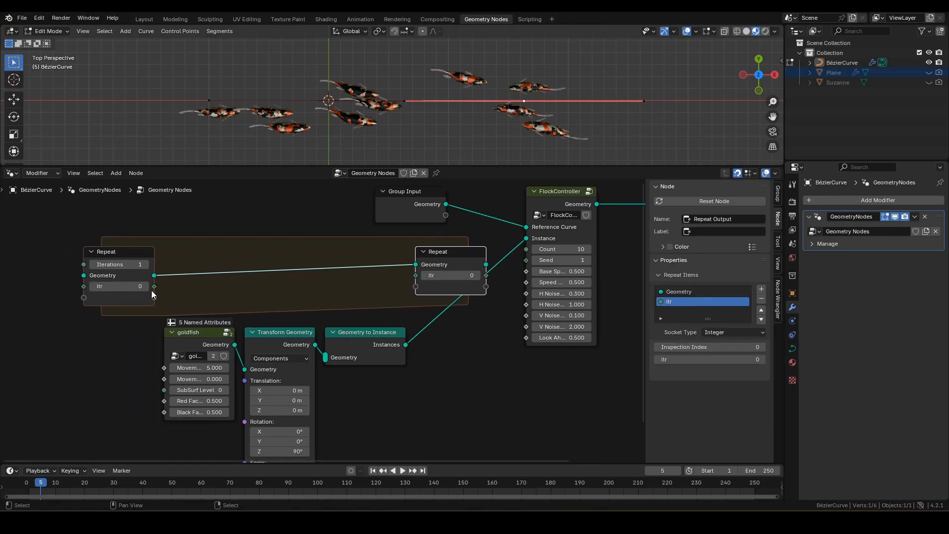
left_click_drag(153, 286, 198, 231)
type("add")
left_click(221, 247)
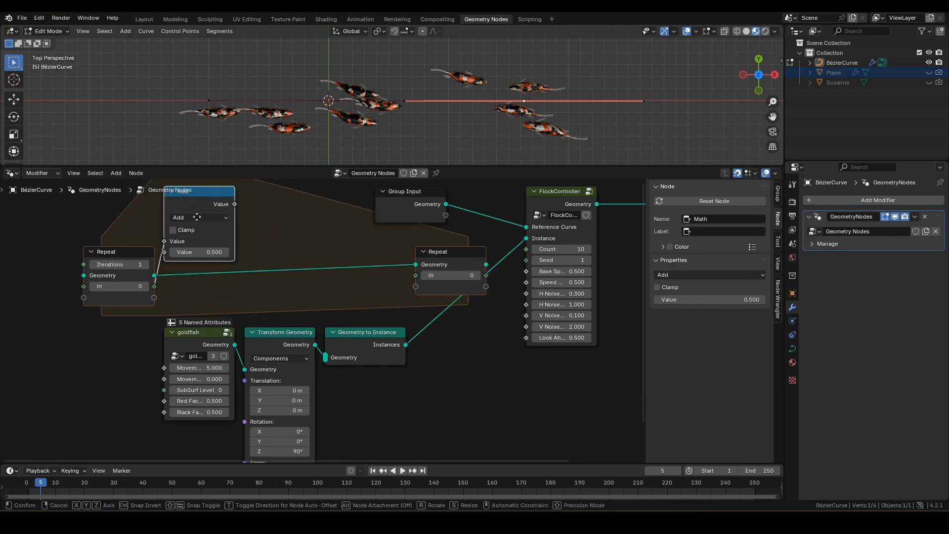
left_click(198, 216)
left_click(204, 251)
type("1")
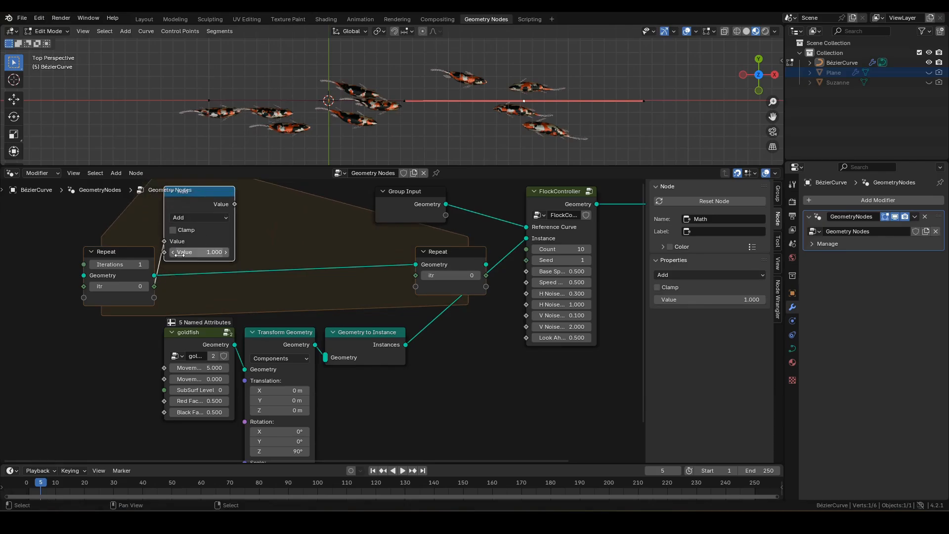
key("Return")
left_click_drag(235, 203, 415, 276)
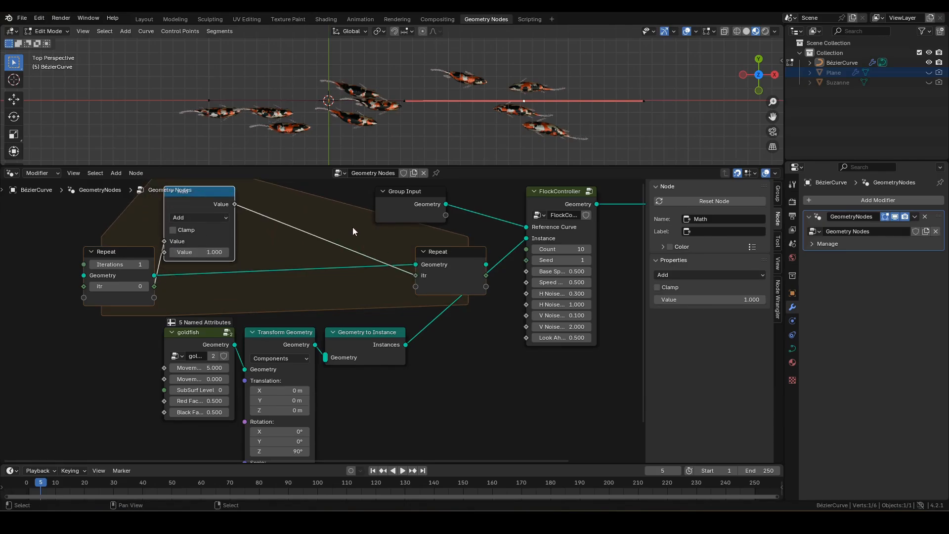
- Add a reroute on the Add node's outgoing link, place it above the repeat output, and move Group Input closer to FlockController
right_click_drag(351, 226, 346, 257, "shift")
left_click_drag(347, 249, 344, 206)
scroll(385, 208, "down", 2)
left_click_drag(427, 209, 470, 188)
scroll(445, 198, "down", 1)
left_click_drag(340, 231, 388, 226)
middle_click_drag(351, 330, 373, 334)
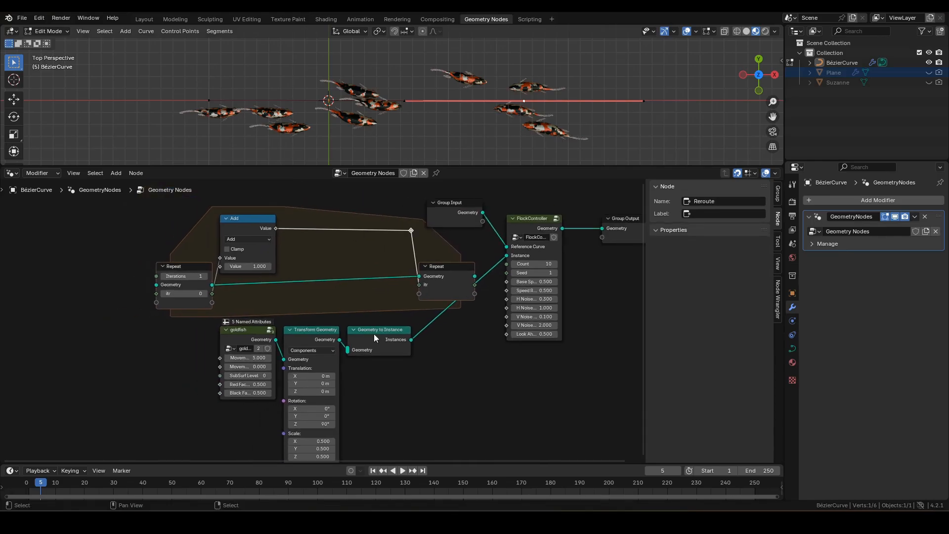
- Insert a Join Geometry node before the repeat output to merge in the goldfish instances, and feed the repeat geometry into FlockController's Instance input
scroll(385, 366, "up", 4)
key("F3")
type("joing")
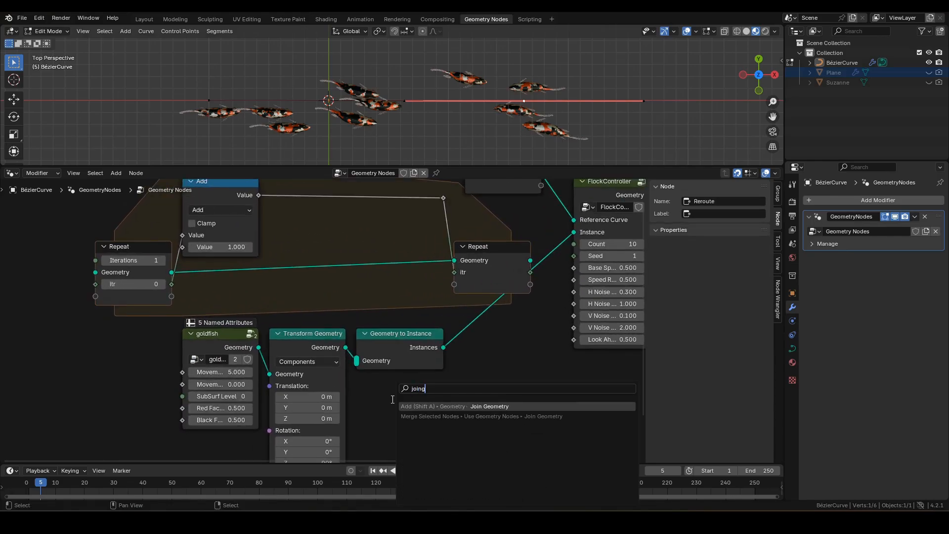
key("Return")
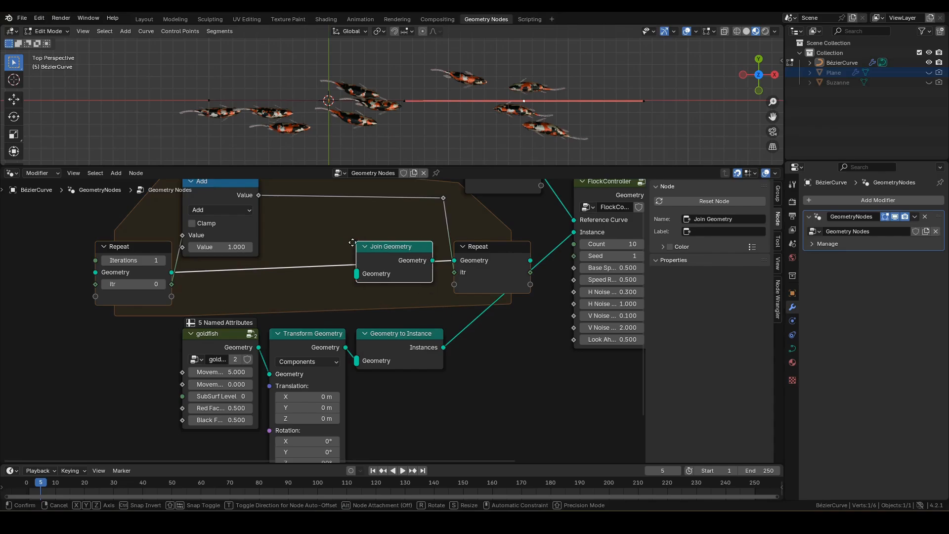
left_click(364, 241)
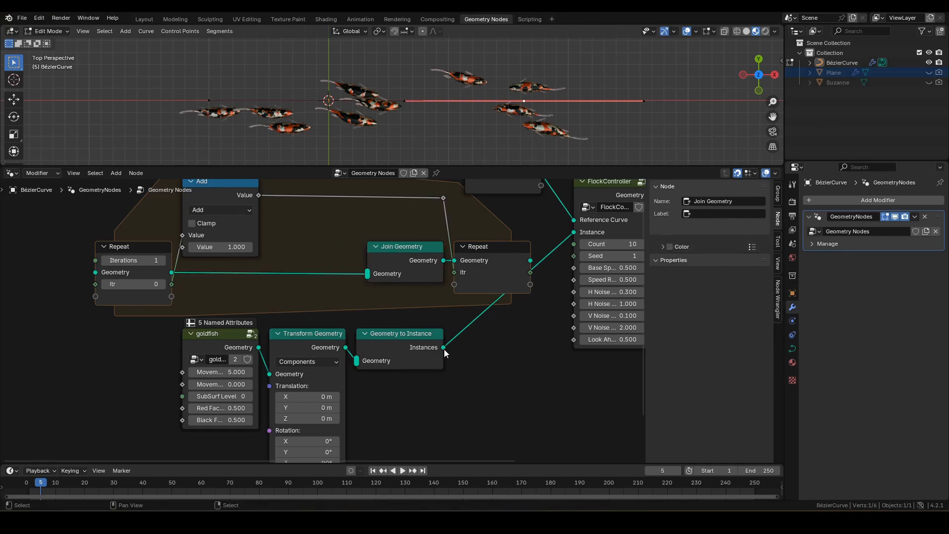
left_click_drag(444, 348, 367, 279)
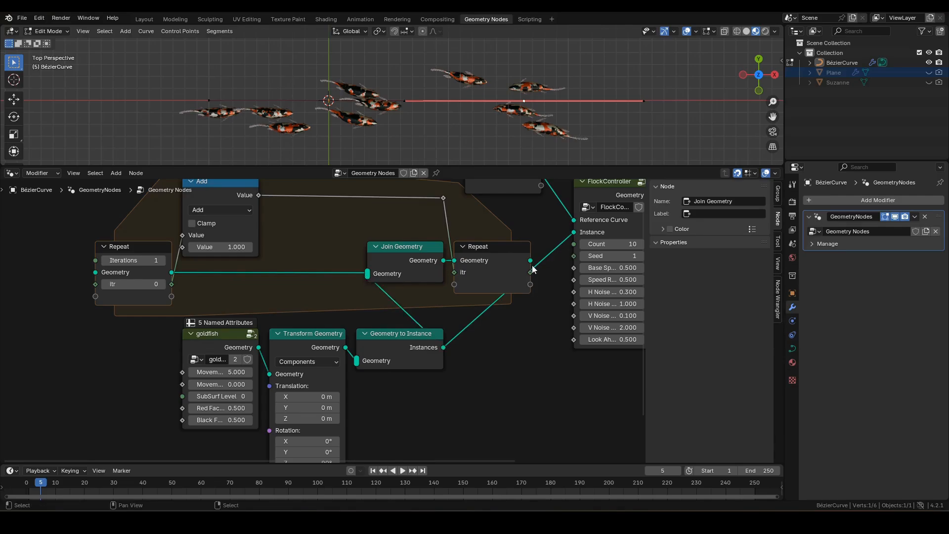
left_click_drag(530, 260, 581, 234)
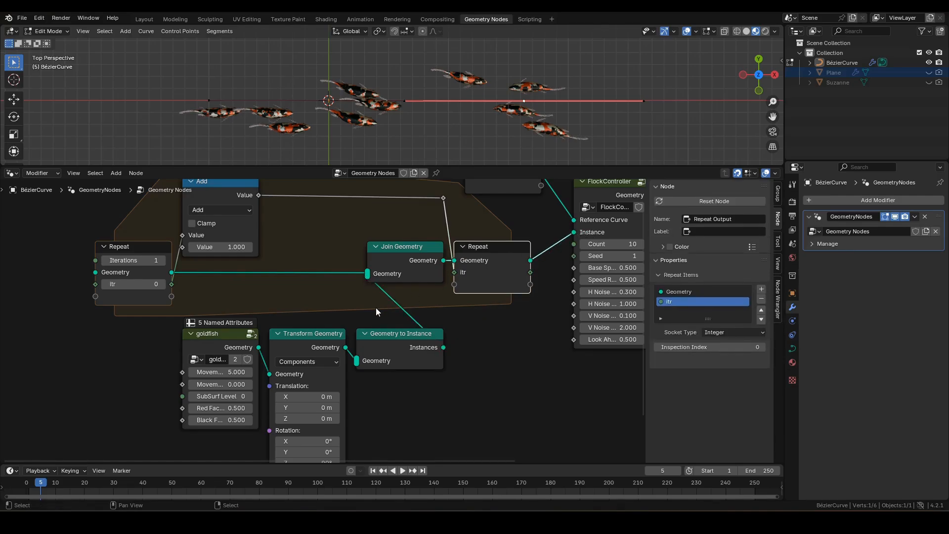
- Expose FlockController's Count and Seed as group inputs through the Group Input node
middle_click_drag(379, 330, 278, 404)
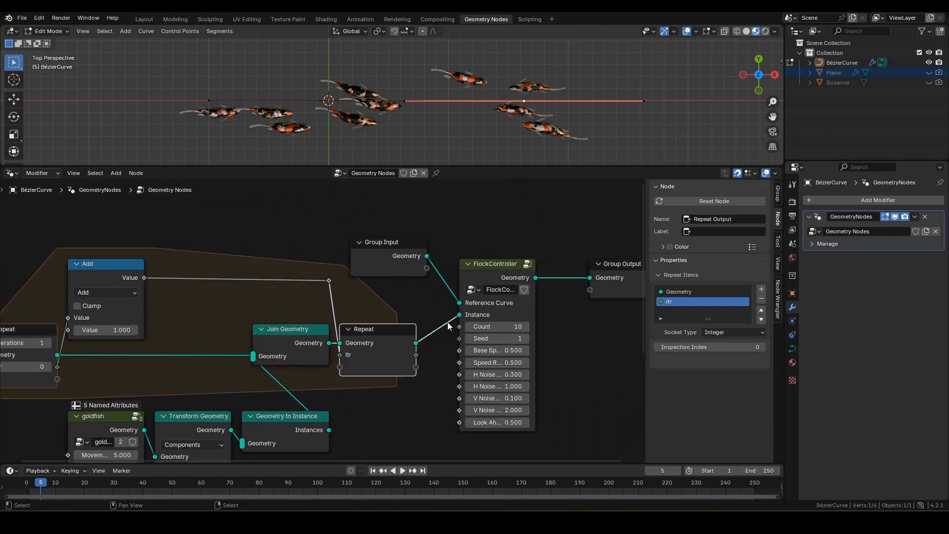
left_click_drag(460, 327, 428, 281)
middle_click_drag(405, 308, 532, 340)
- Duplicate the Group Input node beside the start of the repeat zone and connect its Count to Iterations
left_click(512, 292)
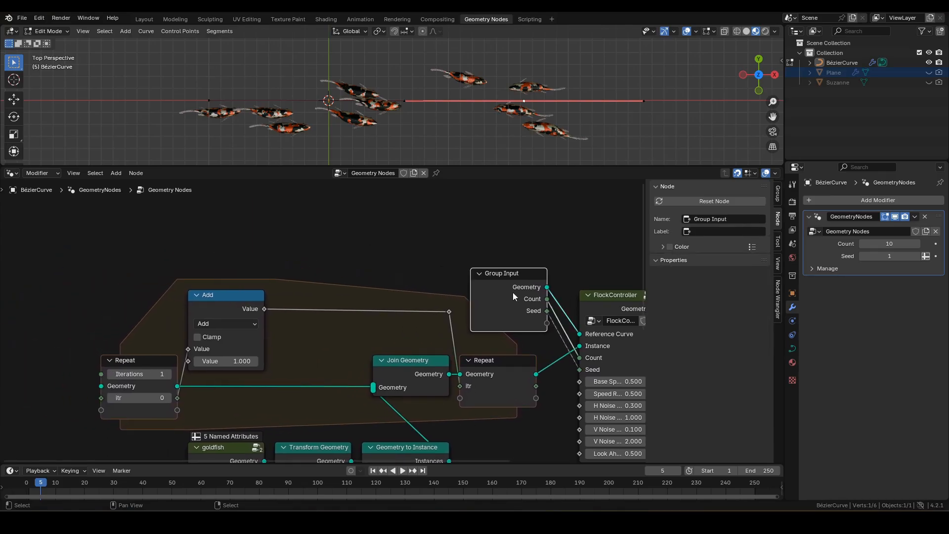
key("shift+d")
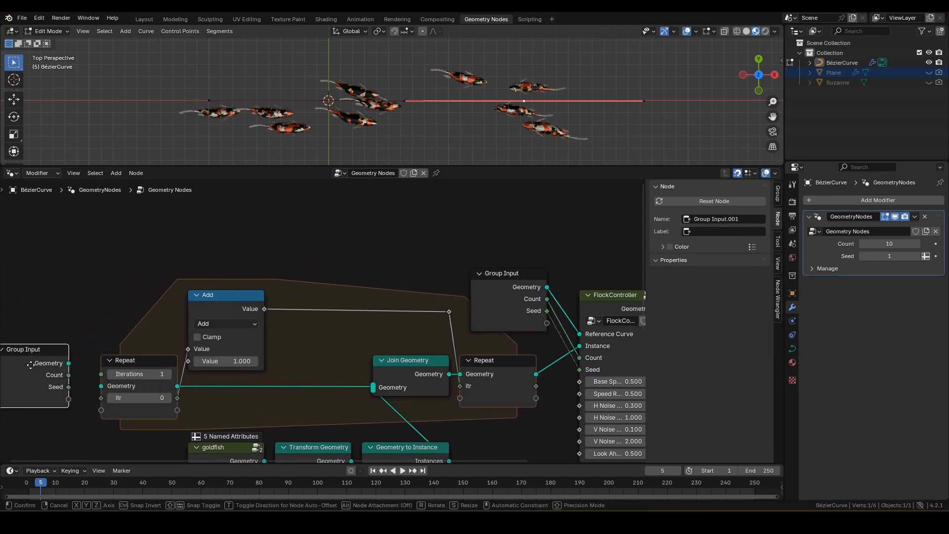
left_click(44, 372)
middle_click_drag(61, 335, 309, 280)
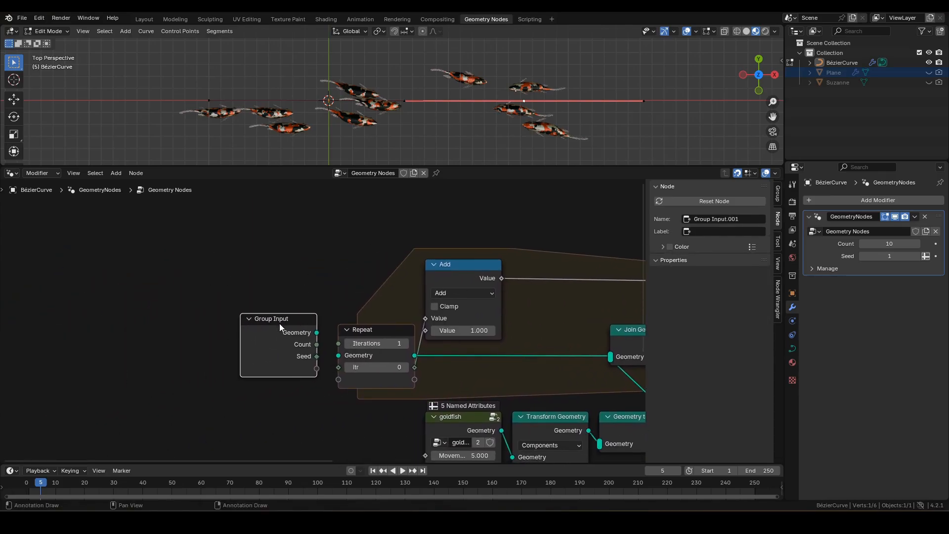
left_click_drag(280, 323, 338, 336)
middle_click_drag(401, 147, 348, 136, "shift")
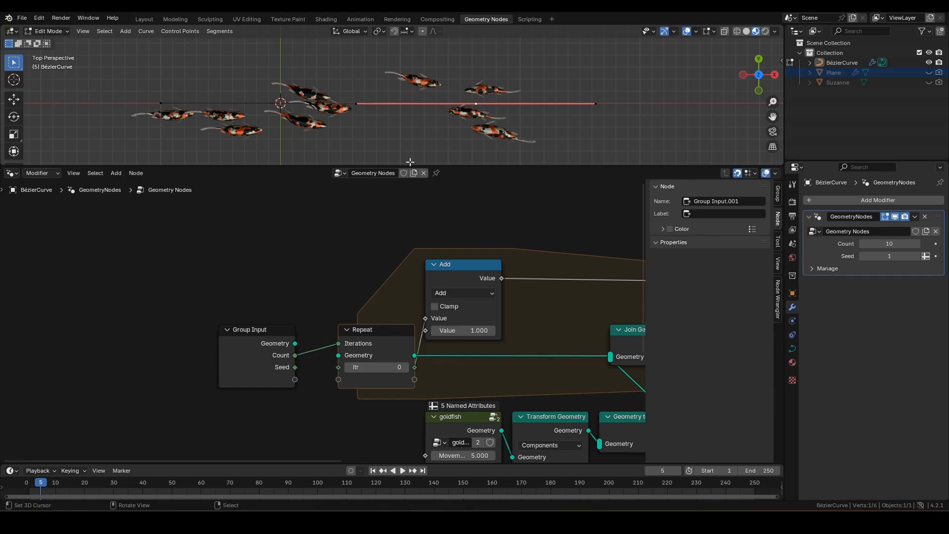
- Set the goldfish node's Movement Offset to 0.520
middle_click_drag(516, 394, 452, 281, "shift")
middle_click_drag(503, 301, 423, 340)
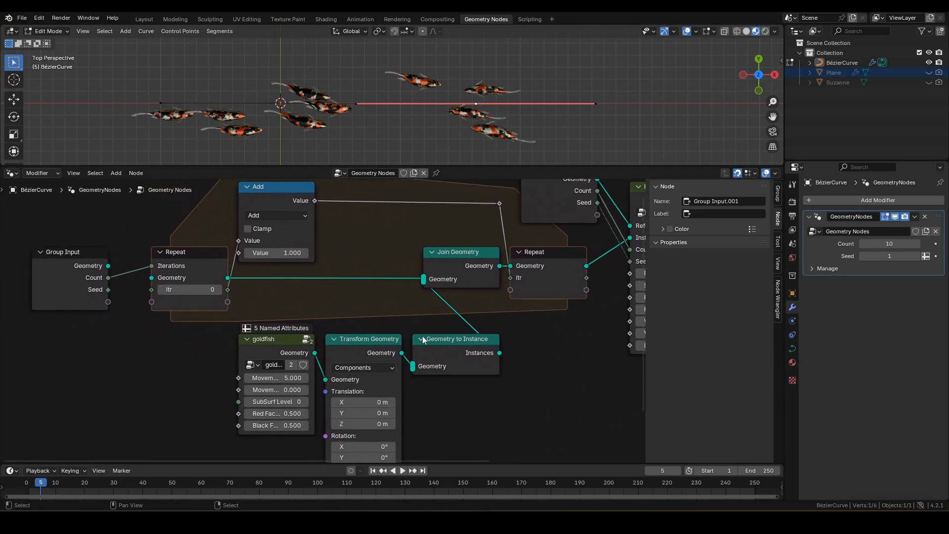
left_click_drag(271, 391, 297, 391, "shift")
- Move the duplicated Group Input, the repeat input and the Add node together along X, away from the goldfish nodes
scroll(208, 354, "down", 3)
middle_click_drag(216, 355, 255, 363)
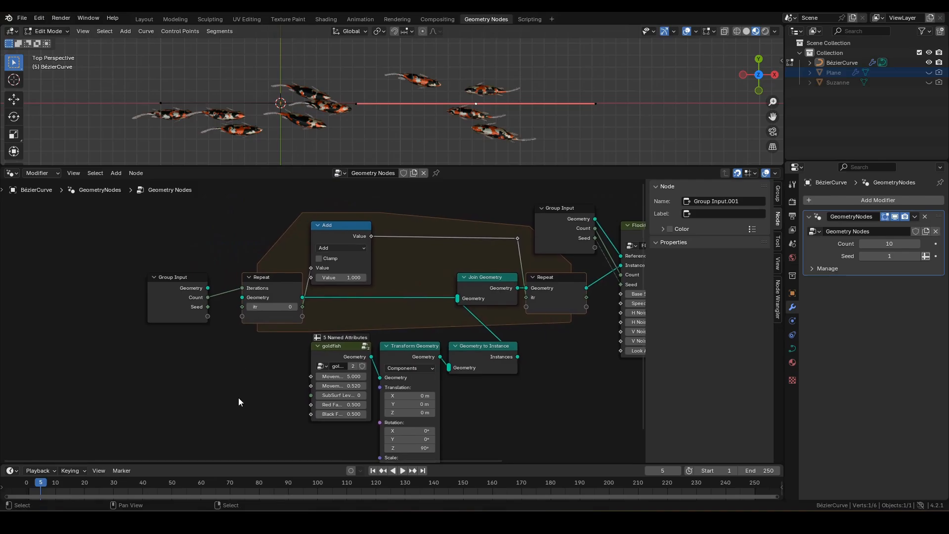
scroll(263, 387, "up", 2)
left_click_drag(400, 330, 125, 213)
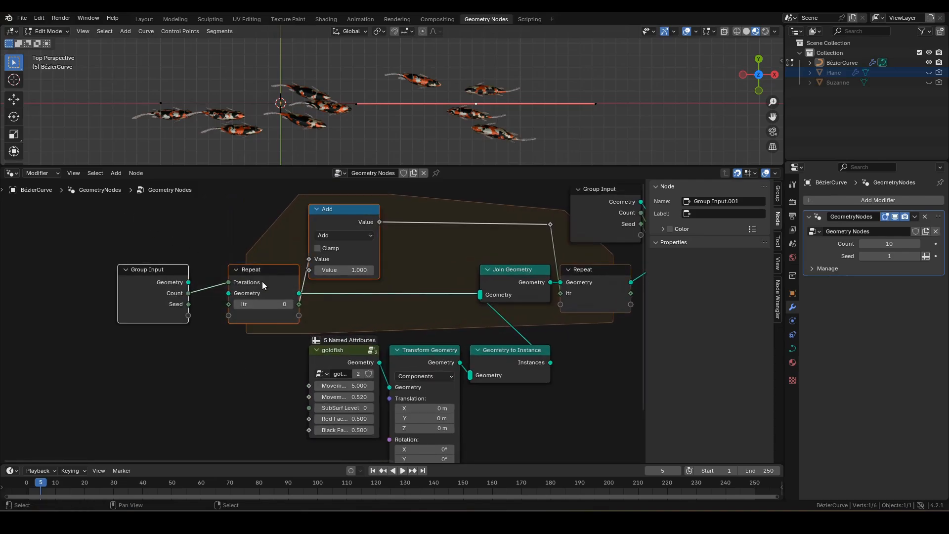
key("g")
key("x")
left_click(164, 283)
- Feed the goldfish node's Movement Offset from a new Random Value node with Max set to tau
middle_click_drag(170, 389, 198, 383)
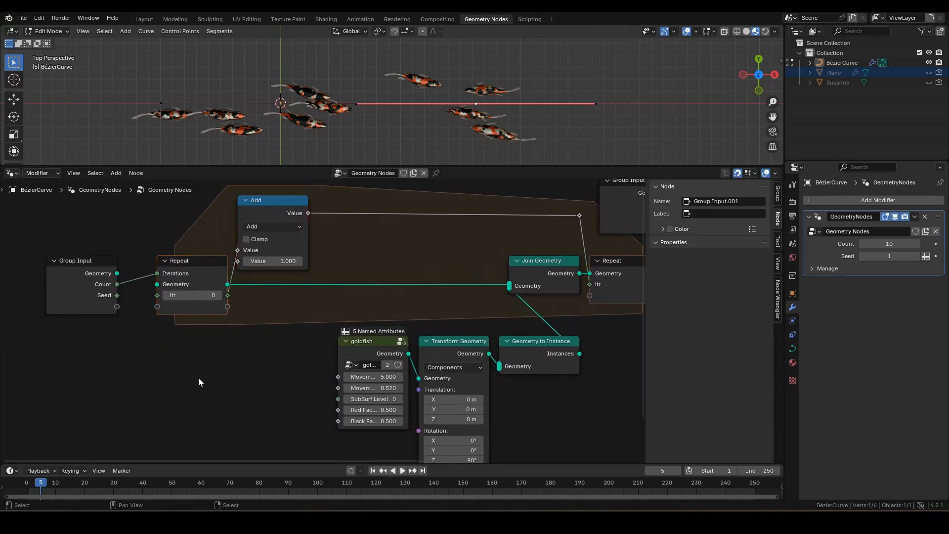
left_click_drag(337, 386, 298, 369)
type("random")
key("Return")
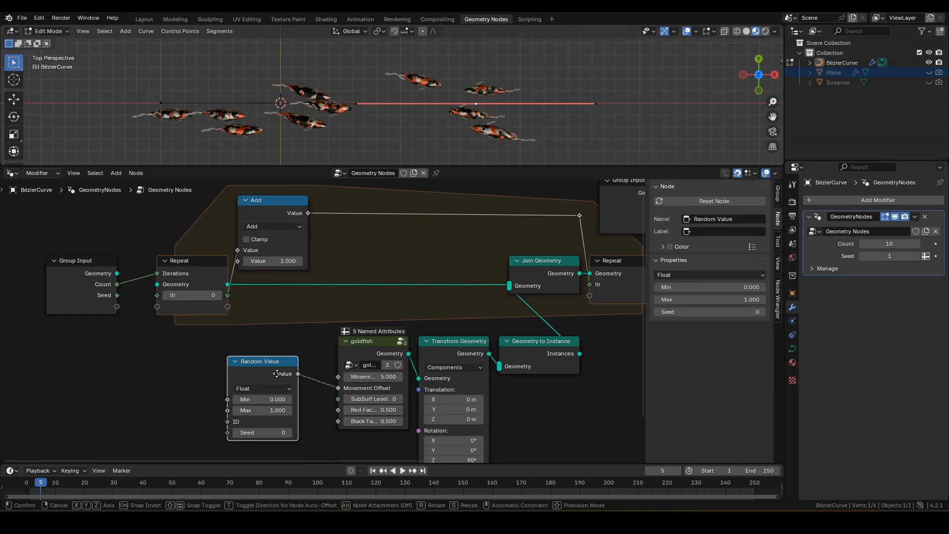
left_click(308, 353)
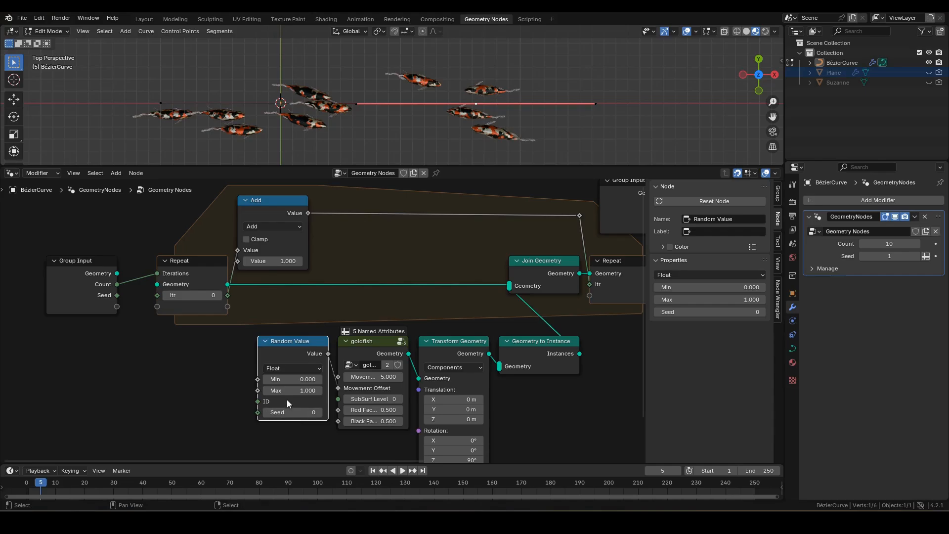
left_click(290, 390)
type("tau")
key("Return")
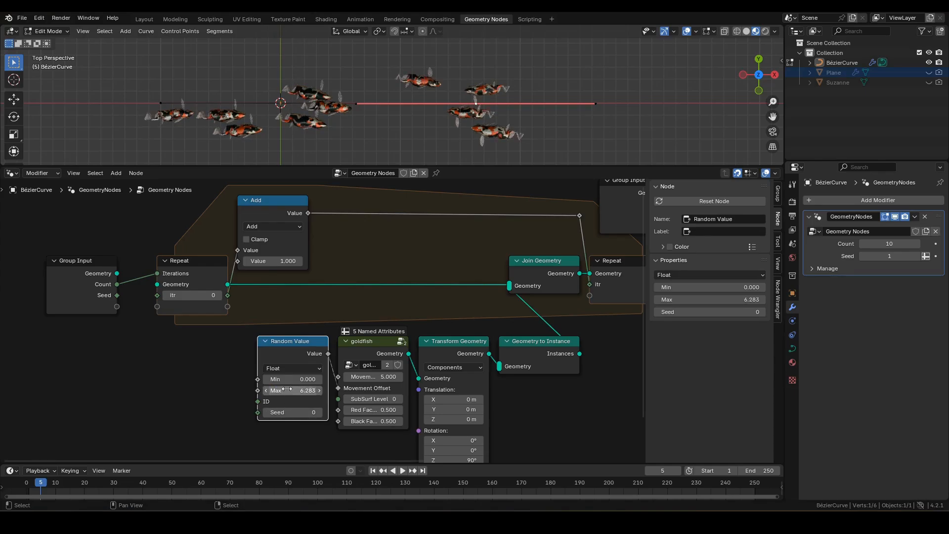
- Connect the repeat input's itr to the Random Value's ID, and a new Group Input copy's Seed to its Seed
left_click_drag(228, 295, 252, 403)
left_click(69, 272)
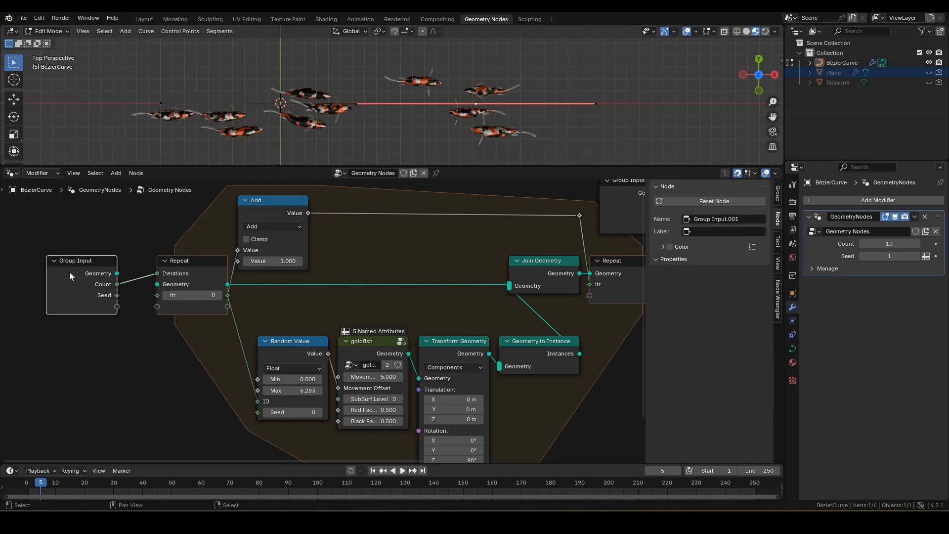
key("shift+d")
left_click(170, 364)
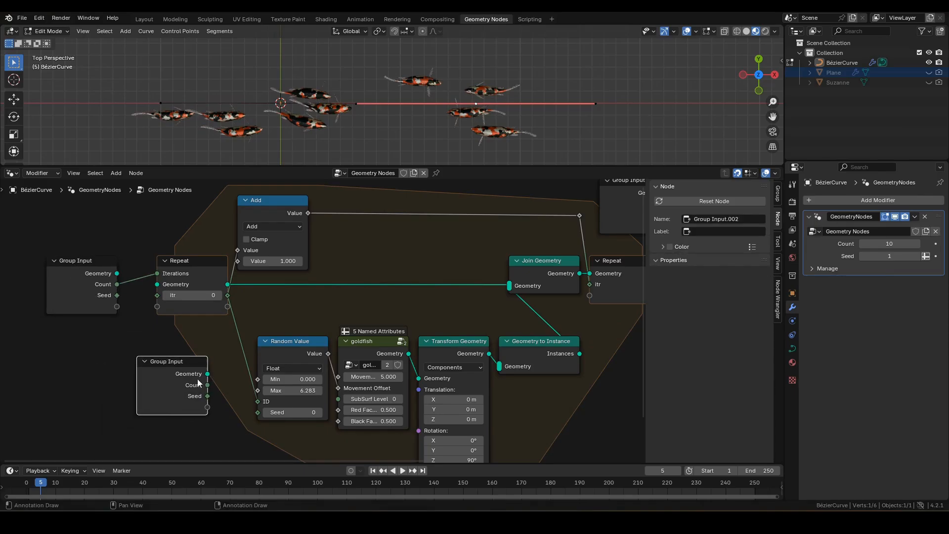
left_click_drag(207, 396, 257, 413)
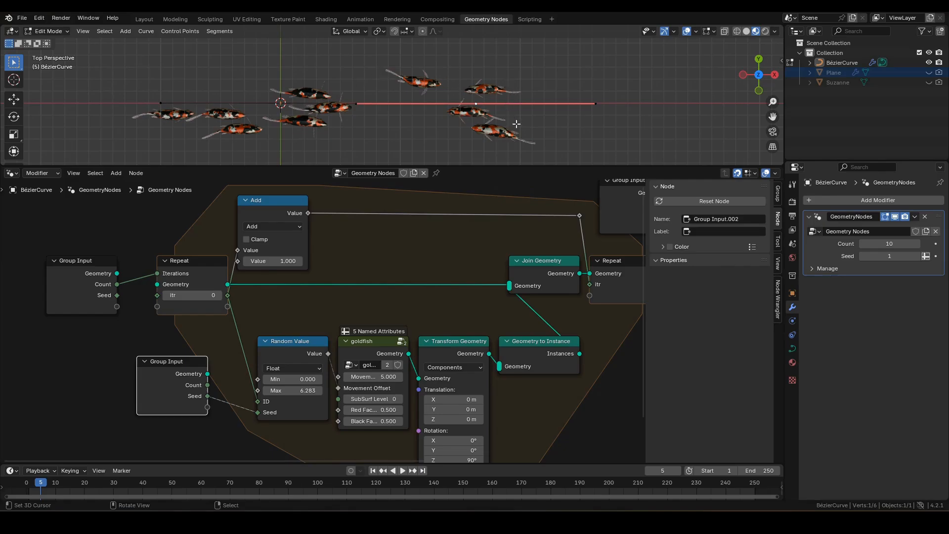
- Preview the animation with the curve back in Object Mode, and hide the unused sockets on the newest Group Input
key("space")
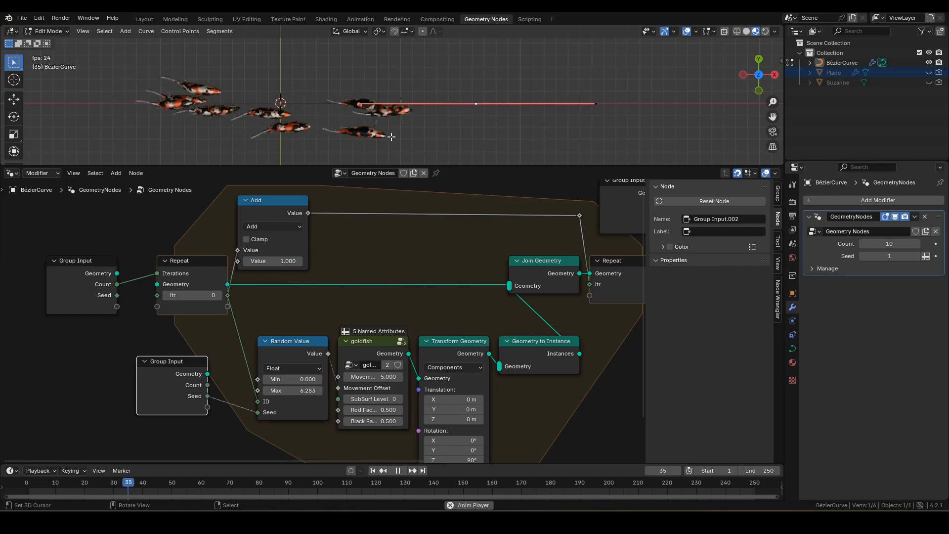
key("Tab")
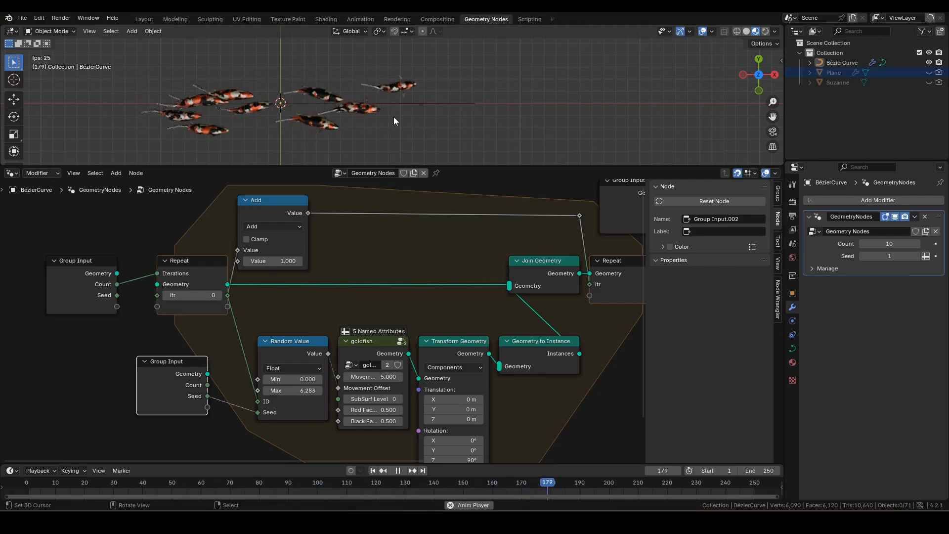
key("space")
key("ctrl+h")
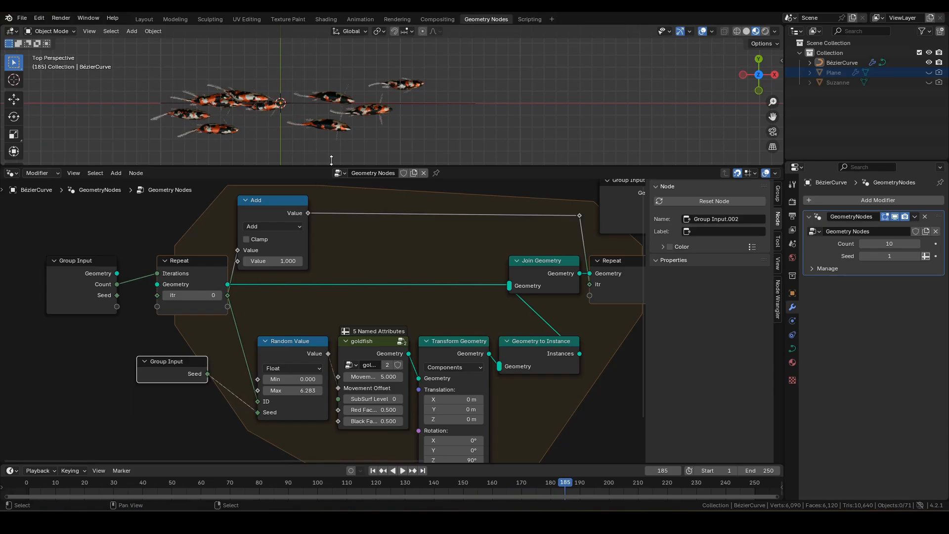
- Play back the animation at closer range to examine how the individual goldfish swim
scroll(357, 119, "up", 3)
key("space")
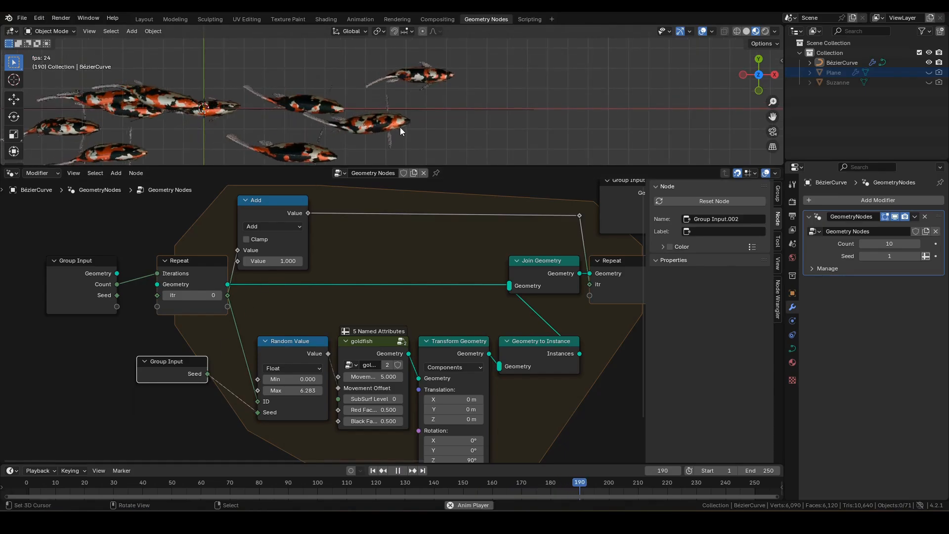
key("space")
middle_click_drag(536, 136, 503, 105, "shift")
key("space")
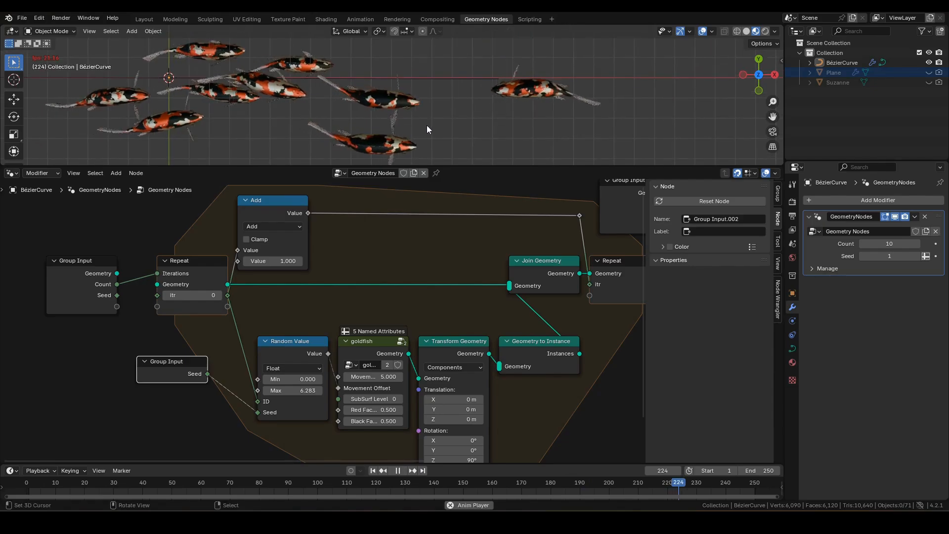
scroll(429, 123, "down", 2)
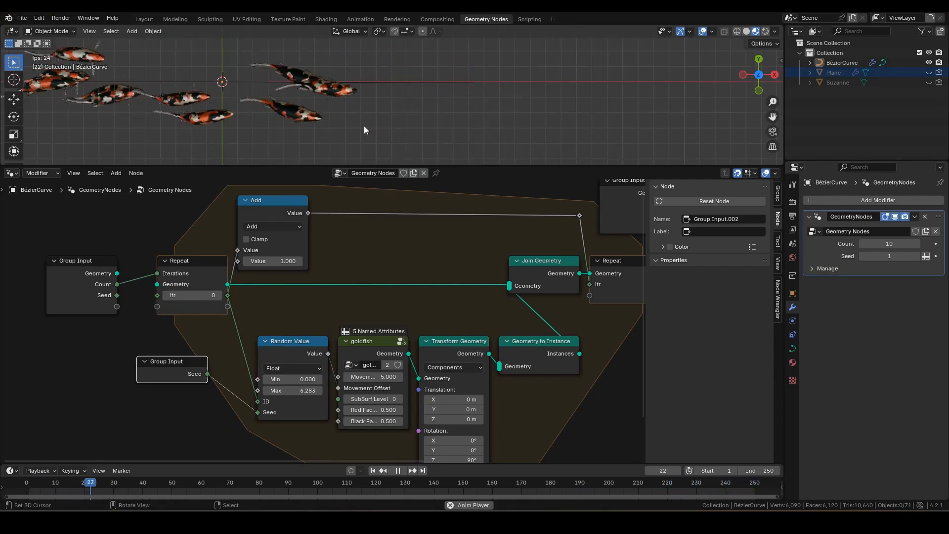
key("space")
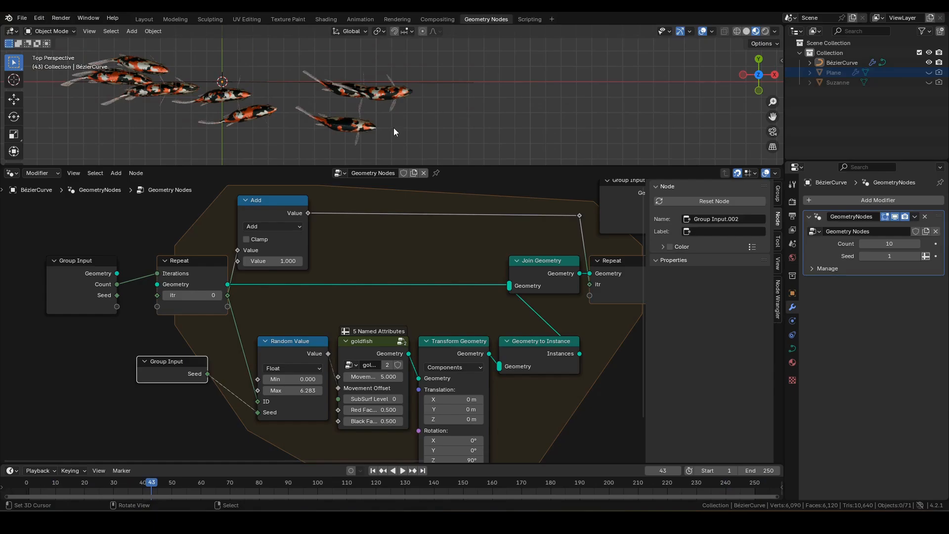
- Circle the three clusters of goldfish with temporary annotations and play back the animation to examine how they bunch together
mouse_move(393, 130)
left_mouse_down()
mouse_move(363, 140)
mouse_move(398, 87)
mouse_move(367, 137)
left_mouse_up()
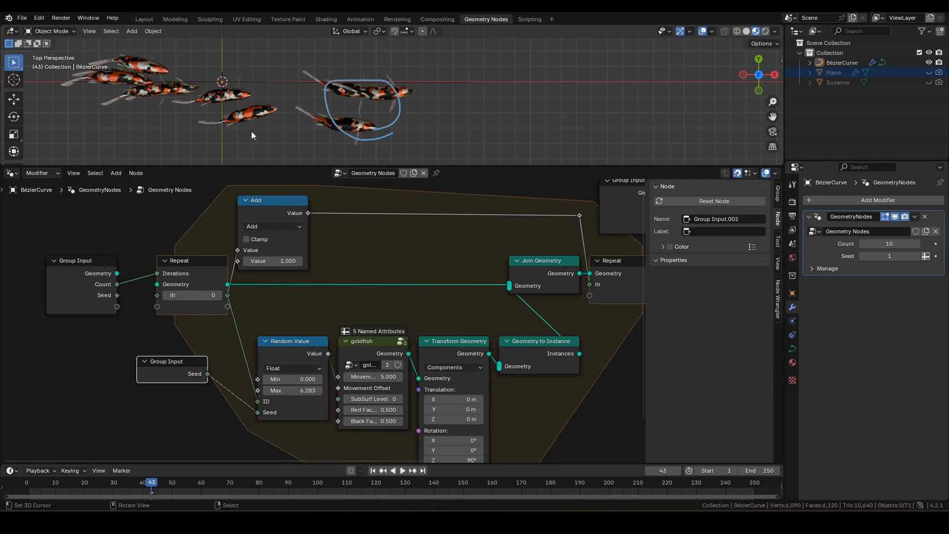
mouse_move(251, 132)
left_mouse_down()
mouse_move(224, 117)
mouse_move(267, 86)
mouse_move(252, 130)
left_mouse_up()
mouse_move(155, 103)
left_mouse_down()
mouse_move(101, 67)
mouse_move(157, 99)
left_mouse_up()
scroll(200, 124, "down", 3)
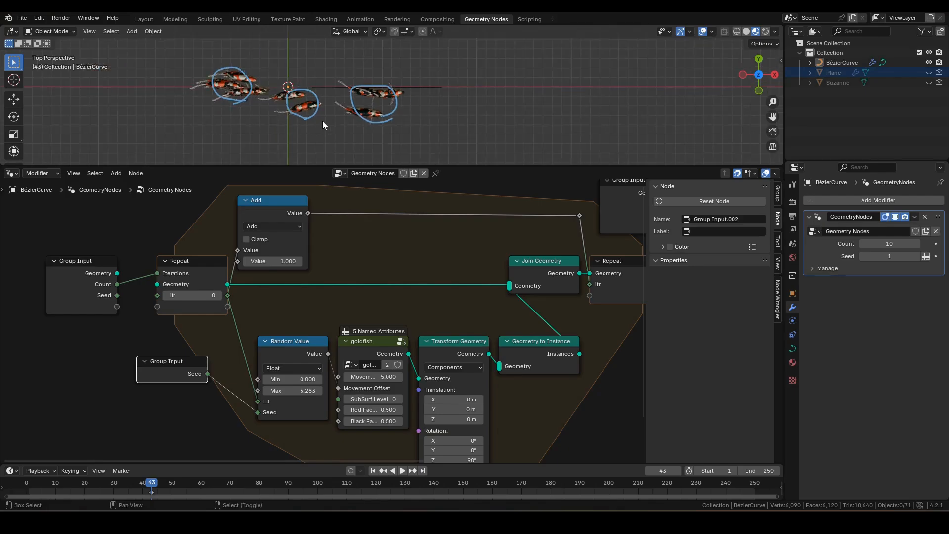
key("space")
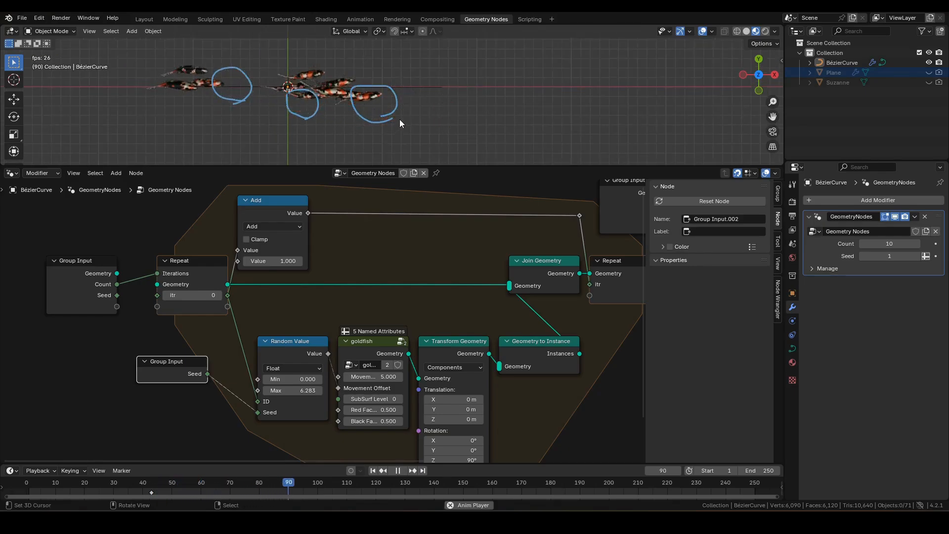
key("q")
left_click(400, 120)
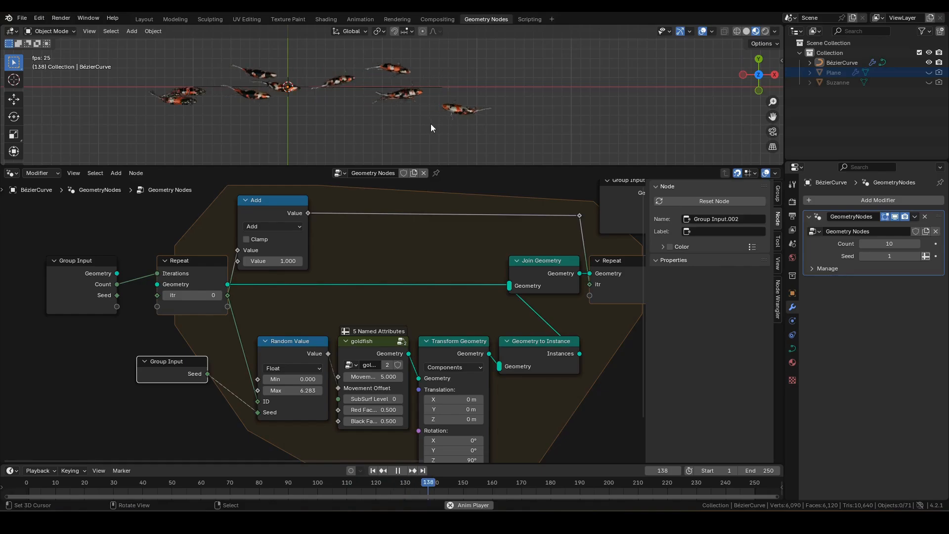
key("space")
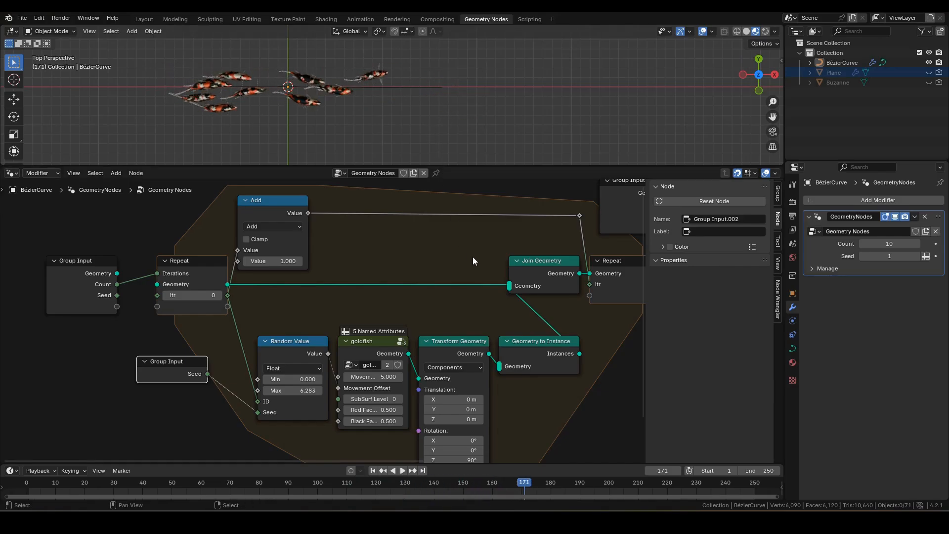
- Open the FlockController node group and the FlowControl group nested inside it for editing
middle_click_drag(473, 257, 270, 262)
scroll(364, 295, "down", 2)
middle_click_drag(365, 295, 390, 275)
left_click(500, 250)
key("Tab")
scroll(354, 286, "down", 1)
scroll(203, 304, "down", 2)
middle_click_drag(151, 307, 356, 292)
left_click(173, 233)
key("Tab")
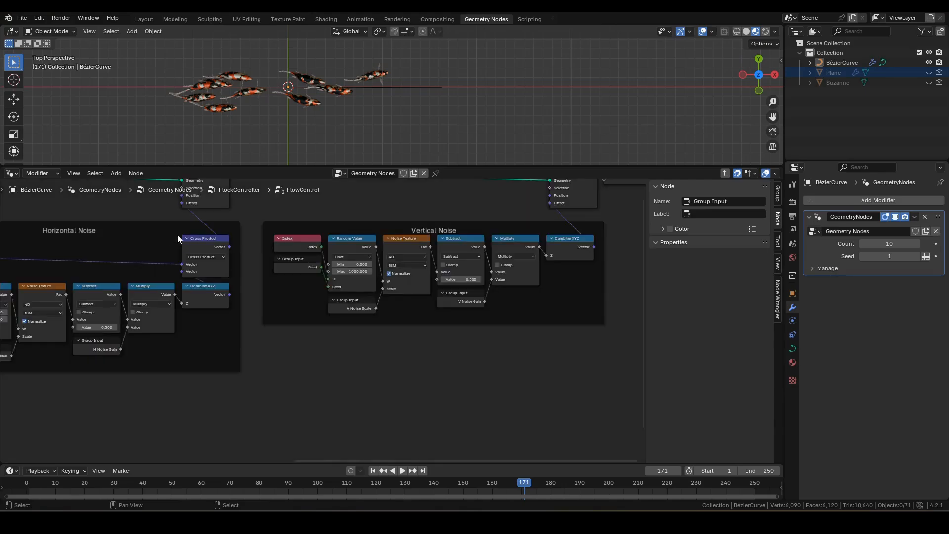
- Examine FlowControl's two Random Value nodes, the one for position along the curve and the one for speed, alongside the goldfish close up
middle_click_drag(162, 266, 192, 245)
scroll(318, 276, "up", 3)
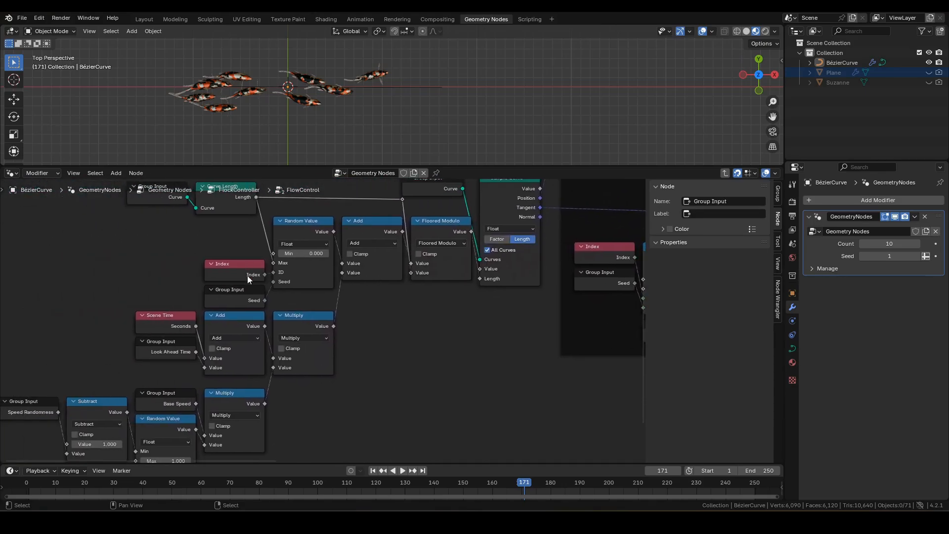
scroll(232, 319, "up", 1)
scroll(212, 307, "down", 1)
middle_click_drag(213, 305, 253, 270)
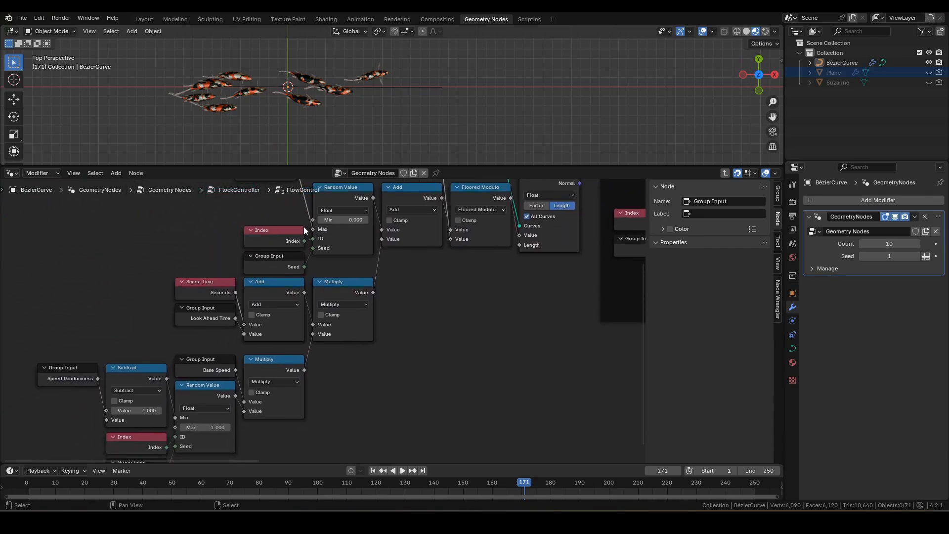
scroll(338, 216, "down", 1)
scroll(337, 217, "down", 1)
left_click(333, 207)
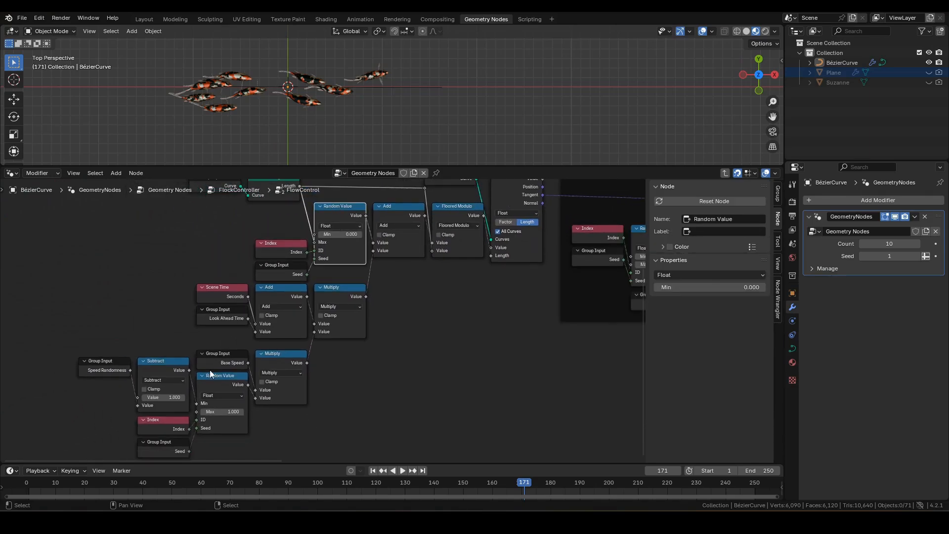
left_click(210, 380)
left_click(339, 211)
scroll(285, 115, "up", 5)
middle_click_drag(269, 103, 314, 120, "shift")
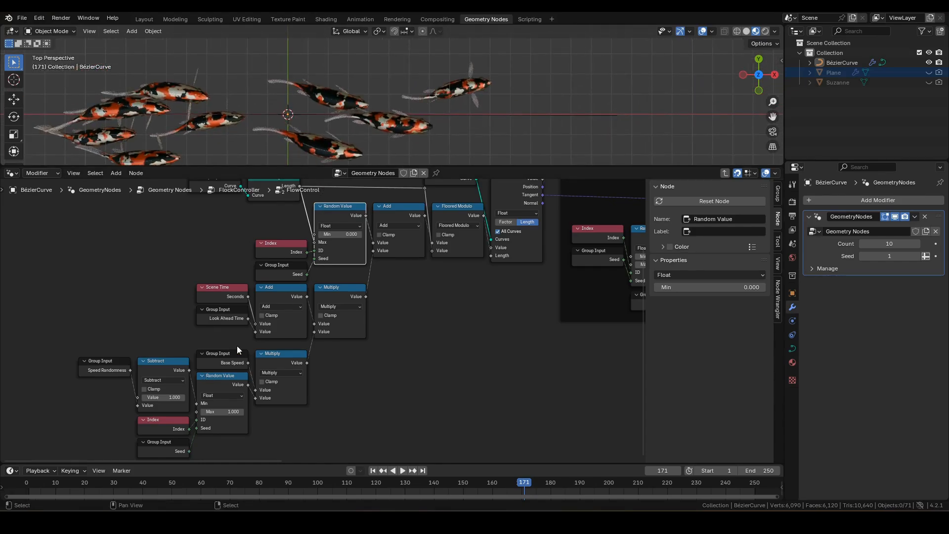
- Compare the Index and Seed inputs of the position and speed Random Value nodes, marking position and speed on two goldfish with annotations
left_click_drag(237, 233, 307, 276)
left_click_drag(113, 421, 188, 452)
left_click(359, 385)
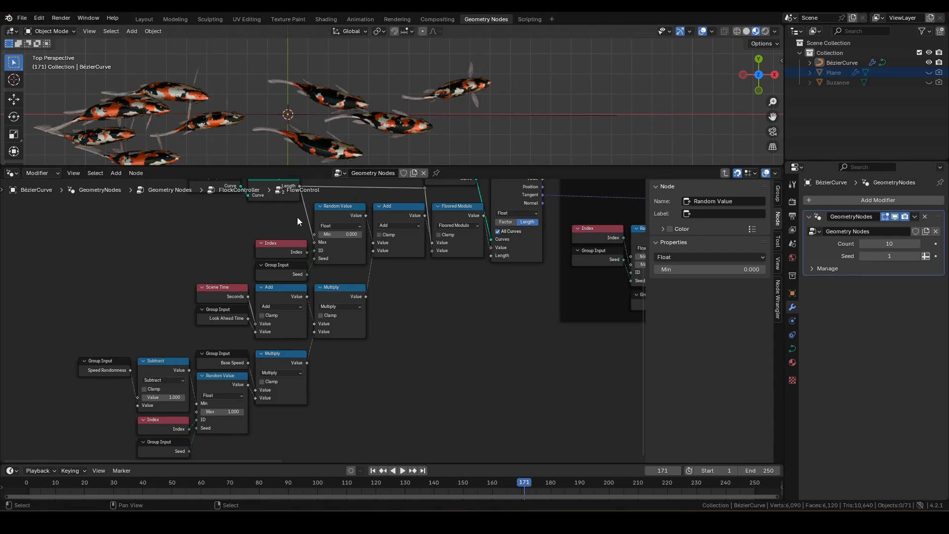
left_click_drag(114, 425, 171, 451)
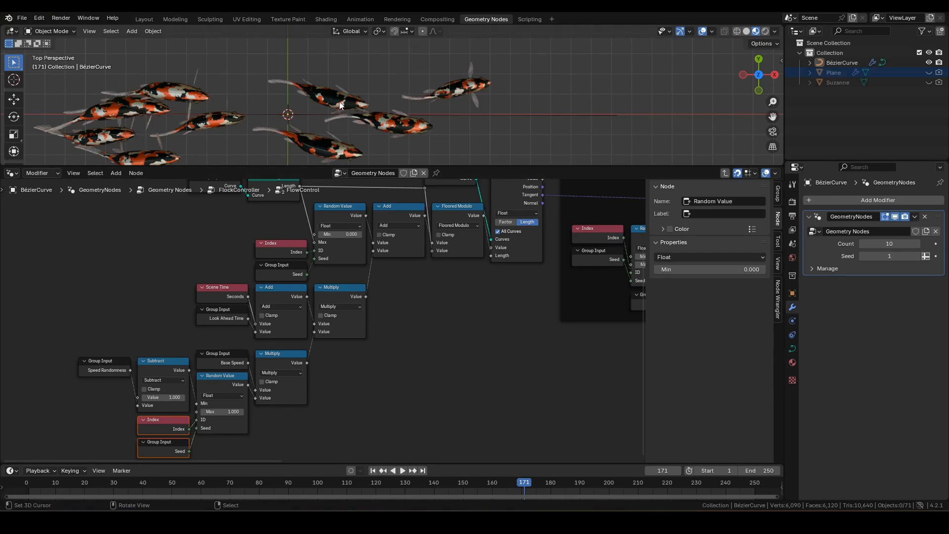
left_click_drag(239, 229, 281, 269)
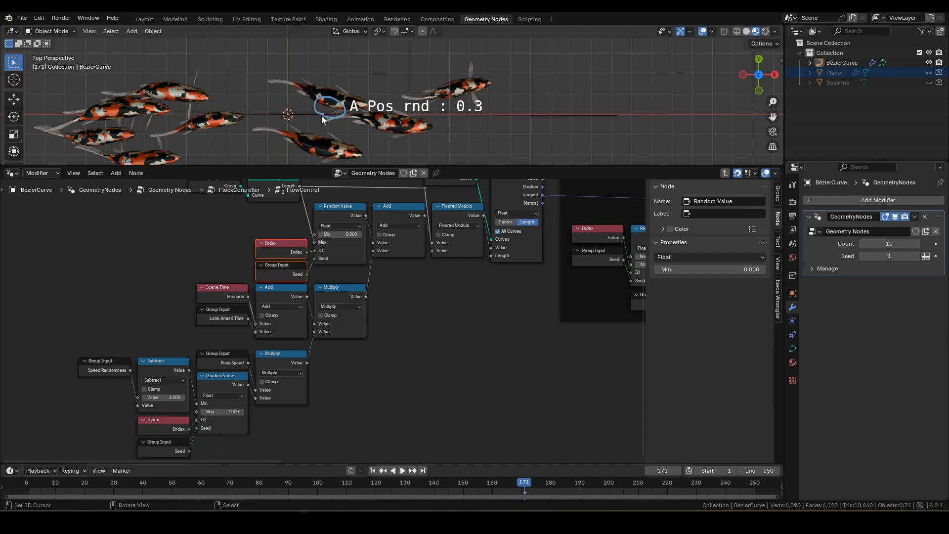
mouse_move(329, 144)
left_mouse_down()
mouse_move(317, 136)
mouse_move(338, 134)
mouse_move(330, 143)
left_mouse_up()
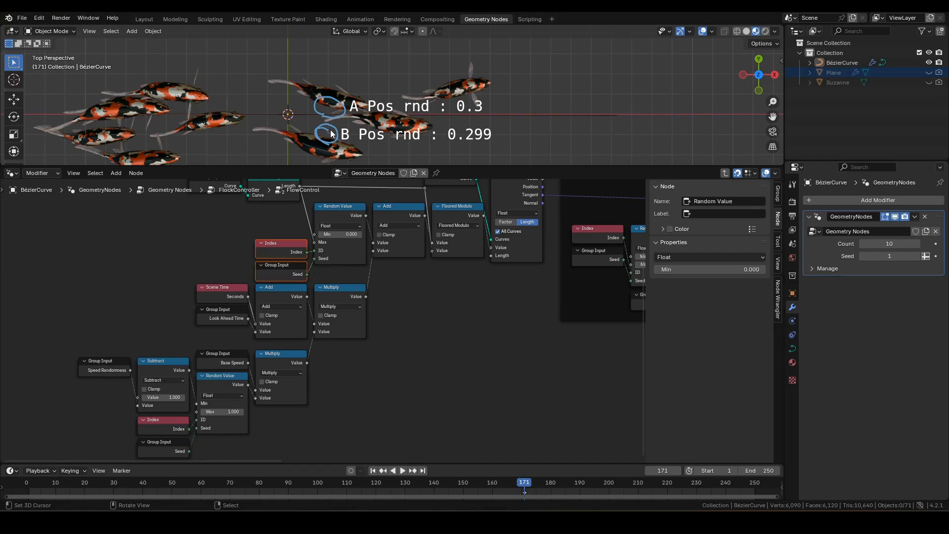
left_click_drag(321, 77, 389, 79)
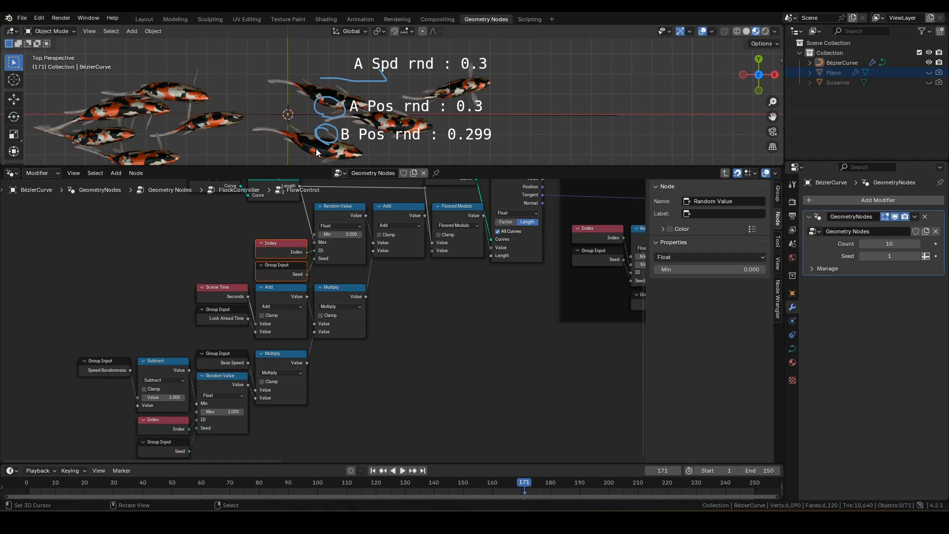
left_click_drag(320, 145, 398, 148)
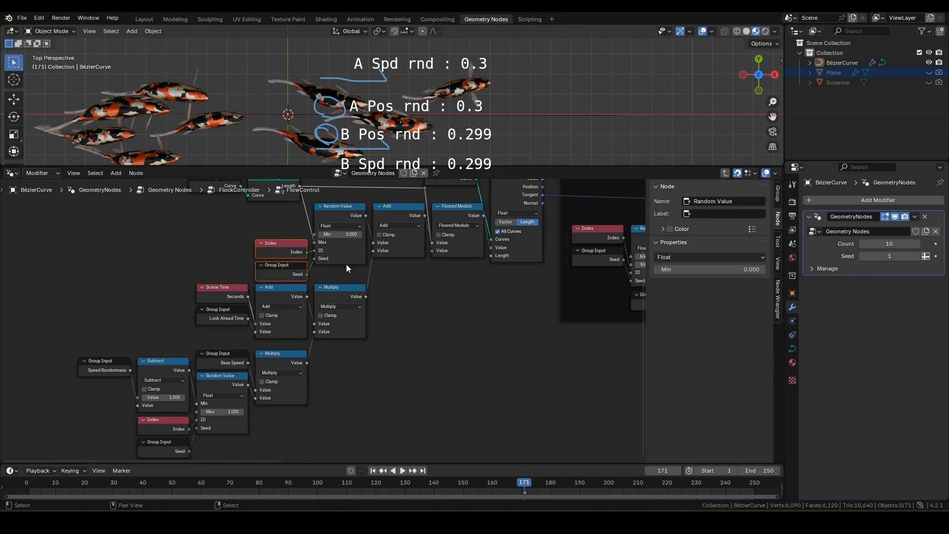
left_click(398, 356)
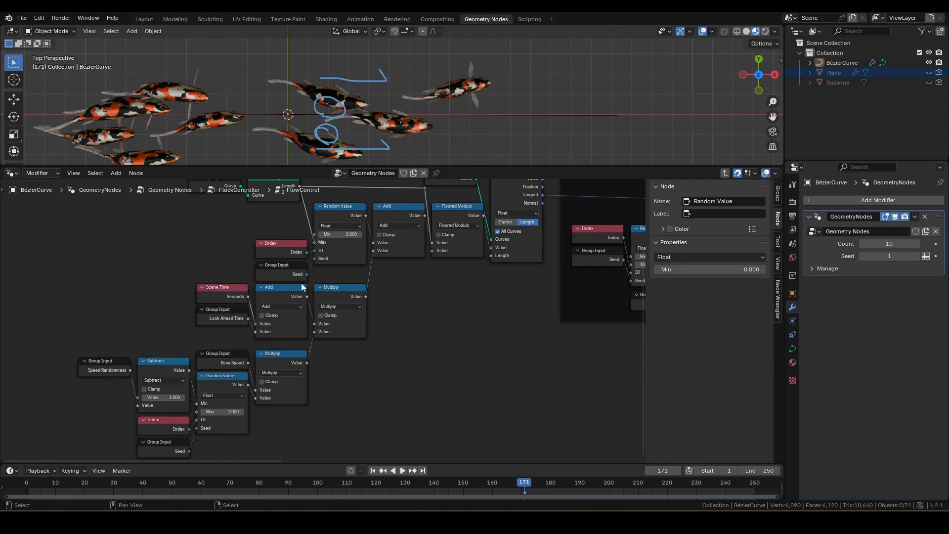
- Insert a copy of the Multiply node between the Group Input's Seed and the position Random Value, spacing out the Index and Group Input nodes
left_click(285, 252)
left_click_drag(291, 257, 304, 223)
left_click_drag(261, 264, 213, 250)
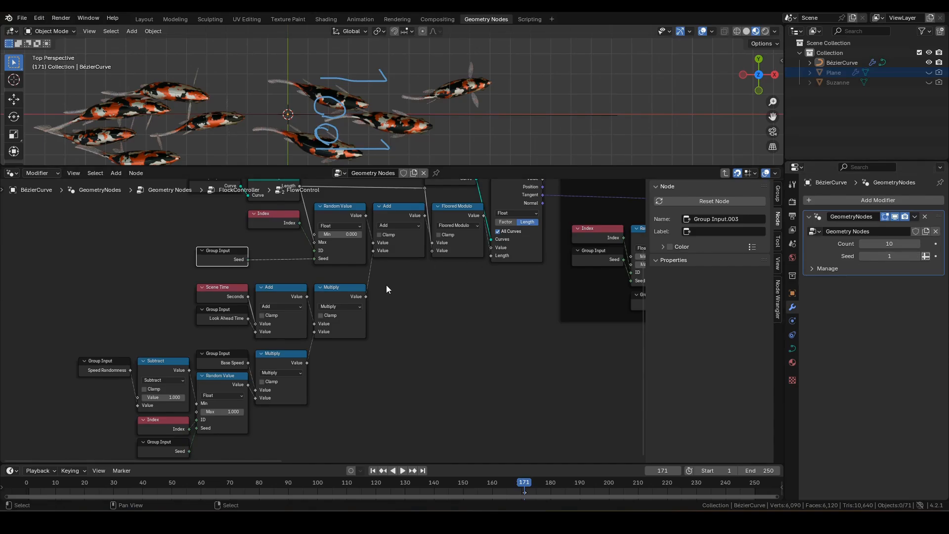
scroll(386, 284, "up", 1)
left_click(364, 286)
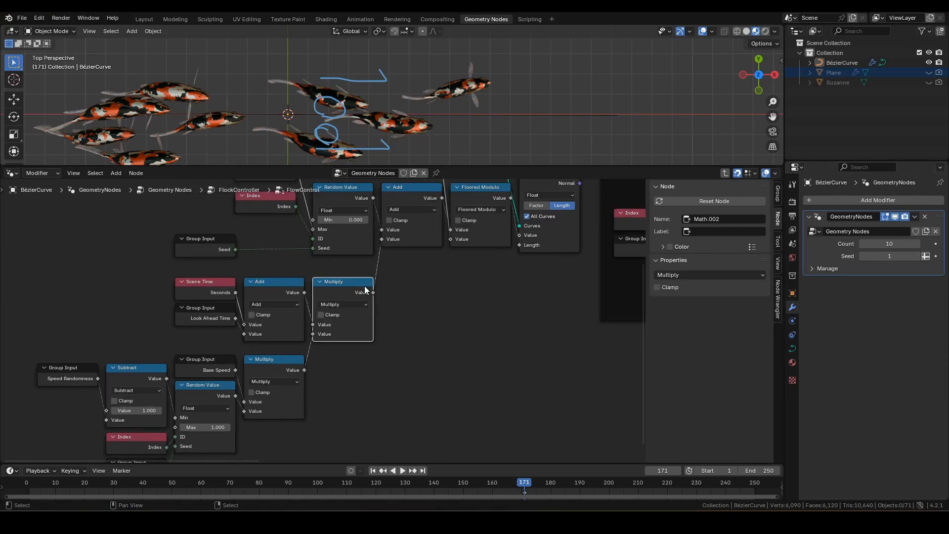
key("shift+d")
left_click(288, 226)
left_click_drag(220, 245, 207, 226)
- Tidy the Index, Group Input and new Multiply nodes beside the position Random Value, and set that Multiply's Value to 10
middle_click_drag(338, 274, 345, 332)
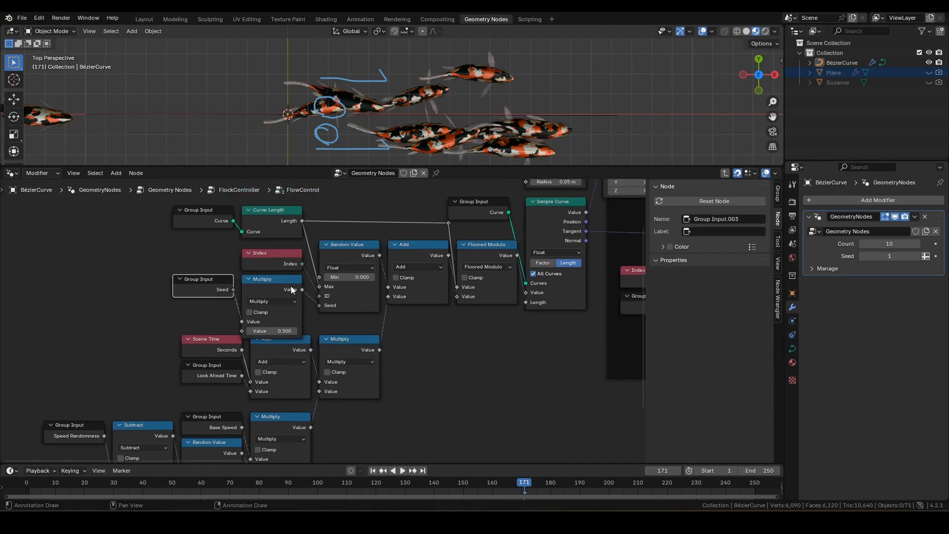
left_click_drag(196, 259, 276, 298)
left_click_drag(283, 265, 283, 256)
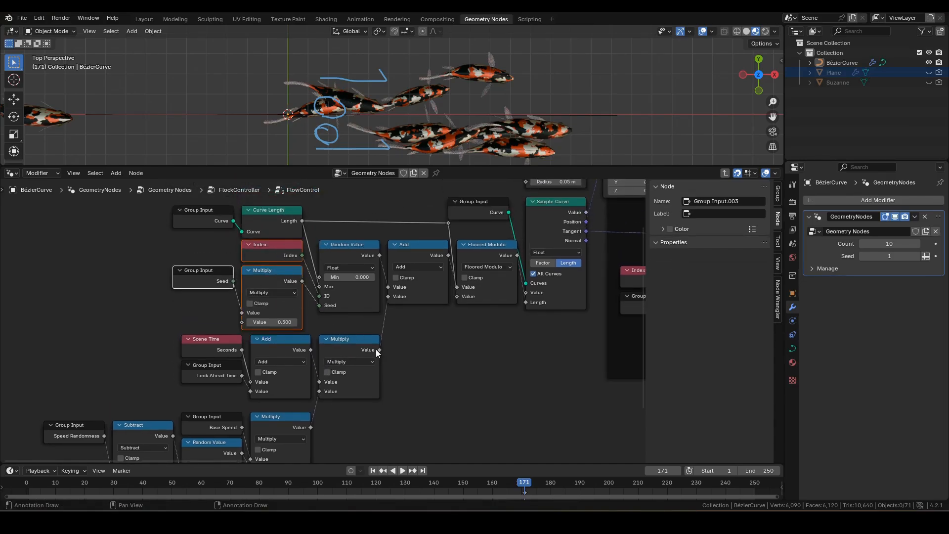
type("10")
key("Return")
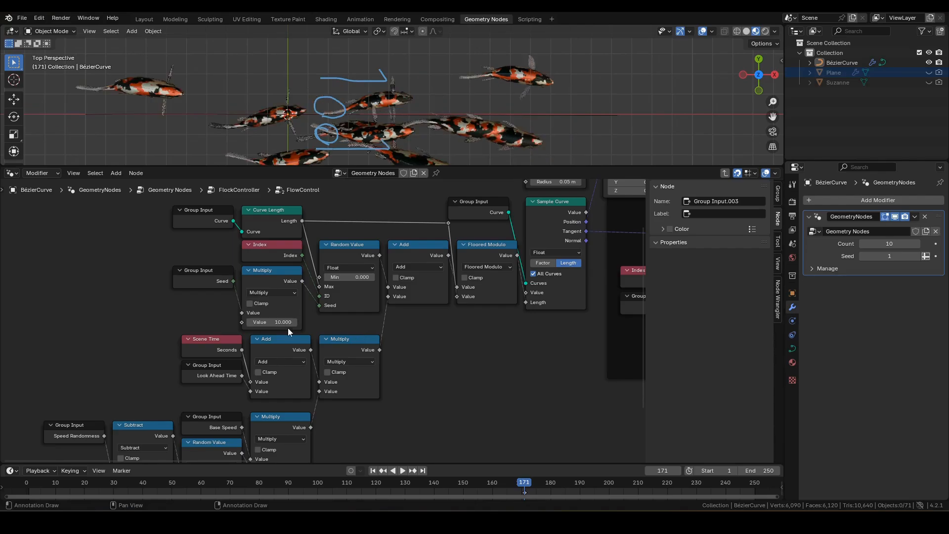
- Insert a Multiply copy with Value 20 between Seed and the speed Random Value, and clear the annotations from the viewport
middle_click_drag(434, 322, 481, 208)
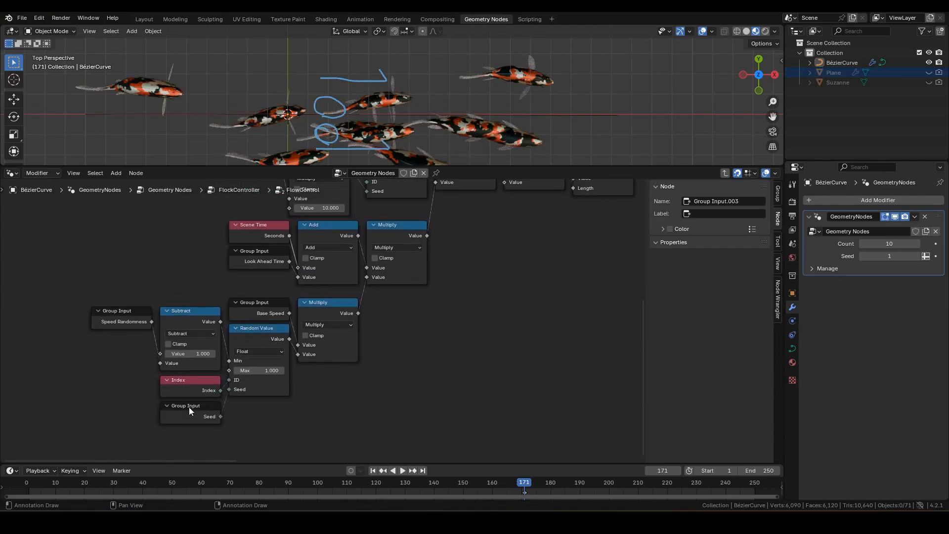
left_click_drag(190, 410, 112, 419)
left_click(312, 307)
key("shift+d")
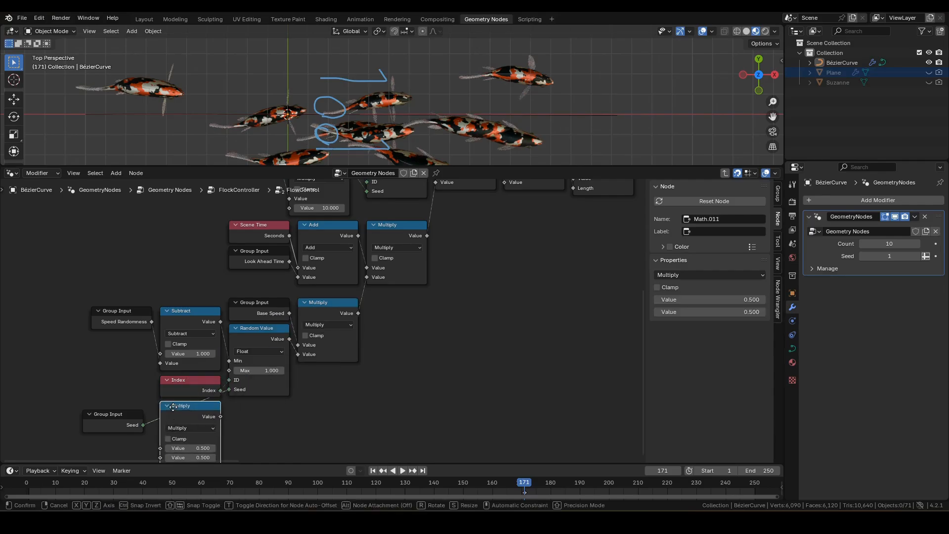
left_click(173, 407)
middle_click_drag(253, 409, 295, 321)
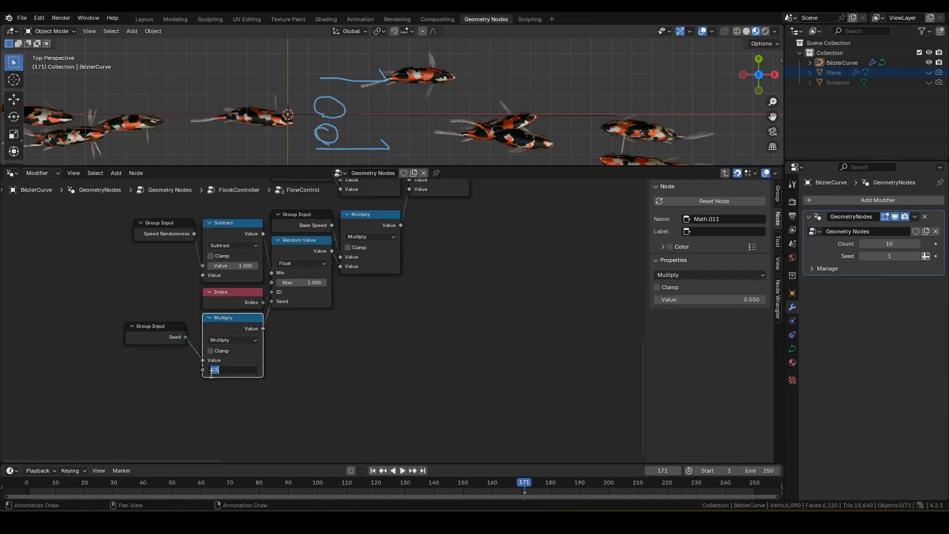
key("Return")
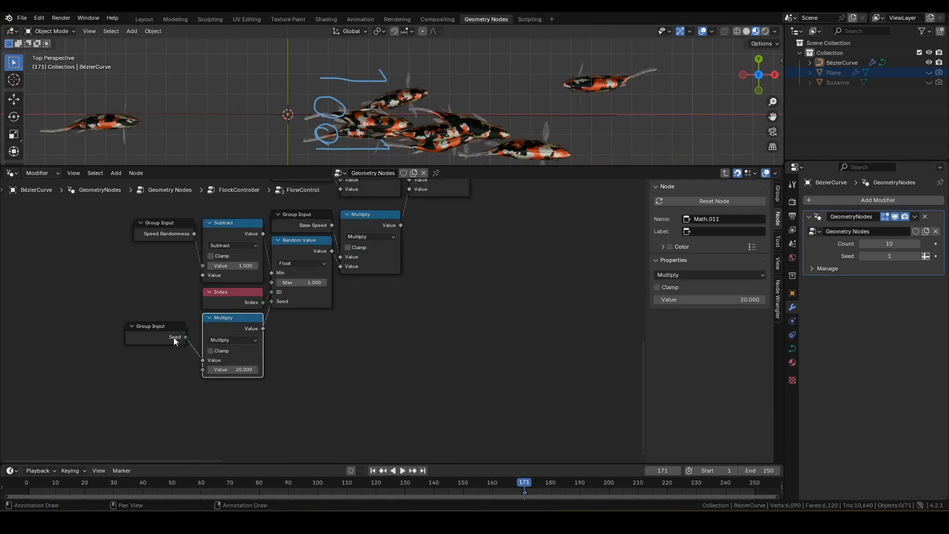
left_click_drag(173, 340, 183, 332)
scroll(461, 313, "up", 2, "shift")
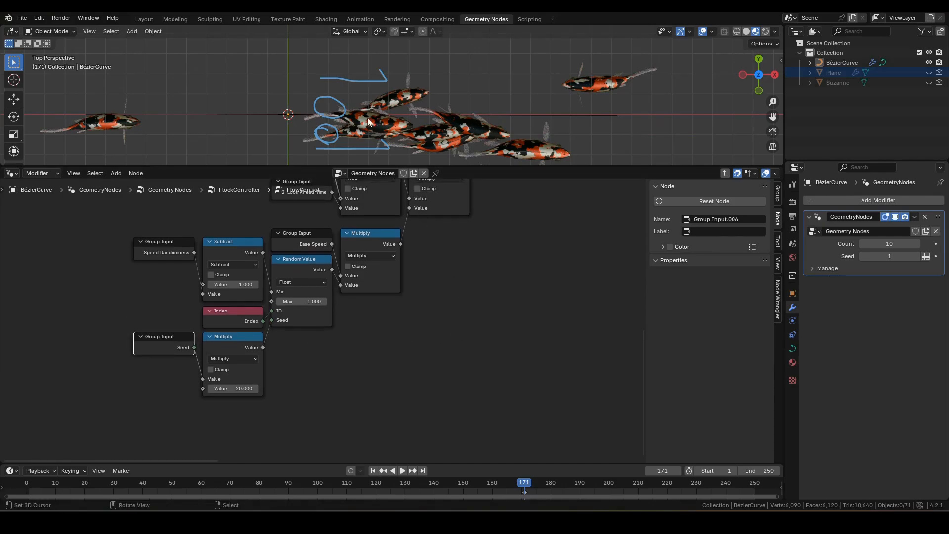
key("q")
left_click(369, 110)
- In the Horizontal Noise frame, insert a Multiply copy between Seed and the Random Value, place the Group Input below it, and change its factor
scroll(481, 242, "down", 3)
mouse_move(472, 247)
middle_mouse_down()
mouse_move(392, 294)
mouse_move(120, 379)
middle_mouse_up()
scroll(280, 380, "up", 2)
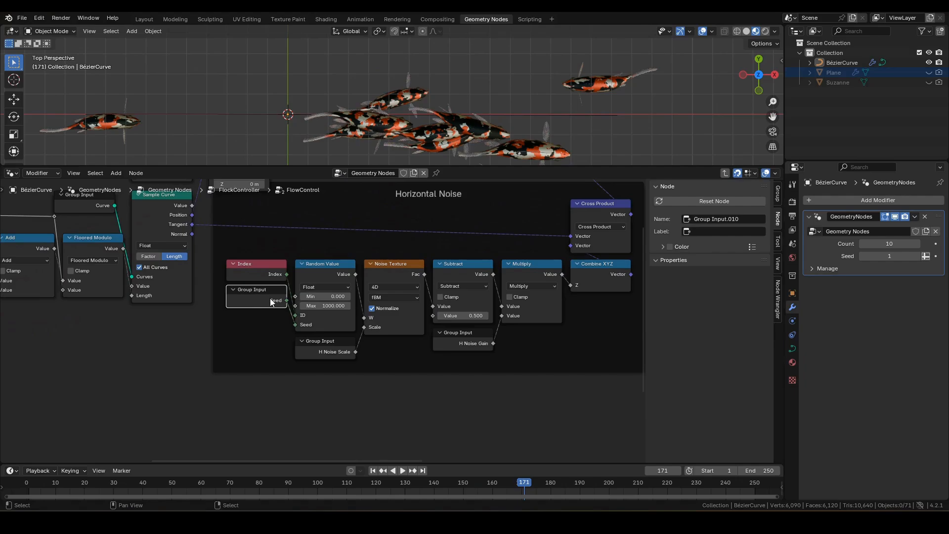
left_click_drag(271, 302, 219, 353)
left_click(512, 291)
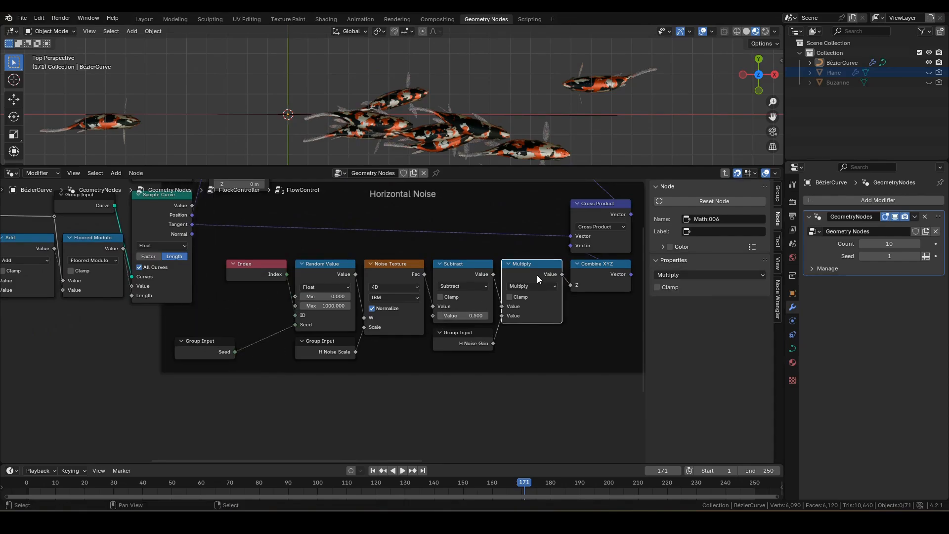
key("shift+d")
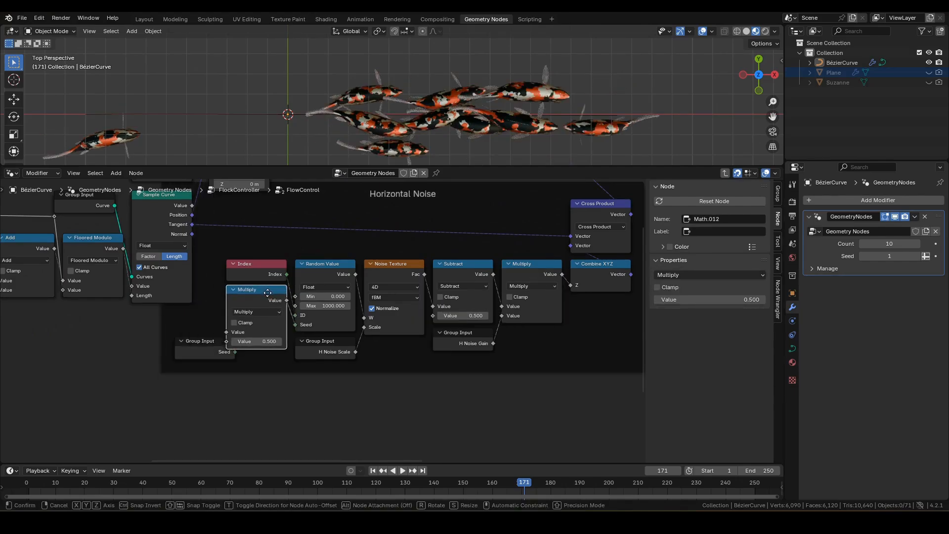
left_click(272, 284)
left_click_drag(219, 351, 262, 372)
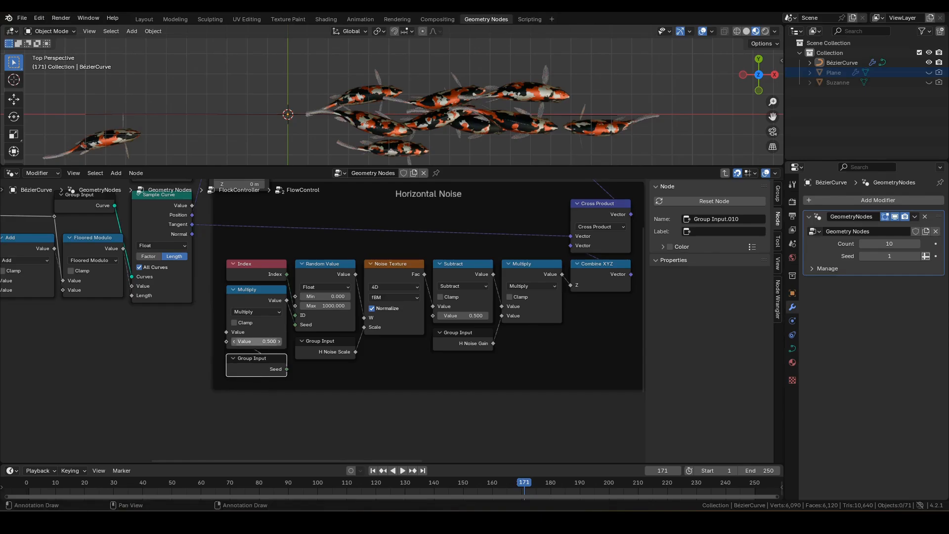
key("Return")
- In the Vertical Noise frame, insert a Multiply copy between the Group Input's Seed and the Random Value, and set its Value to 40
middle_click_drag(475, 362, 66, 411)
middle_click_drag(242, 374, 232, 366)
scroll(282, 323, "up", 1)
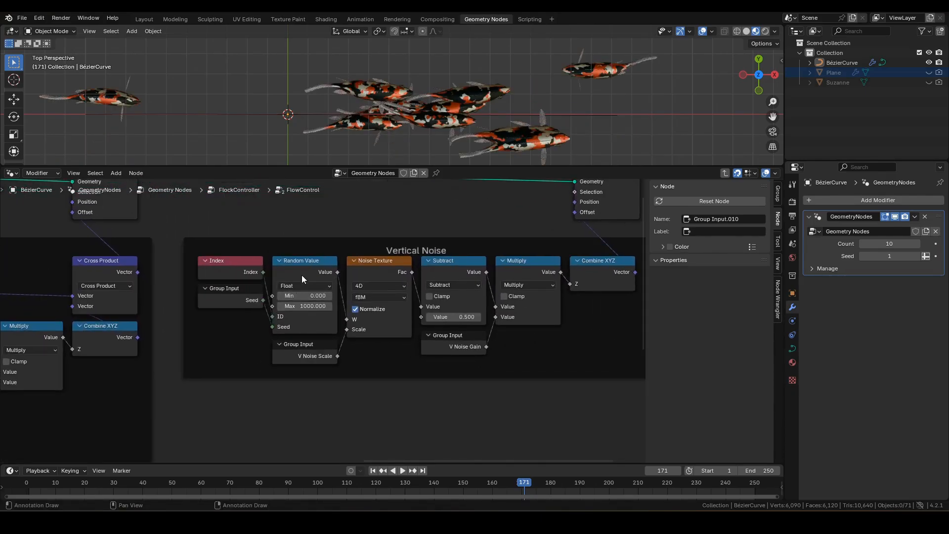
left_click(304, 276)
left_click_drag(239, 300, 197, 406)
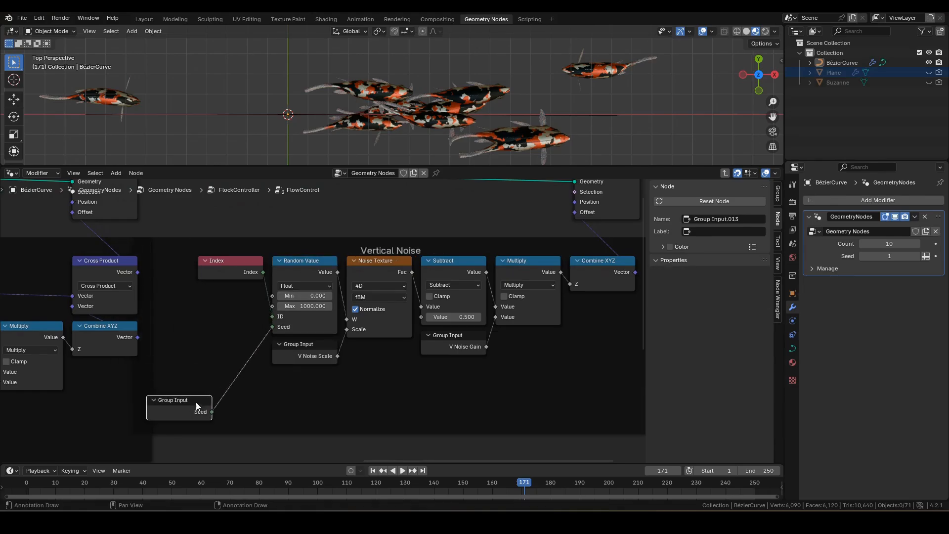
left_click(537, 275)
key("shift+d")
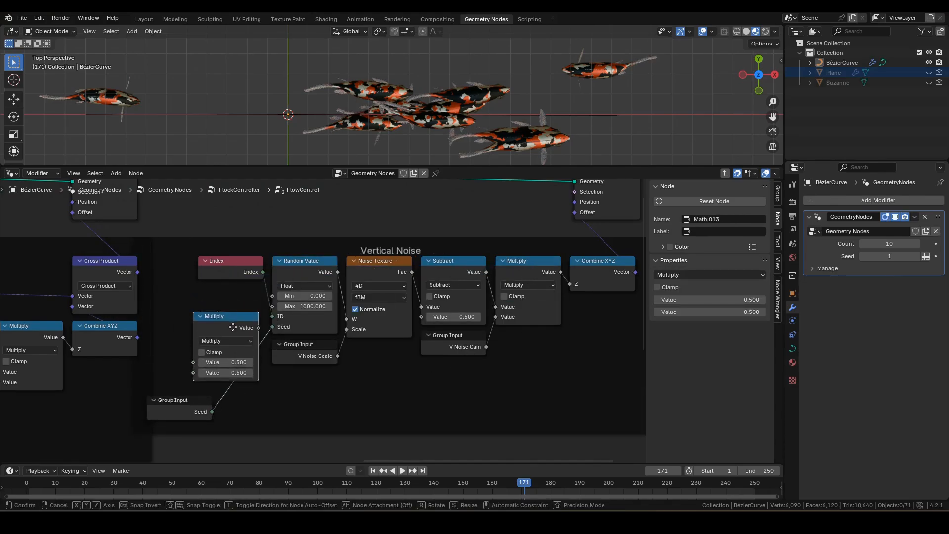
left_click(231, 322)
left_click_drag(232, 323, 232, 294)
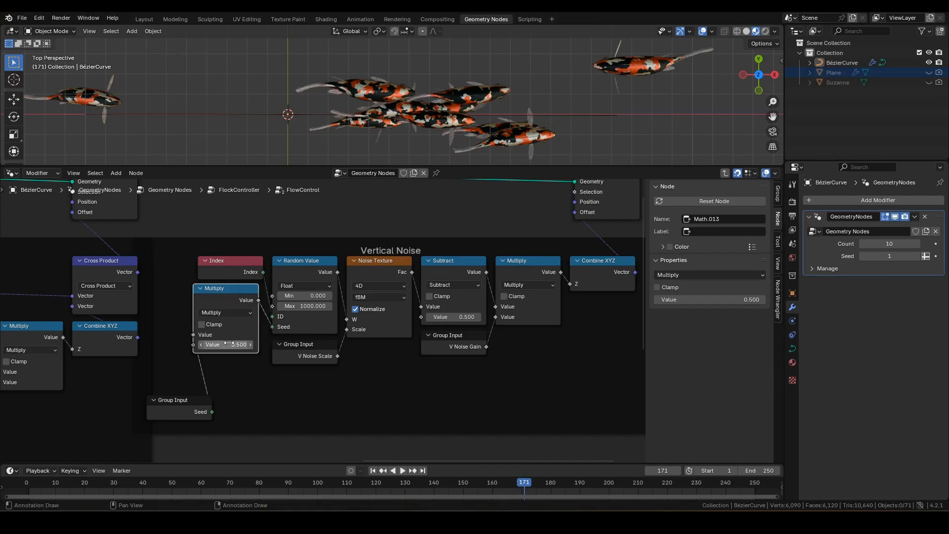
key("Return")
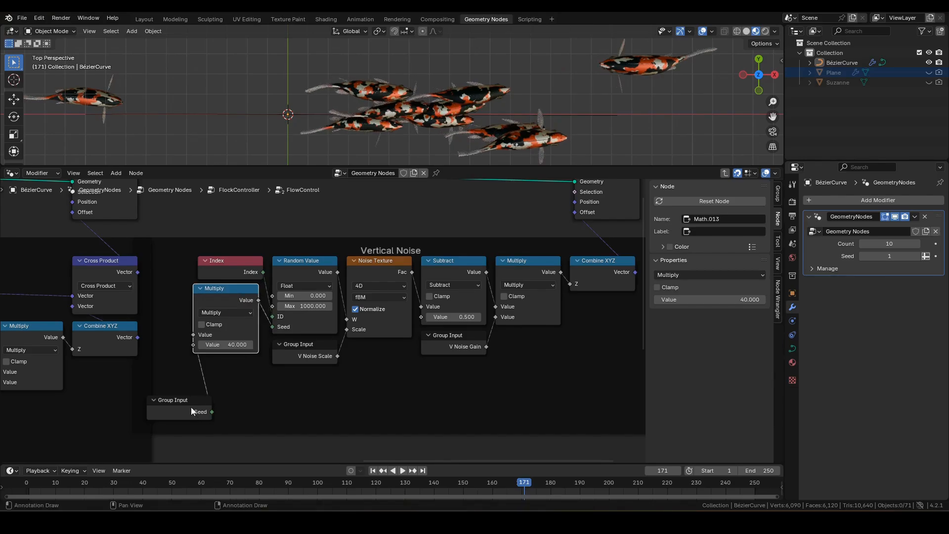
- Arrange the Group Input and Index nodes around the new Multiply, and go back up to the main Geometry Nodes tree
left_click_drag(193, 411, 239, 374)
left_click_drag(226, 266, 221, 265)
scroll(345, 332, "down", 2)
left_click(583, 205)
key("Tab")
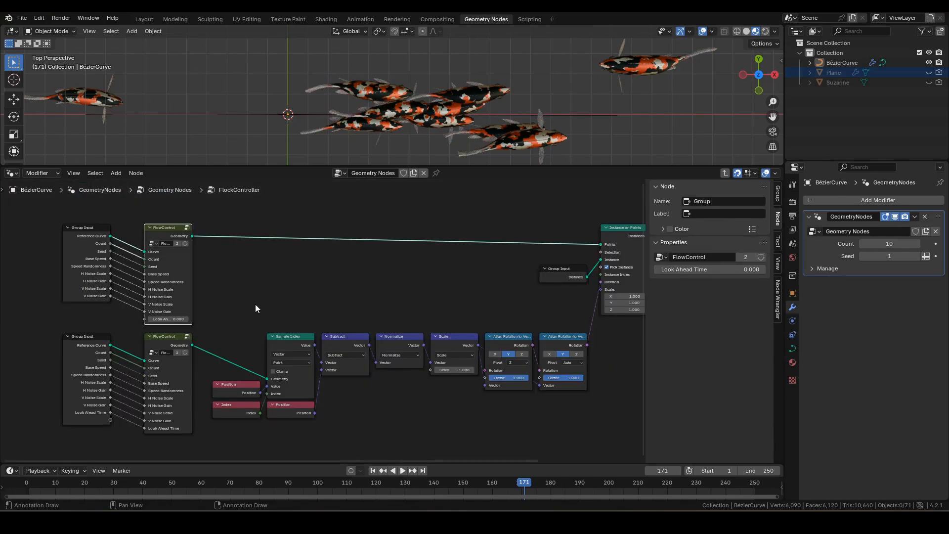
middle_click_drag(257, 305, 354, 291)
left_click(169, 254)
key("Tab")
scroll(349, 345, "up", 5)
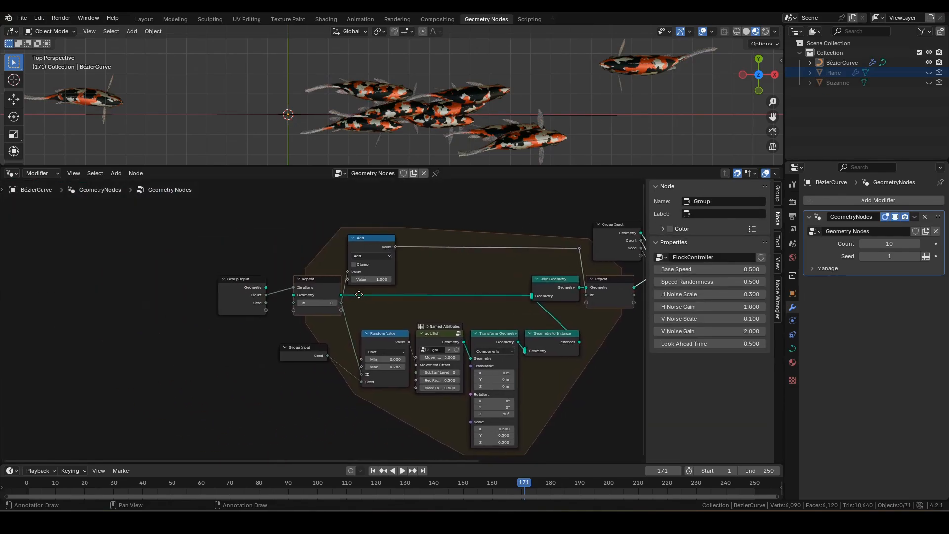
- Insert a Math node set to Multiply with Value 50 between the Group Input's Seed and the goldfish's Random Value
left_click_drag(326, 372, 275, 362)
key("F3")
type("ma")
left_click(297, 416)
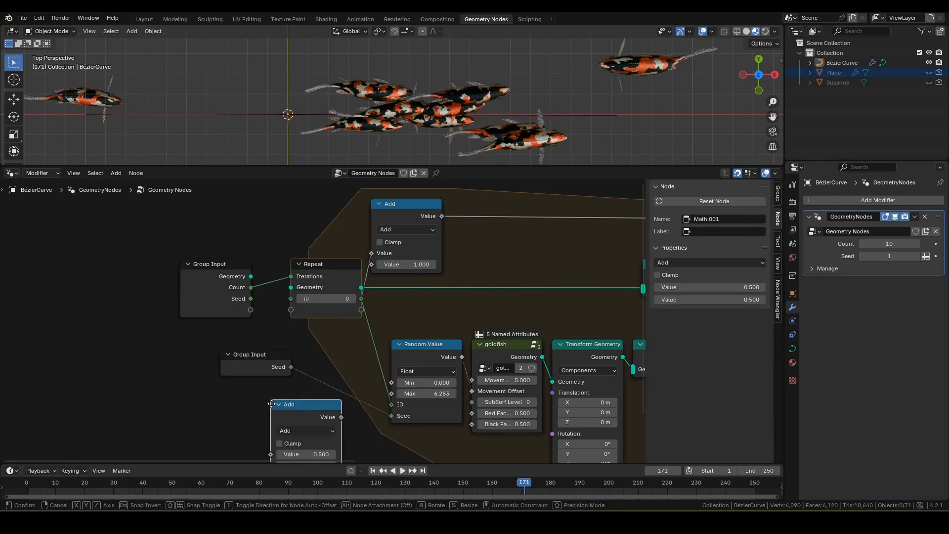
left_click(300, 338)
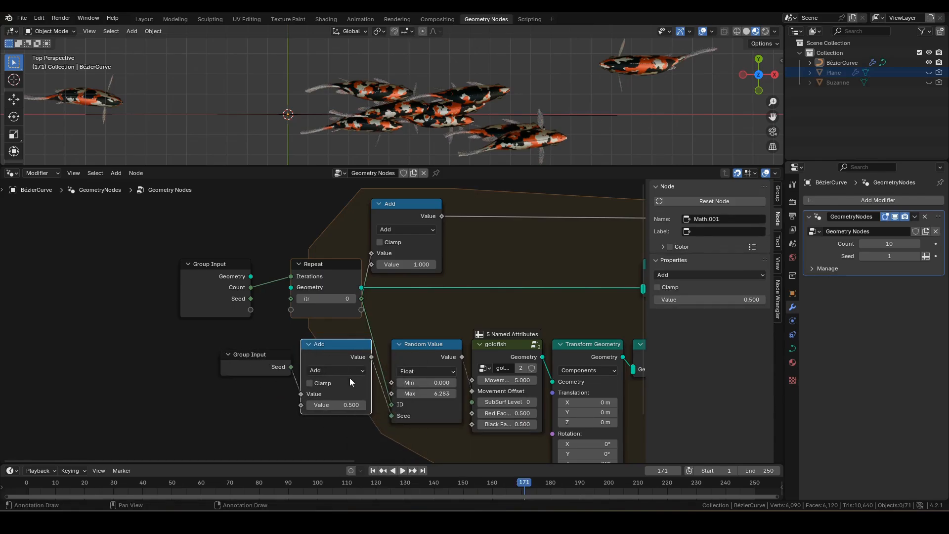
left_click(348, 370)
left_click(331, 267)
left_click(338, 405)
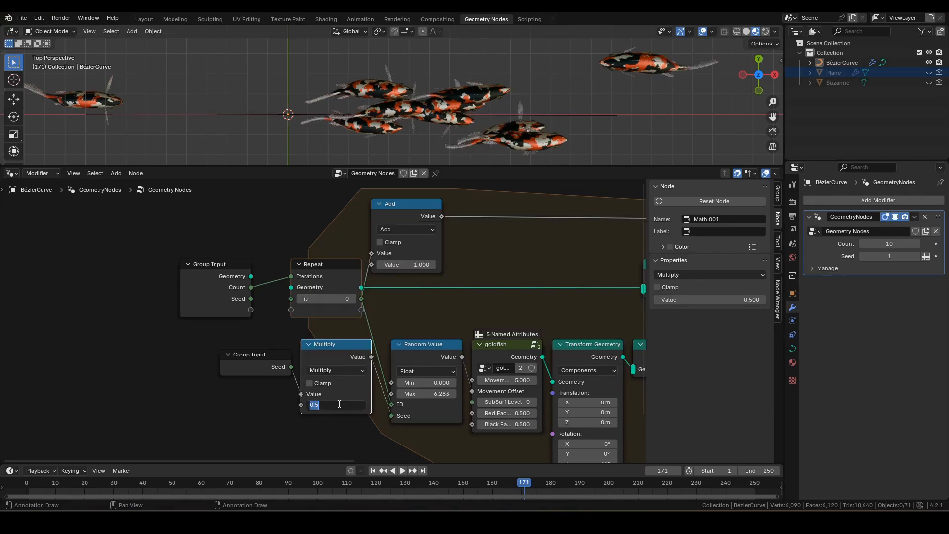
type("50")
key("Return")
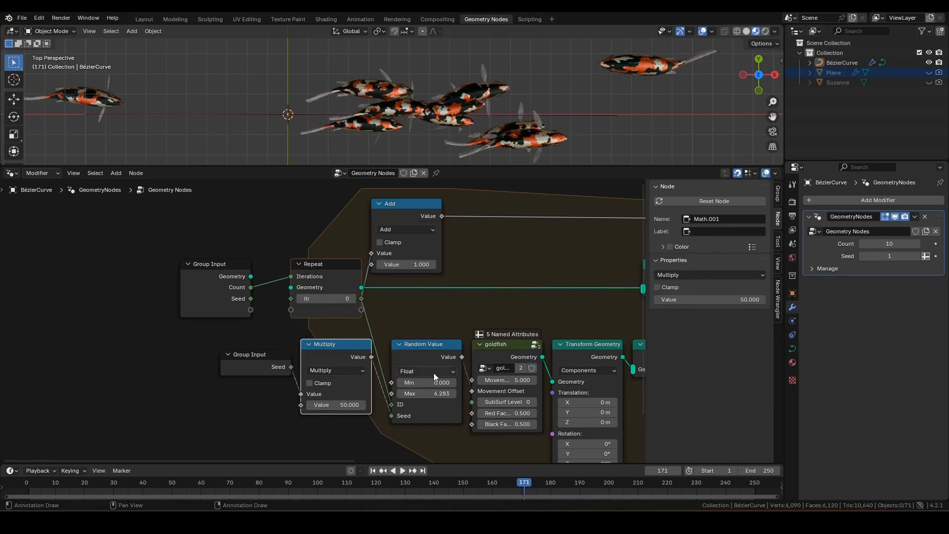
- Play the animation from the start to check the flock's movement along the curve
middle_click_drag(497, 308, 404, 307)
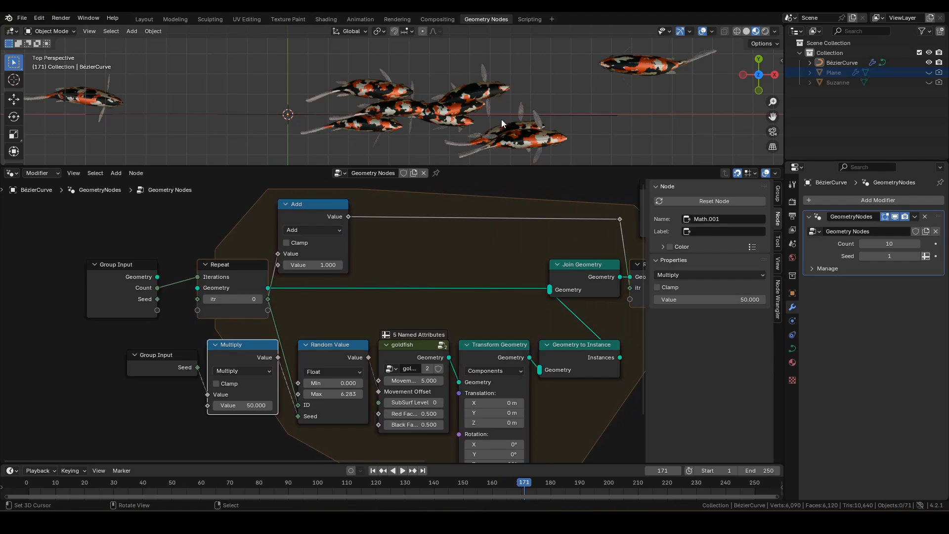
key("shift+Left")
key("space")
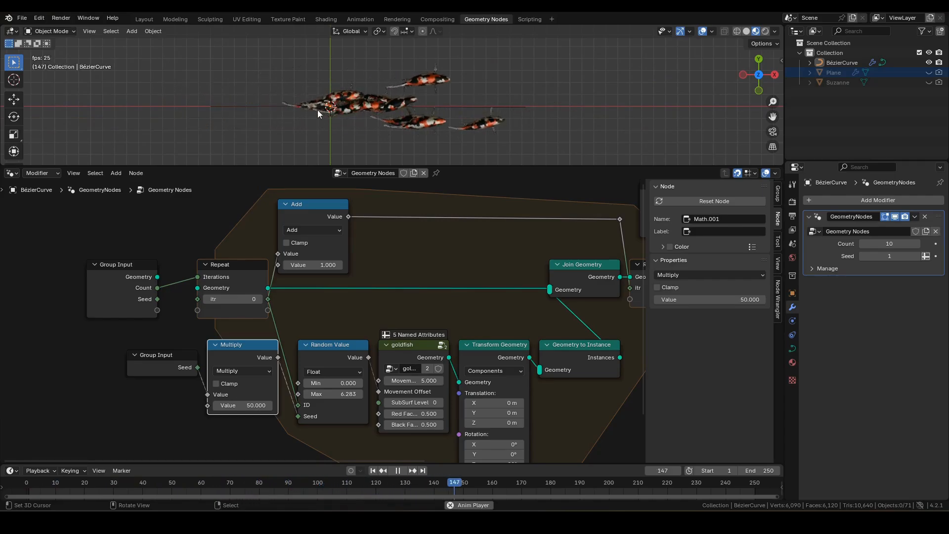
scroll(346, 113, "up", 2)
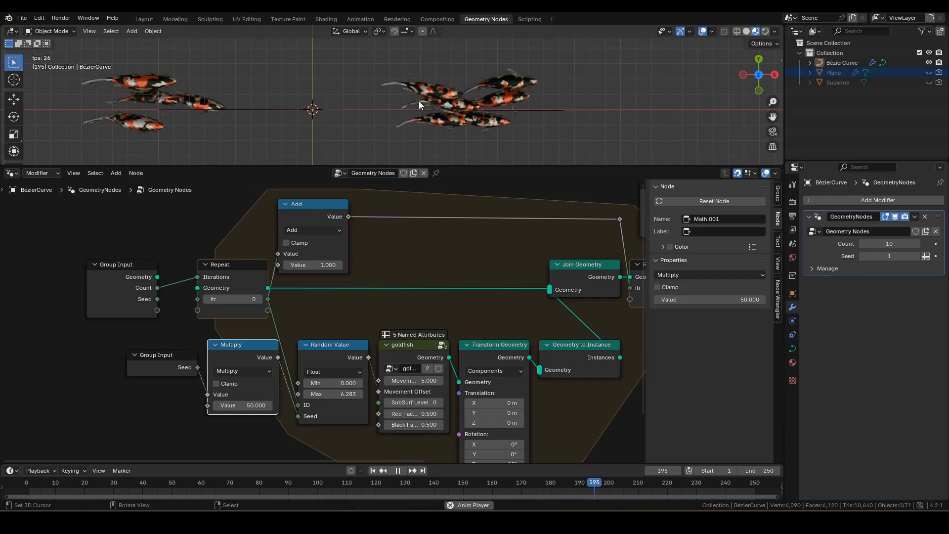
key("space")
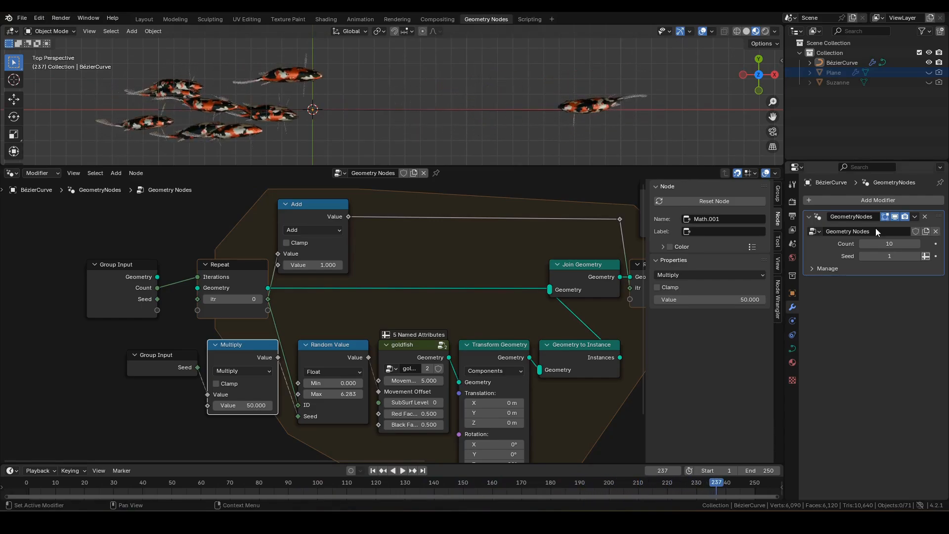
- Compare the flock's playback with the modifier's Seed at 0 and again at 1
left_click(864, 257)
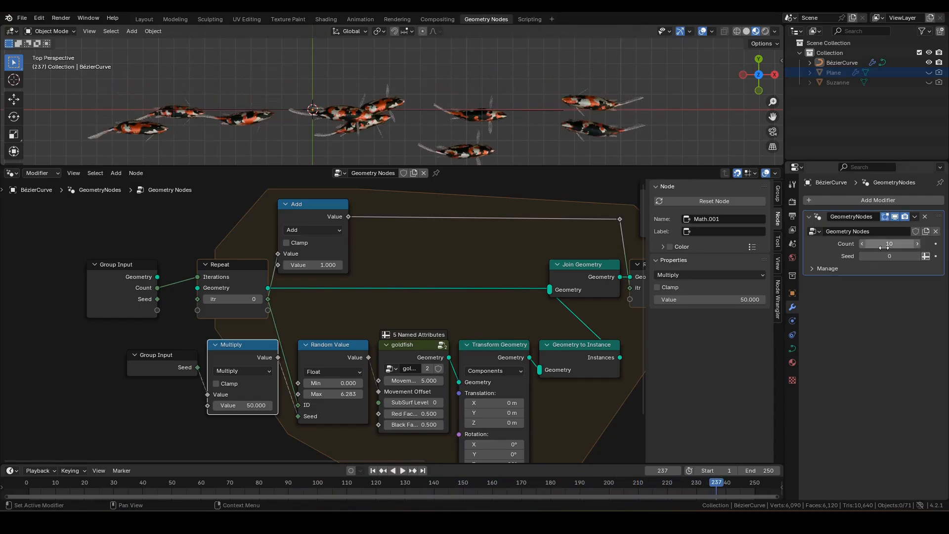
key("space")
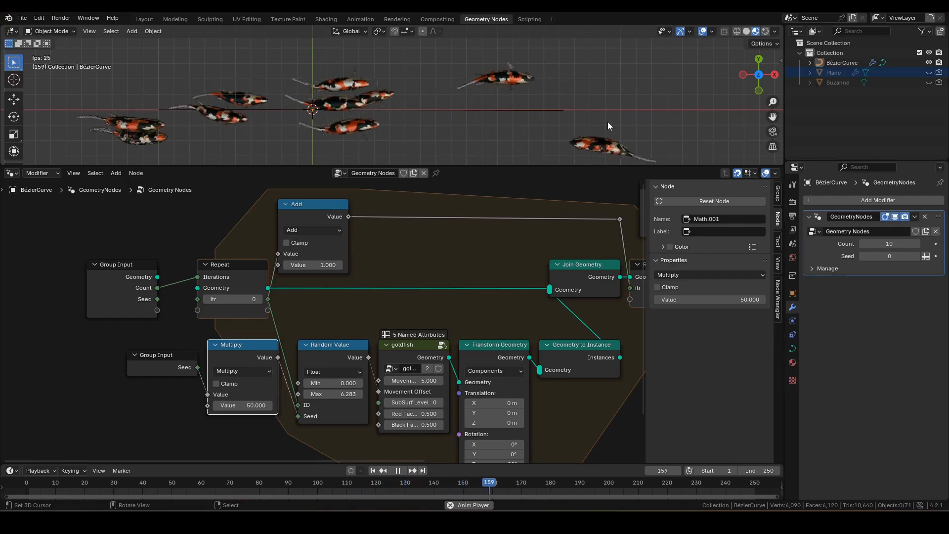
key("space")
left_click(919, 256)
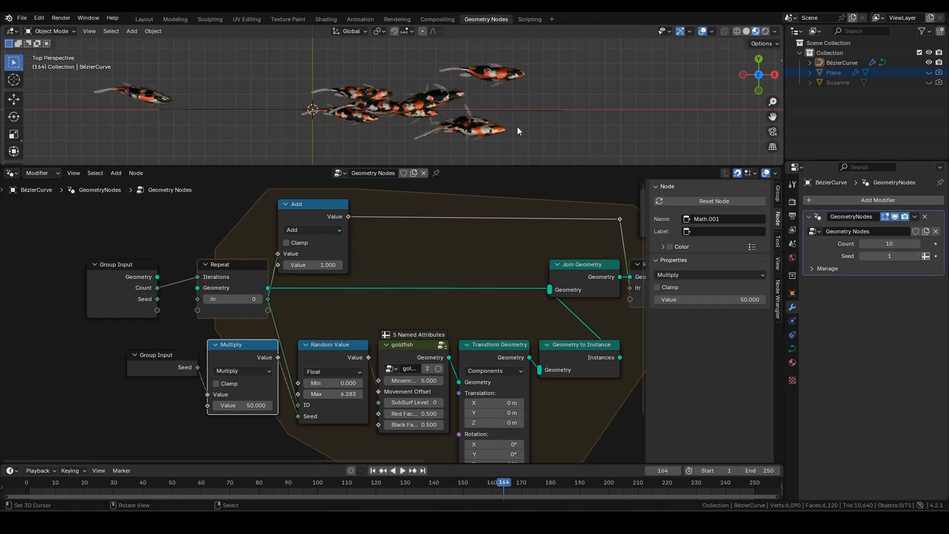
key("space")
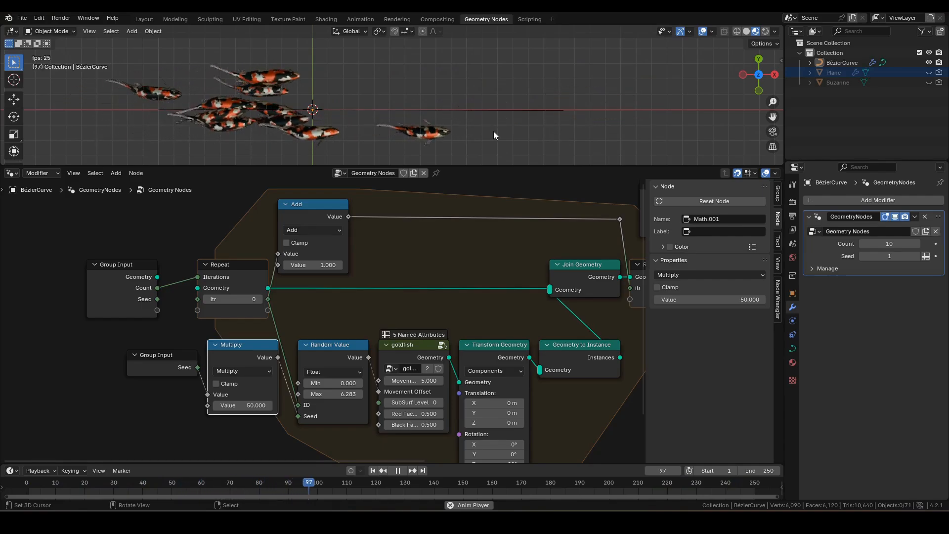
key("space")
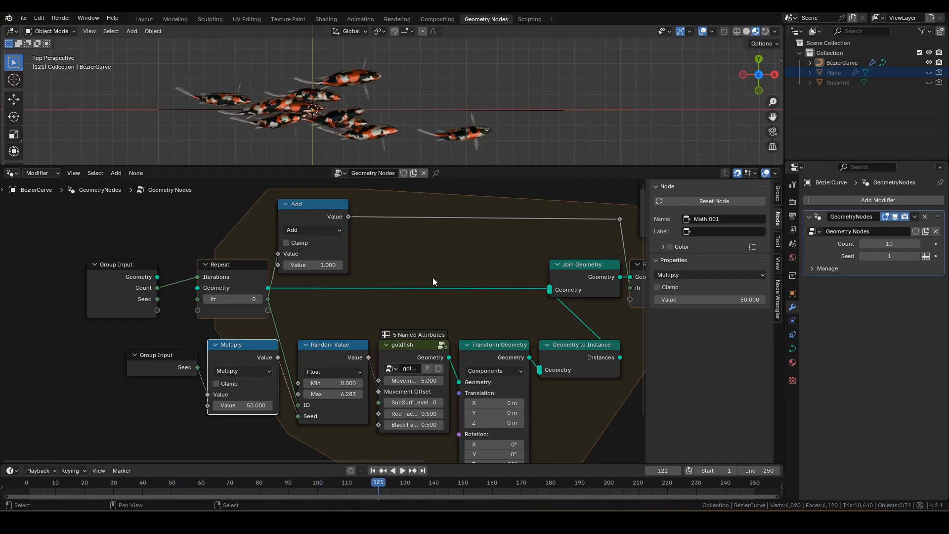
- Hide the unused sockets of the Group Input that feeds the Repeat zone's Iterations
middle_click_drag(420, 283, 387, 277)
left_click(115, 269)
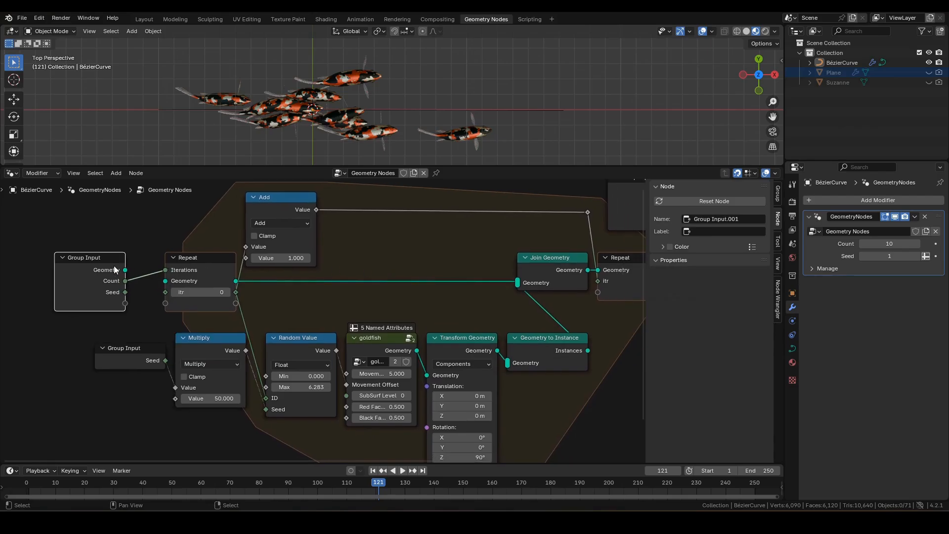
key("ctrl+h")
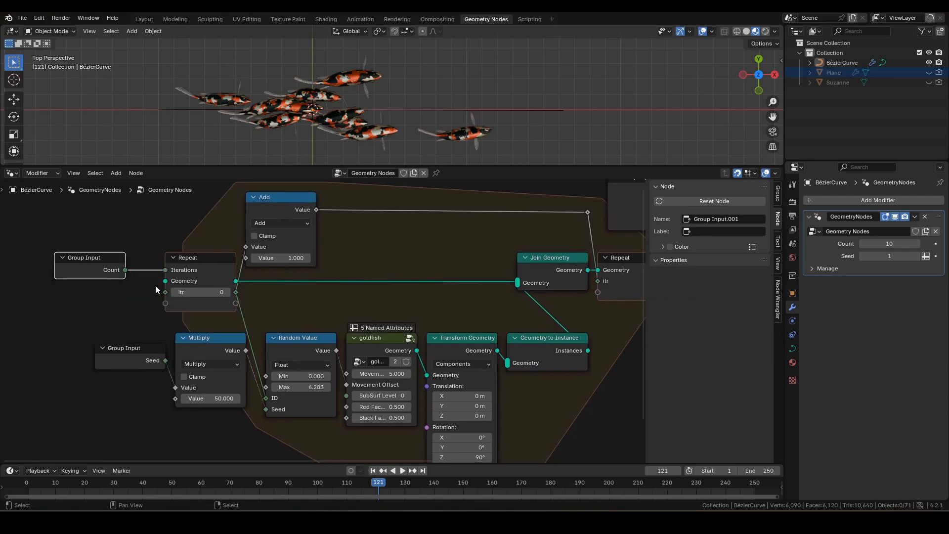
- Move the Multiply and Random Value pair beside the goldfish node down, and place a duplicate of the pair directly above it
middle_click_drag(155, 286, 87, 287)
scroll(301, 283, "down", 2)
middle_click_drag(311, 288, 354, 262)
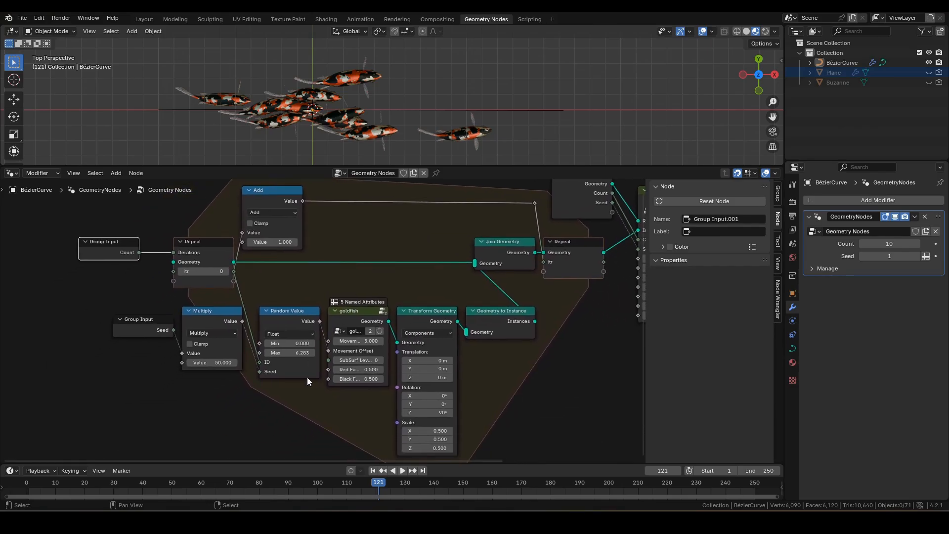
left_click_drag(301, 396, 208, 380)
middle_click_drag(208, 381, 323, 327)
scroll(324, 329, "up", 2)
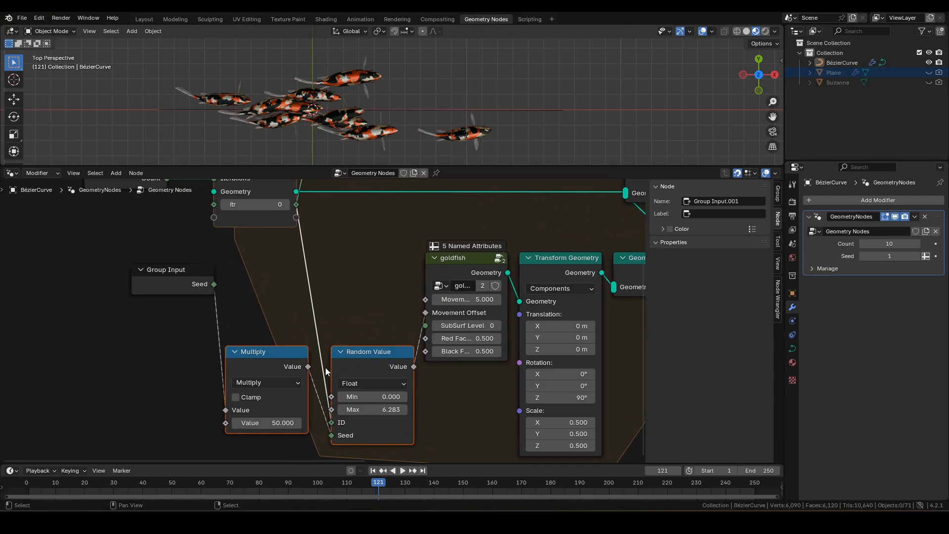
key("shift+d")
key("y")
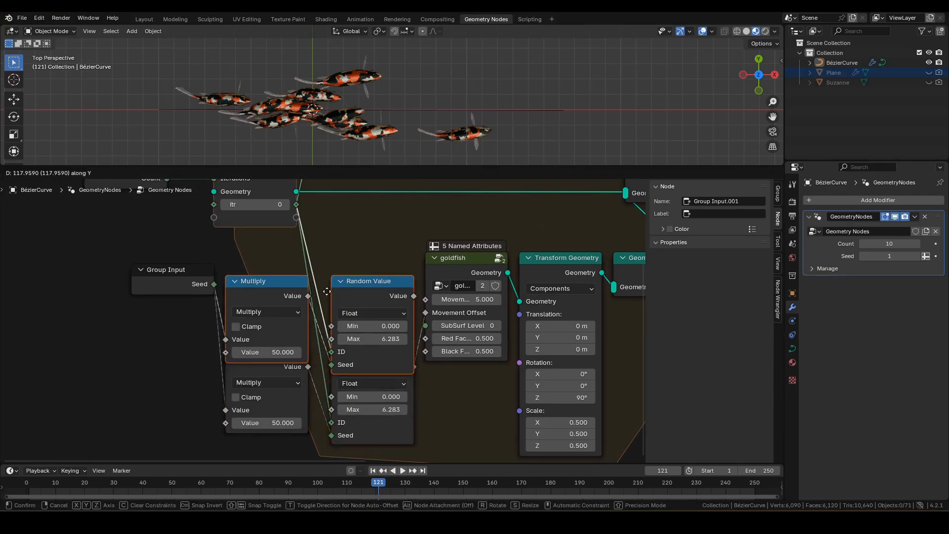
left_click(327, 258)
- Set the upper Random Value to Min 4 and Max 6 and its Multiply to 60, and connect it to the goldfish's Movement Speed
left_click(383, 289)
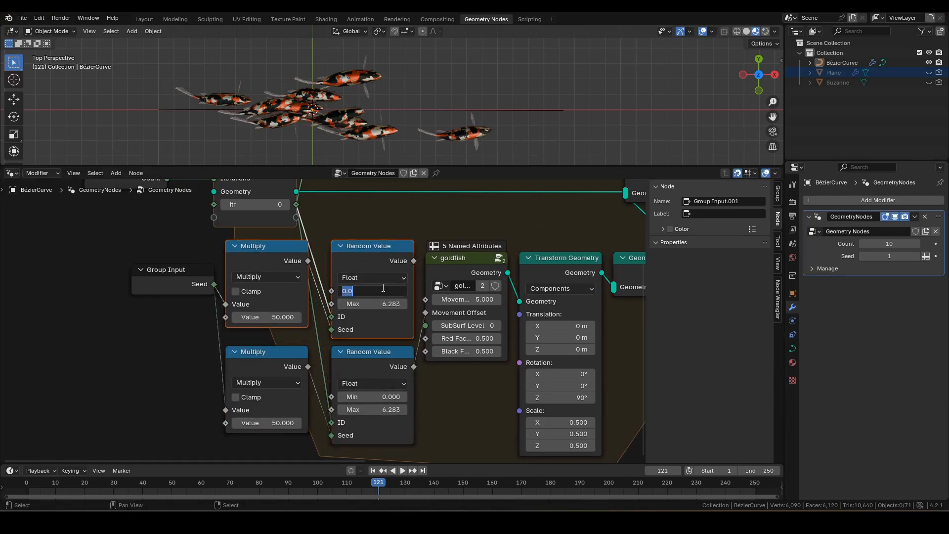
type("4")
key("Tab")
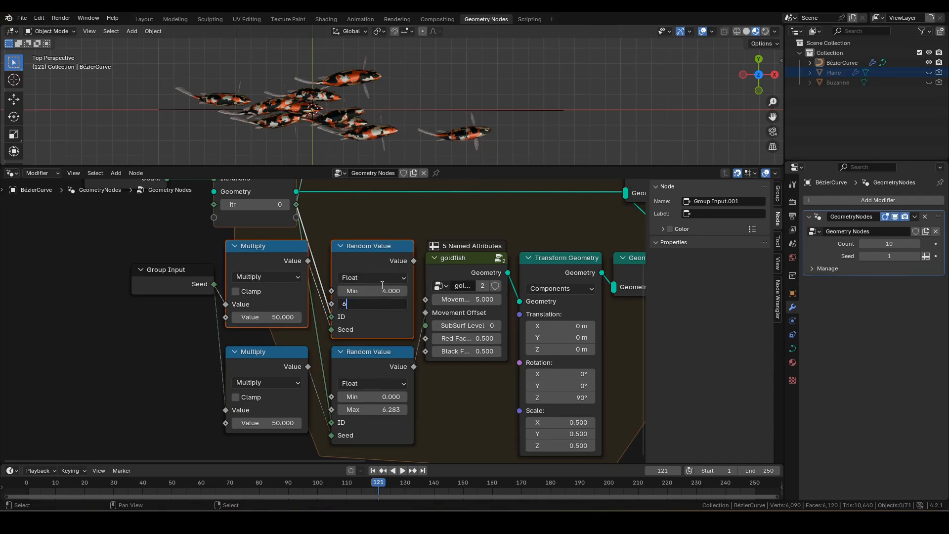
key("Return")
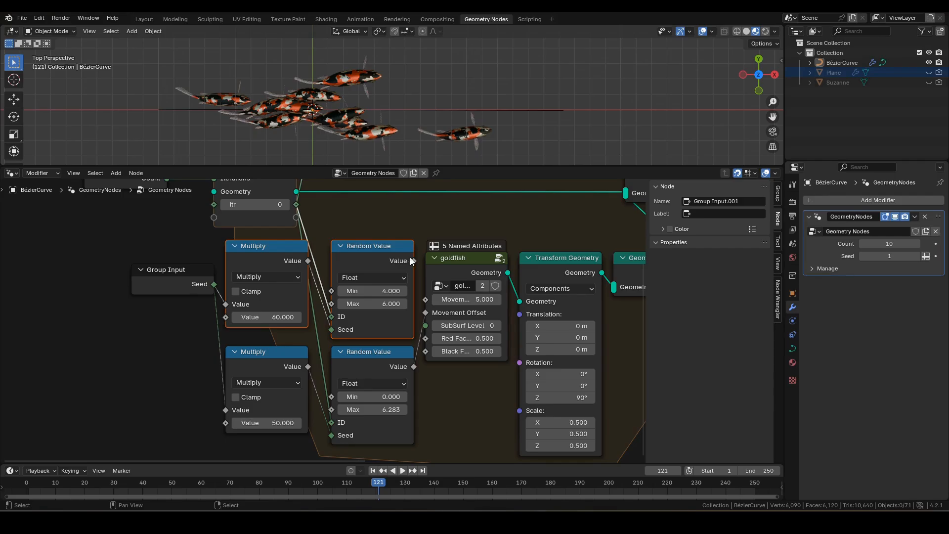
left_click_drag(434, 294, 425, 300)
- Duplicate the lower Multiply and Random Value pair straight down below the original
middle_click_drag(459, 370, 497, 291)
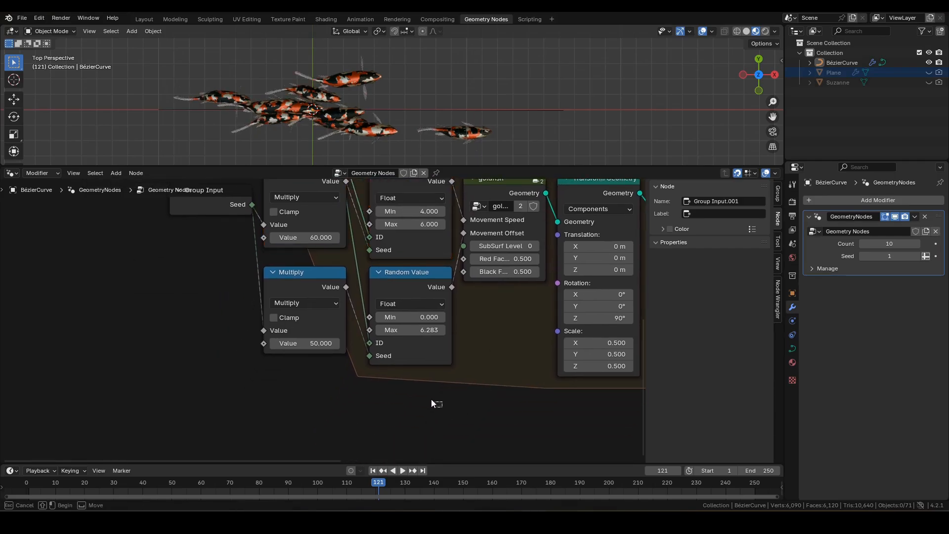
left_click_drag(431, 399, 286, 294)
key("shift+d")
key("y")
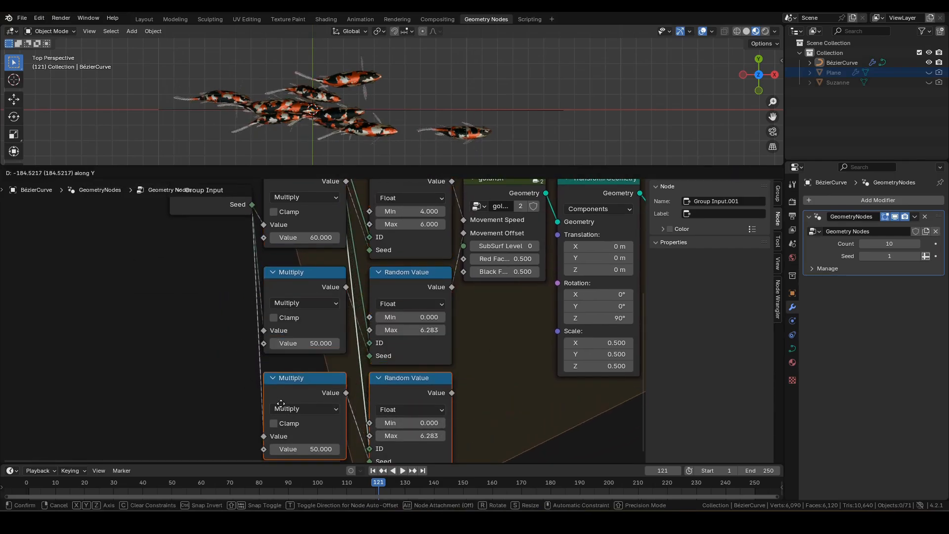
left_click(282, 397)
- Set the new Random Value's Max to 1 and its Multiply to 70, and connect it to the goldfish's red factor input
scroll(425, 376, "down", 3, "shift")
double_click(425, 377)
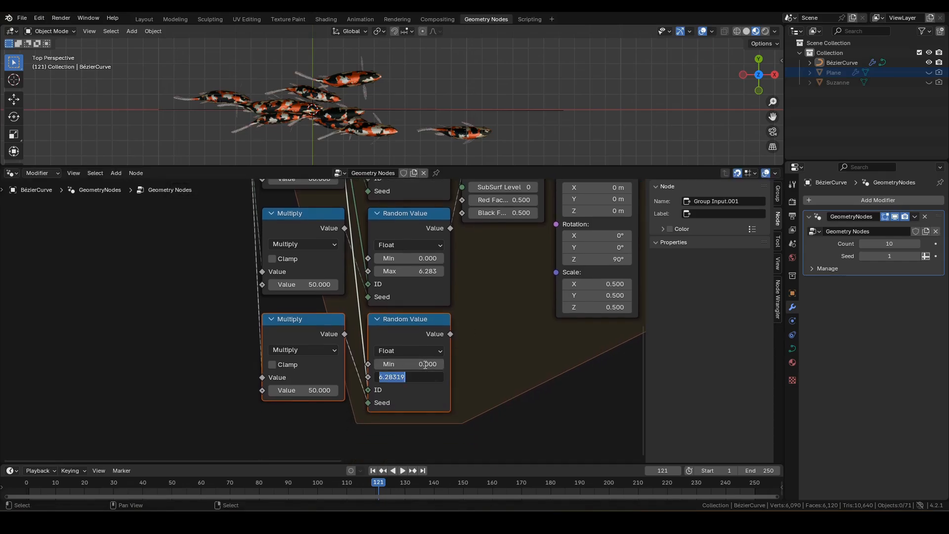
key("Return")
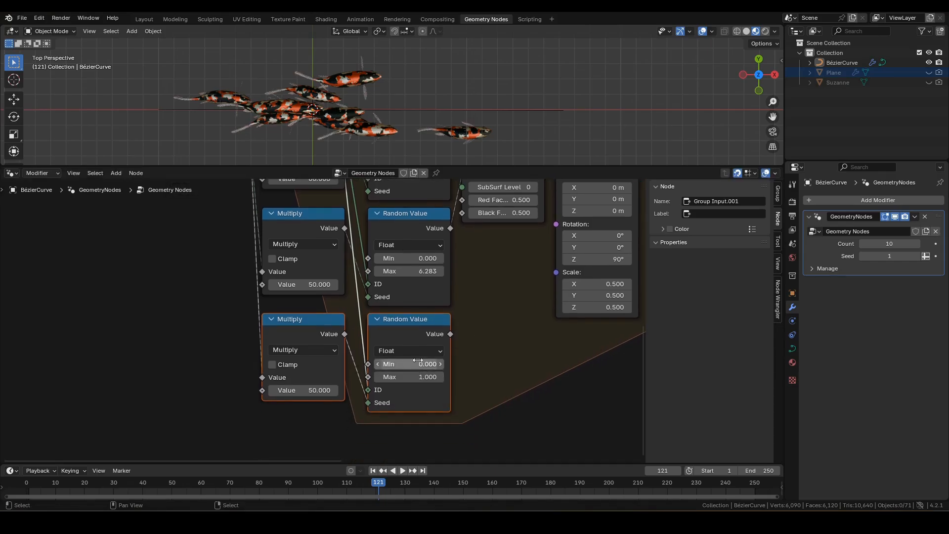
left_click(319, 389)
middle_click_drag(495, 260, 473, 324)
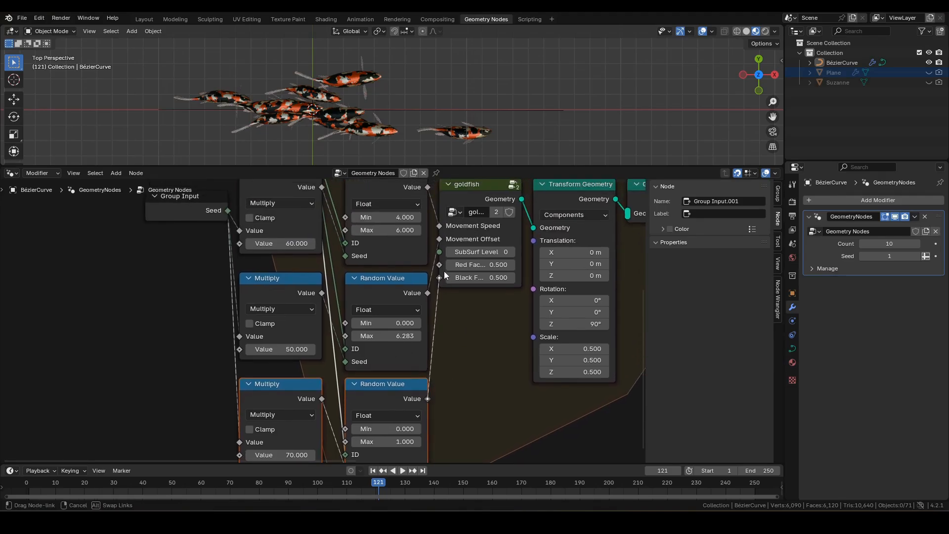
- Duplicate the lowest Multiply and Random Value pair straight down below the original
middle_click_drag(441, 354, 462, 289)
left_click_drag(461, 285, 227, 370)
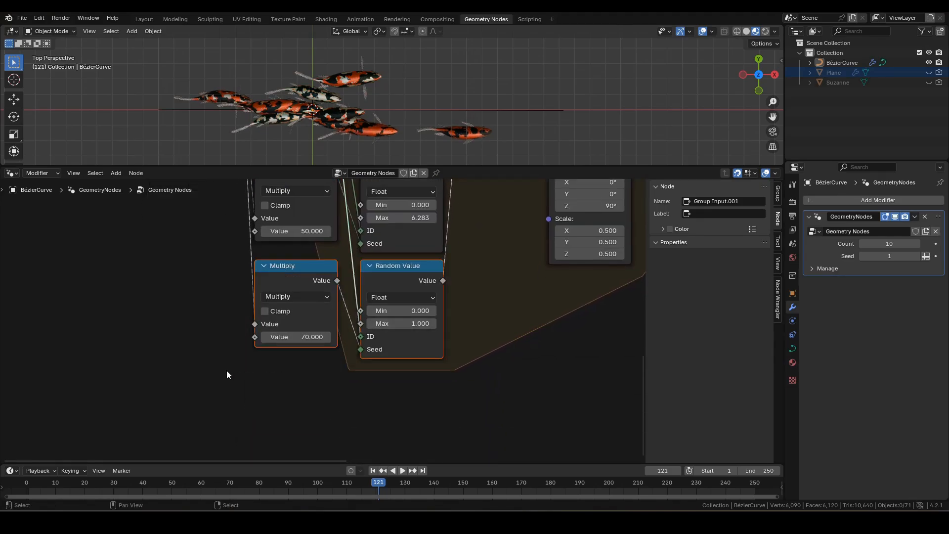
key("shift+d")
key("y")
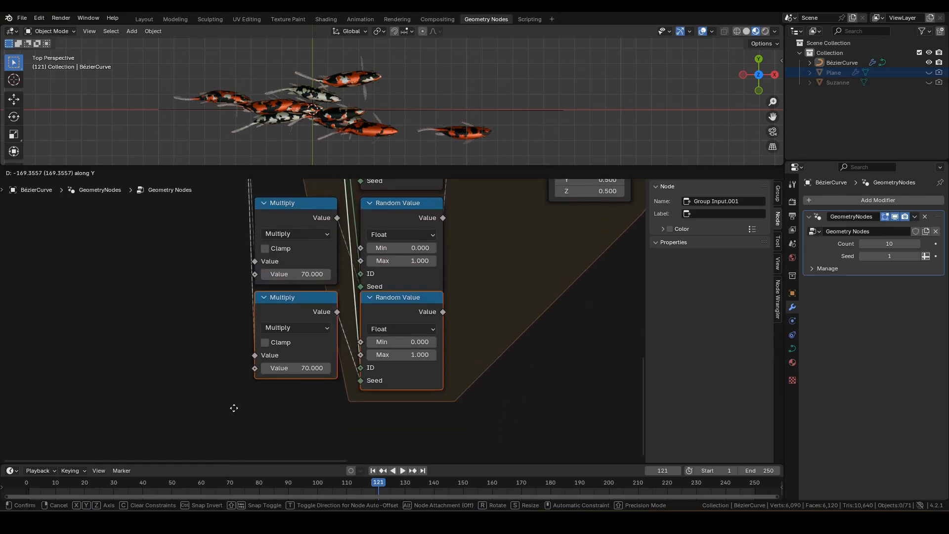
left_click(233, 419)
- Set the new Multiply's value to 80 and connect its Random Value to the goldfish's Black Factor
double_click(301, 380)
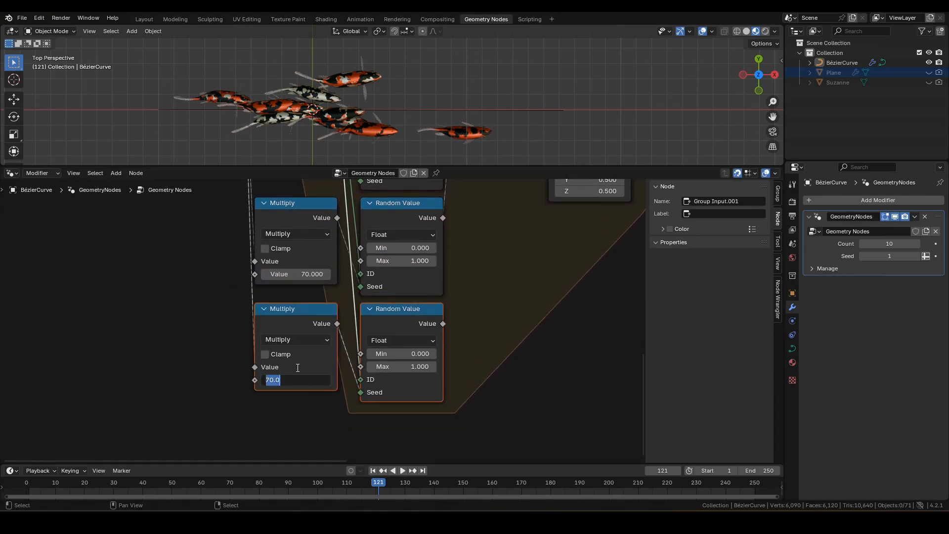
scroll(409, 277, "down", 2)
middle_click_drag(411, 279, 404, 348)
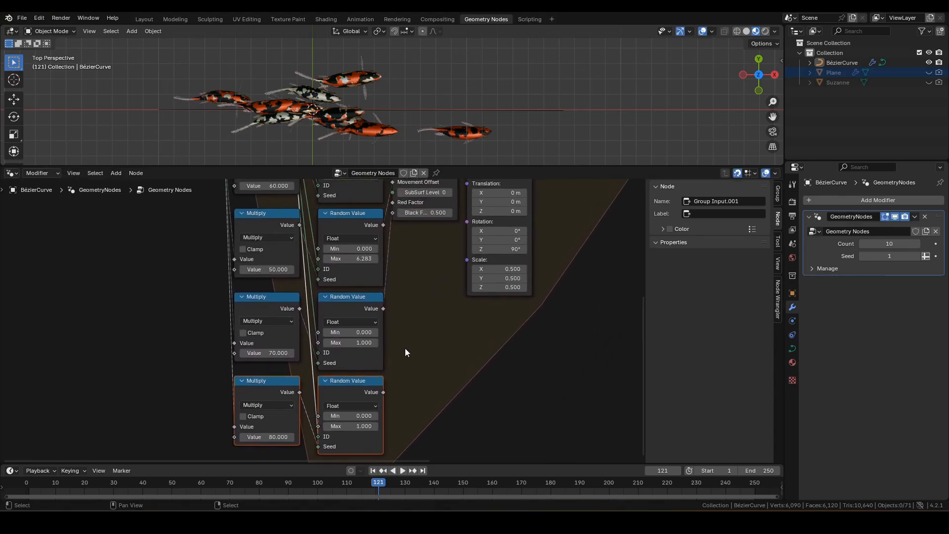
left_click_drag(383, 393, 393, 213)
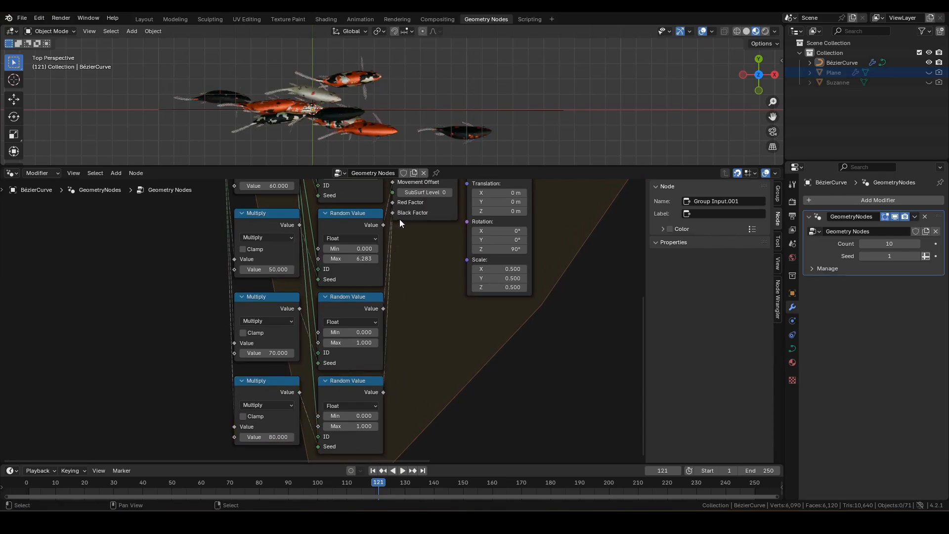
middle_click_drag(391, 114, 431, 110, "shift")
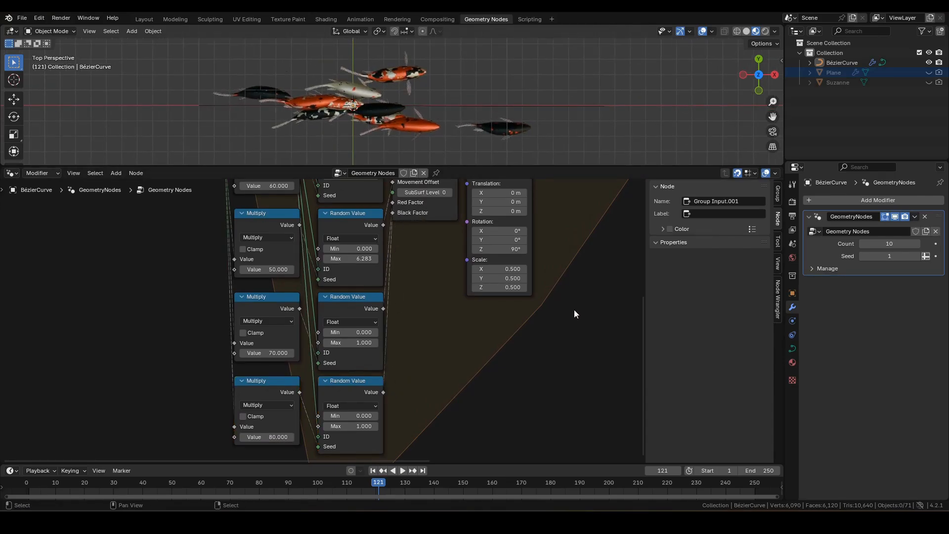
- Inside the FlockController group, add a vector Random Value node that drives the Scale of Instance on Points
middle_click_drag(574, 314, 366, 373)
left_click(256, 295)
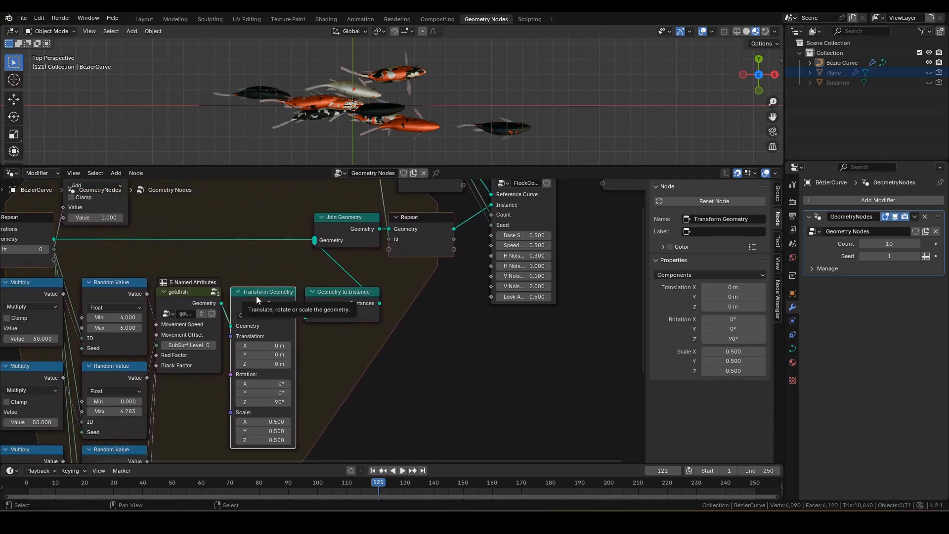
middle_click_drag(256, 296, 211, 365)
left_click(482, 232)
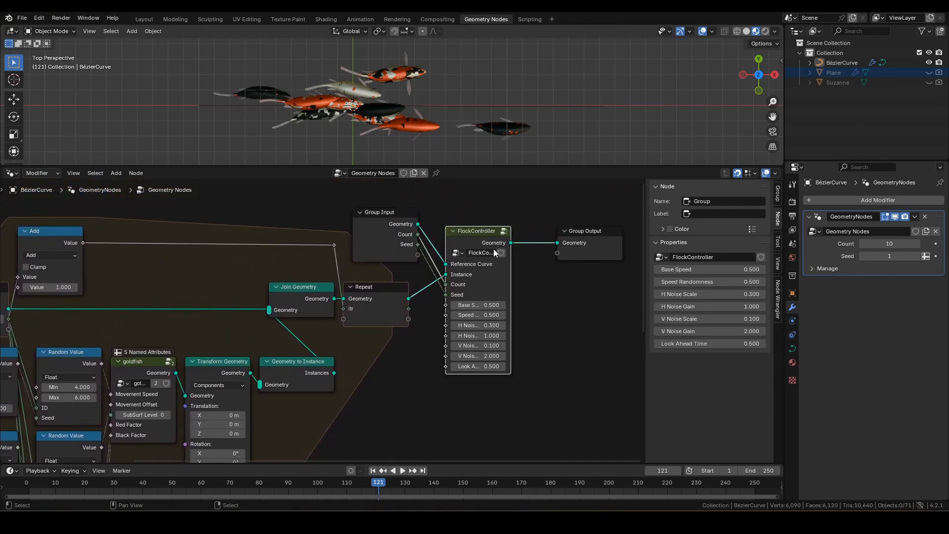
key("Tab")
middle_click_drag(529, 305, 81, 331)
scroll(402, 375, "up", 2)
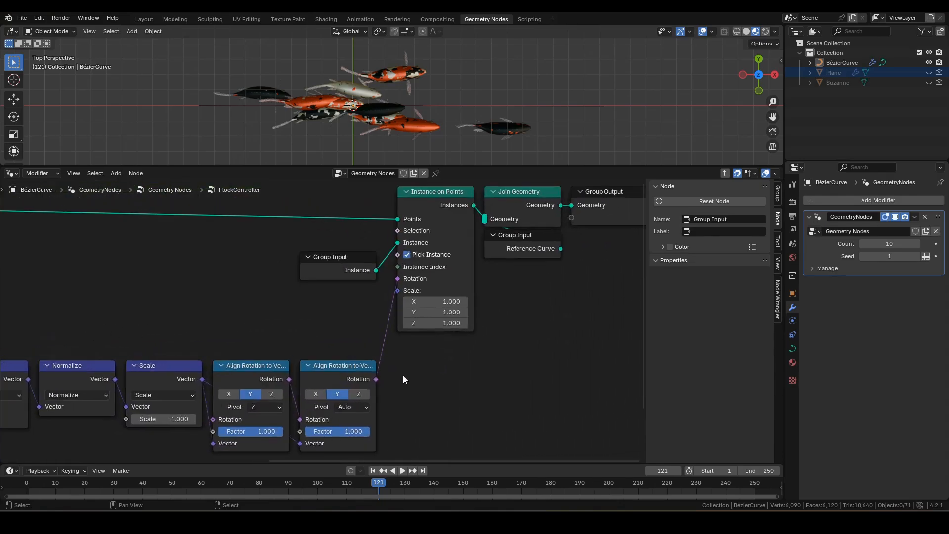
left_click_drag(397, 291, 446, 375)
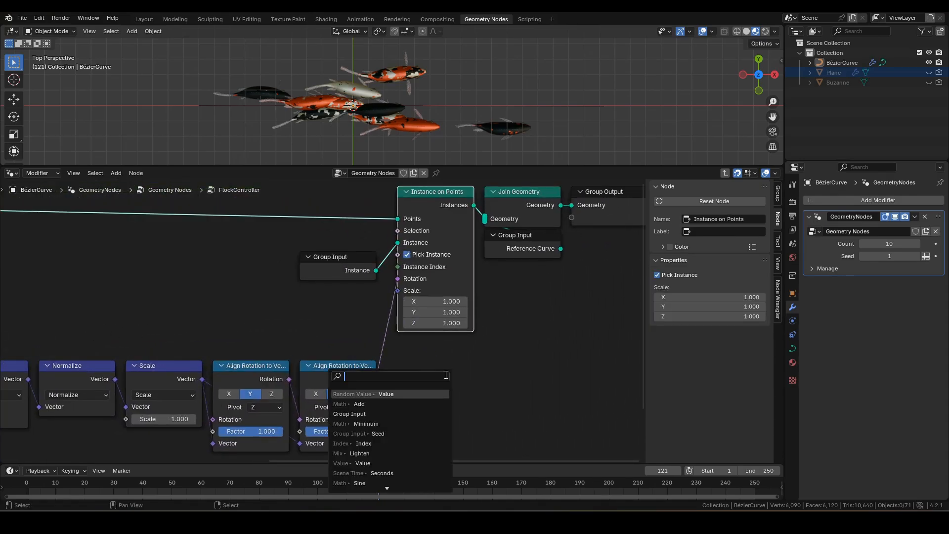
type("rand")
key("Return")
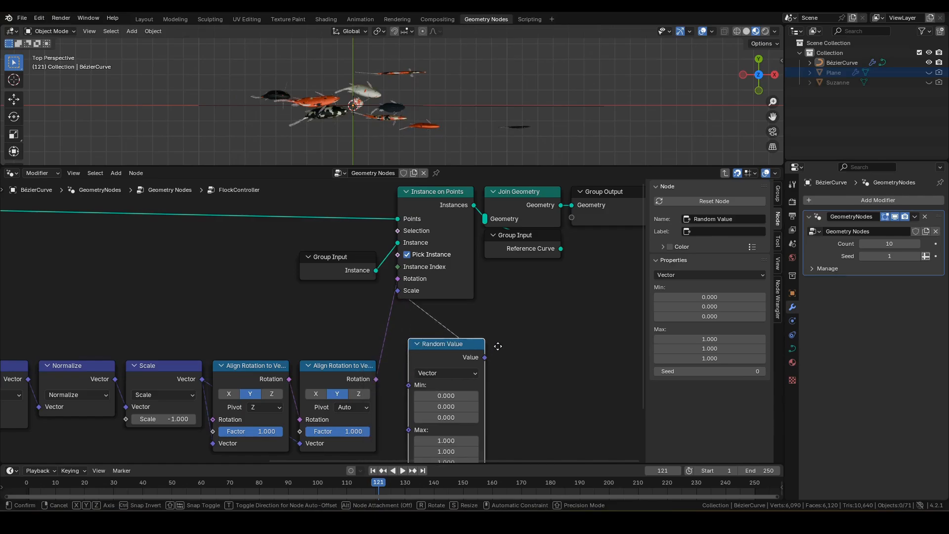
left_click(583, 343)
- Set the scale Random Value's Min to 0.8 and its Max to 1.2 on all three axes
middle_click_drag(542, 322, 540, 239)
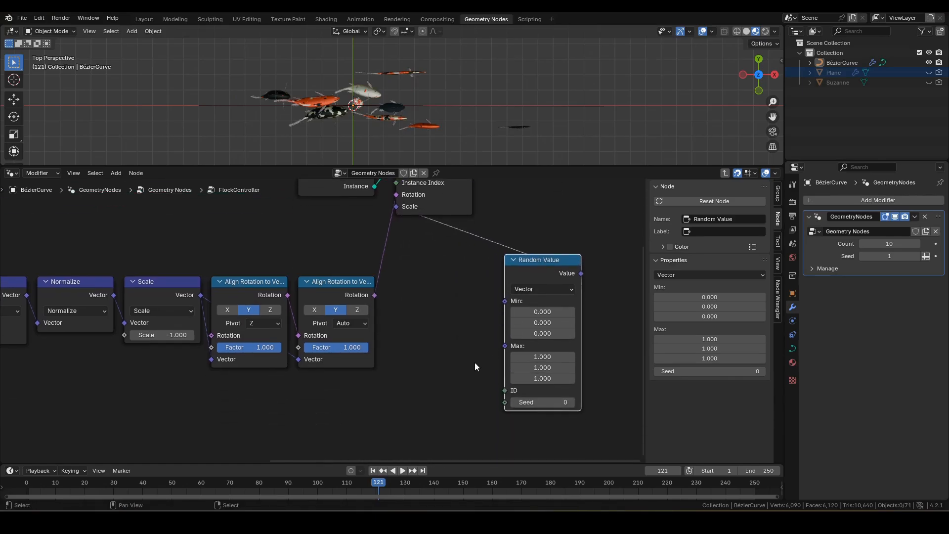
scroll(475, 363, "up", 1)
left_click(566, 311)
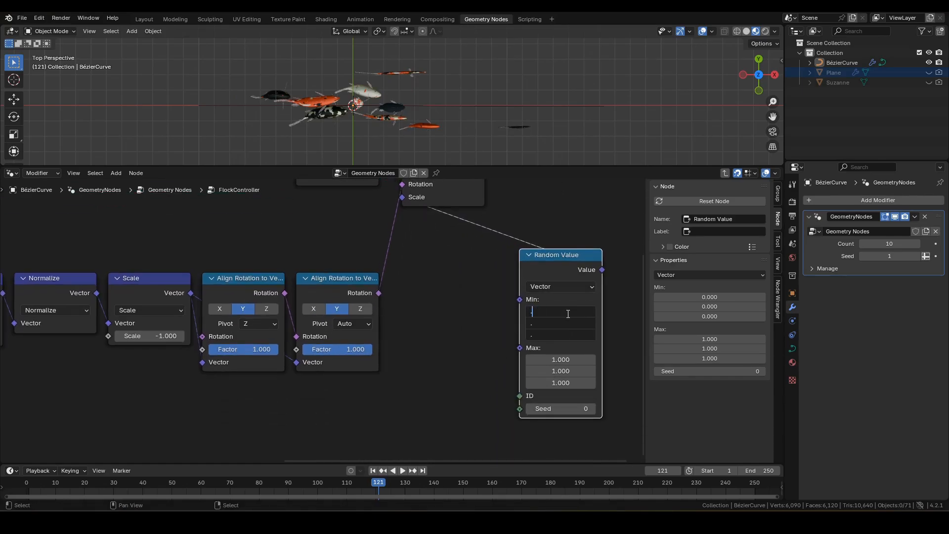
type("0.8")
key("Tab")
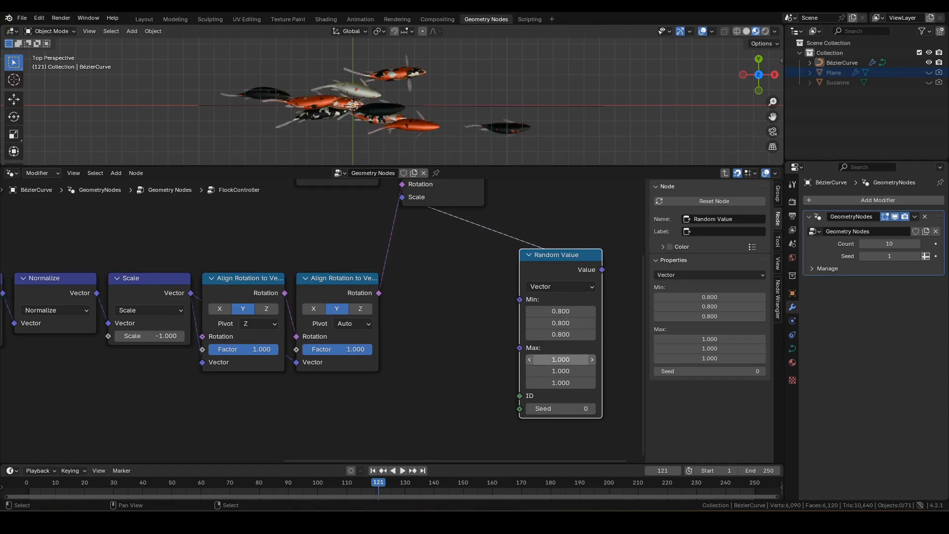
left_click(560, 360)
type("1.2")
key("Return")
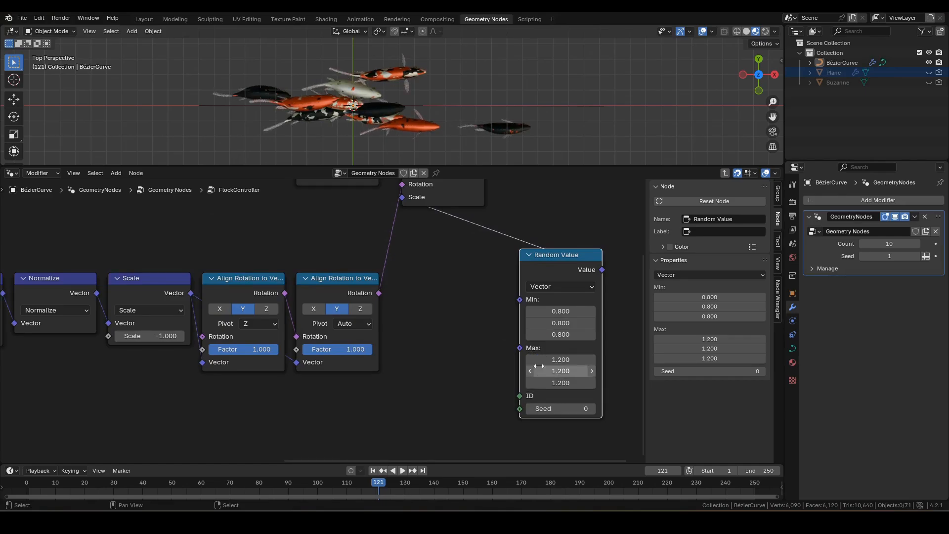
- Feed the scale Random Value's ID from a new Index node and its Seed from a new Group Input Seed node
left_click_drag(519, 397, 485, 378)
type("ind")
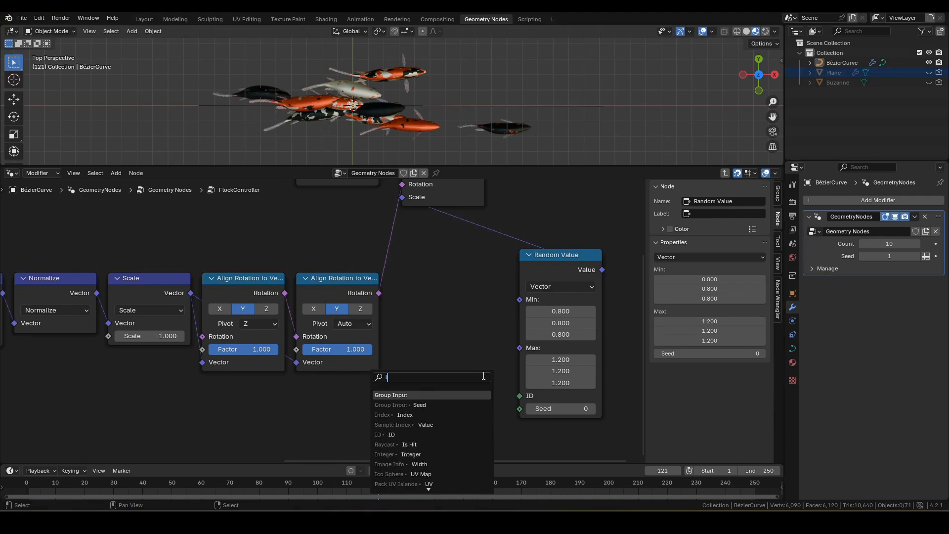
key("Return")
left_click(506, 348)
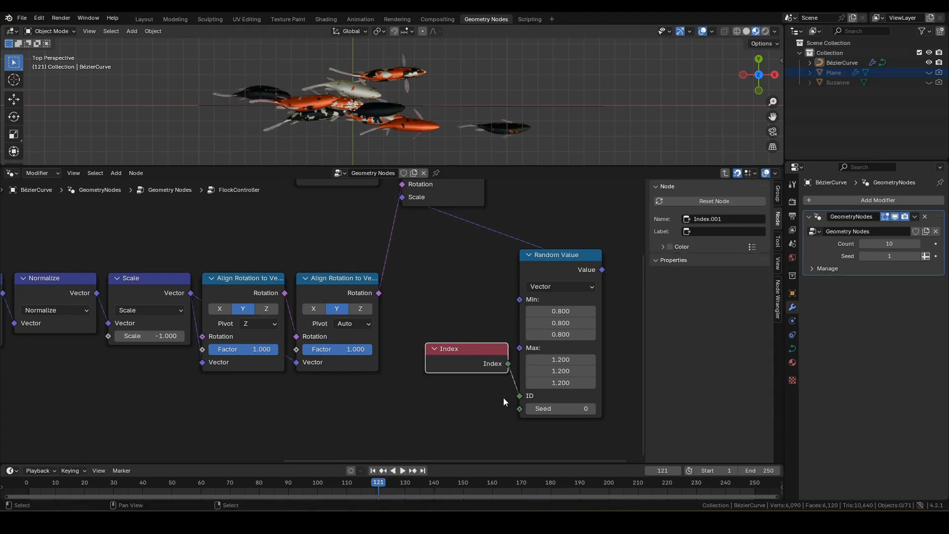
middle_click_drag(503, 397, 530, 364)
left_click_drag(548, 376, 407, 402)
type("seed")
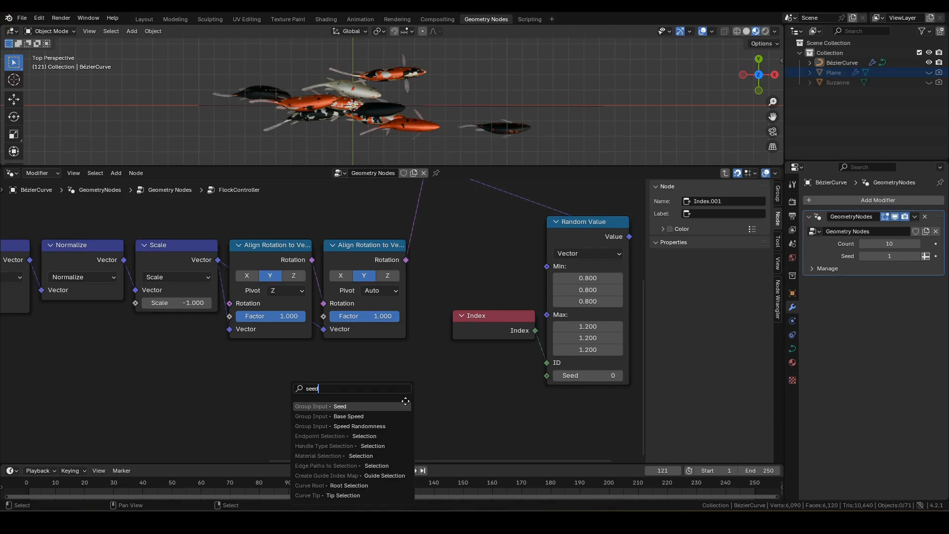
key("Return")
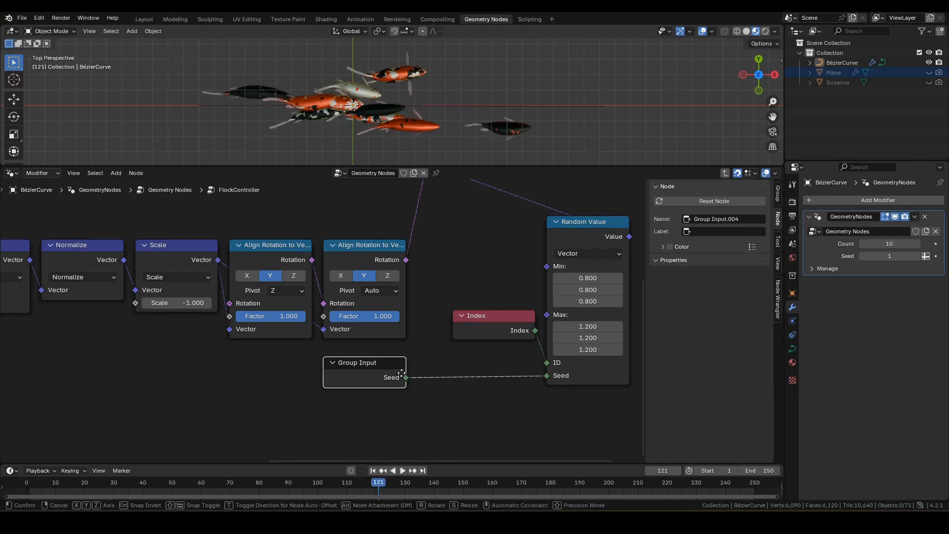
left_click(404, 367)
- Insert a Math node set to Multiply by 90 between the group's Seed input and the scale Random Value
key("F3")
type("math")
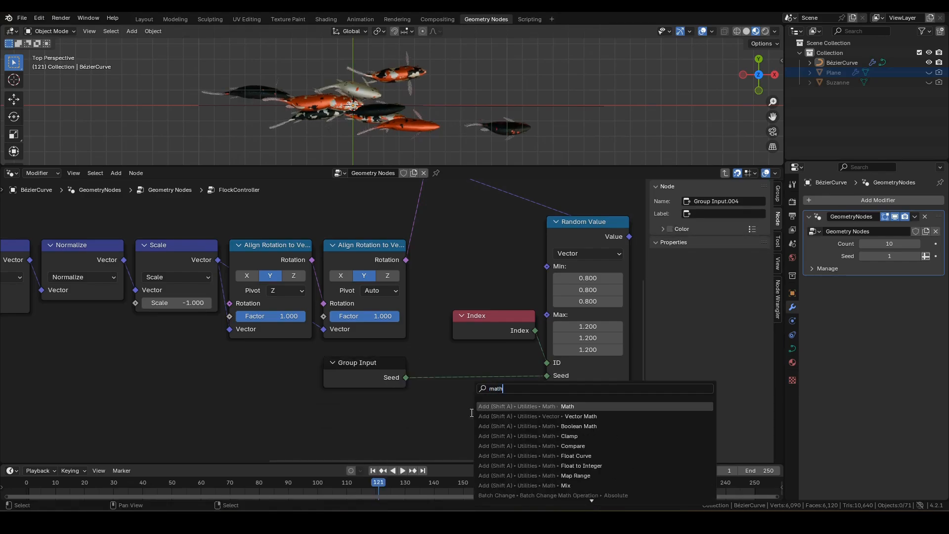
key("Return")
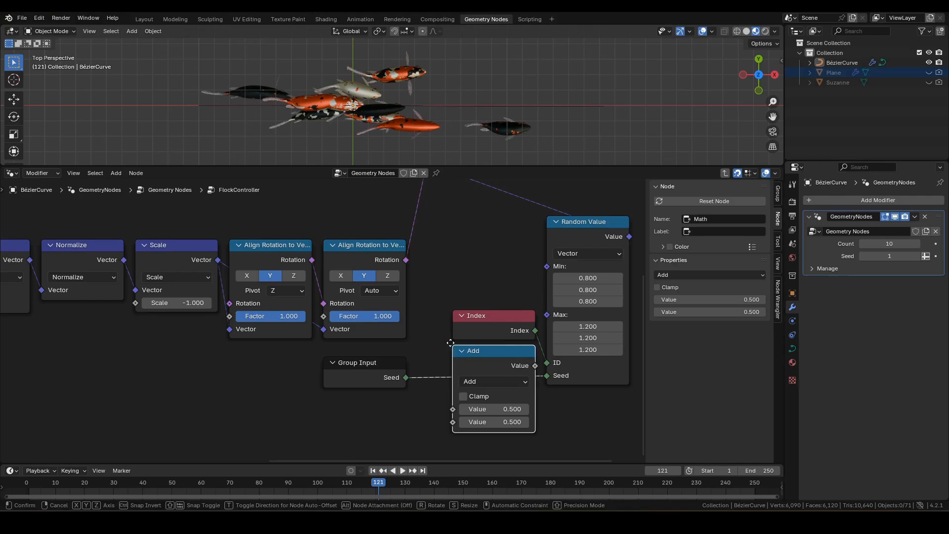
left_click(447, 343)
left_click(489, 381)
key("Down")
key("Down")
key("Return")
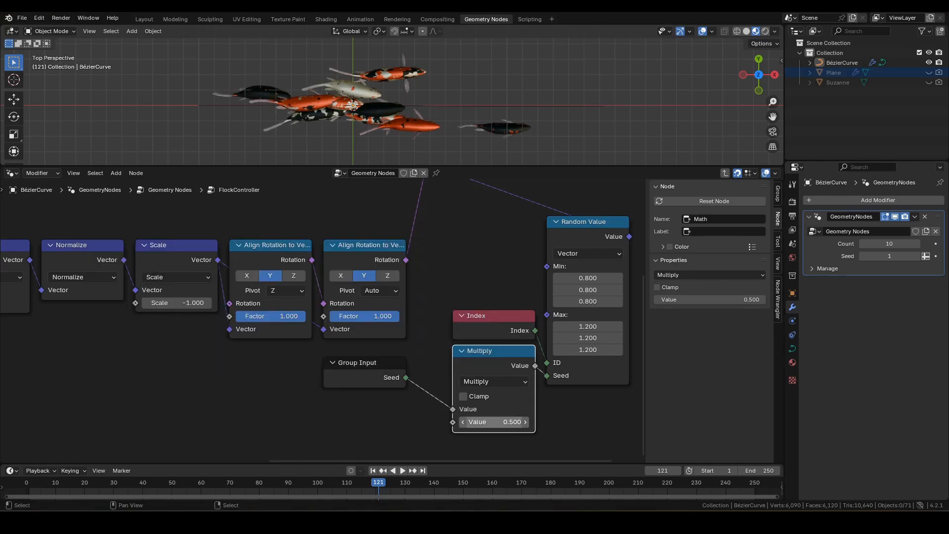
left_click(485, 421)
key("Return")
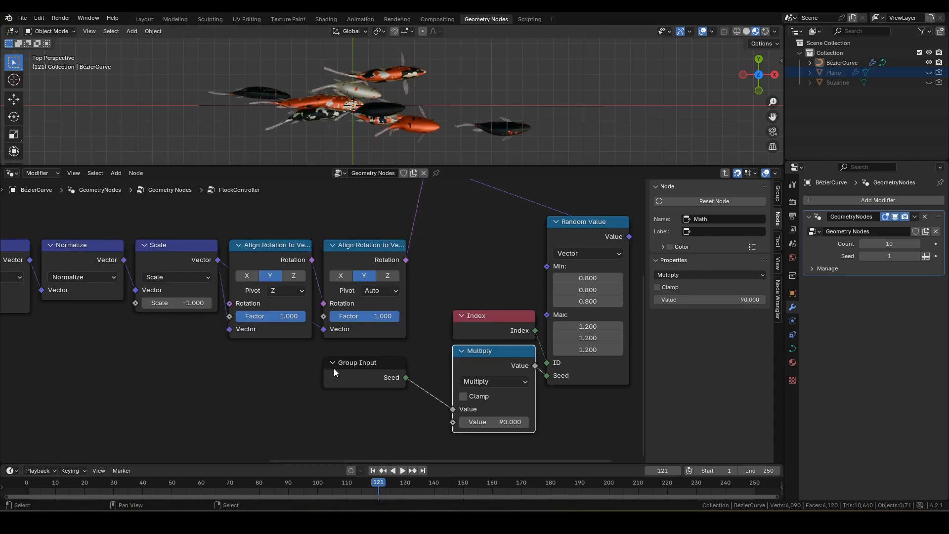
- Place the Seed Group Input beside the Multiply, and shift Instance on Points with its neighbouring input and output nodes horizontally above the Random Value
left_click_drag(333, 369, 396, 351)
scroll(416, 352, "down", 4)
middle_click_drag(468, 346, 394, 431)
left_click_drag(537, 291, 286, 204)
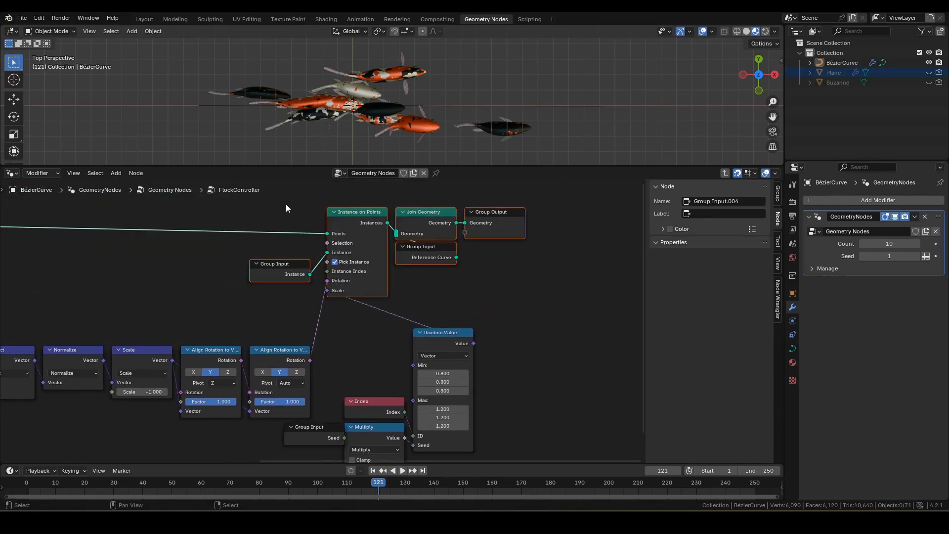
key("g")
key("x")
left_click(371, 216)
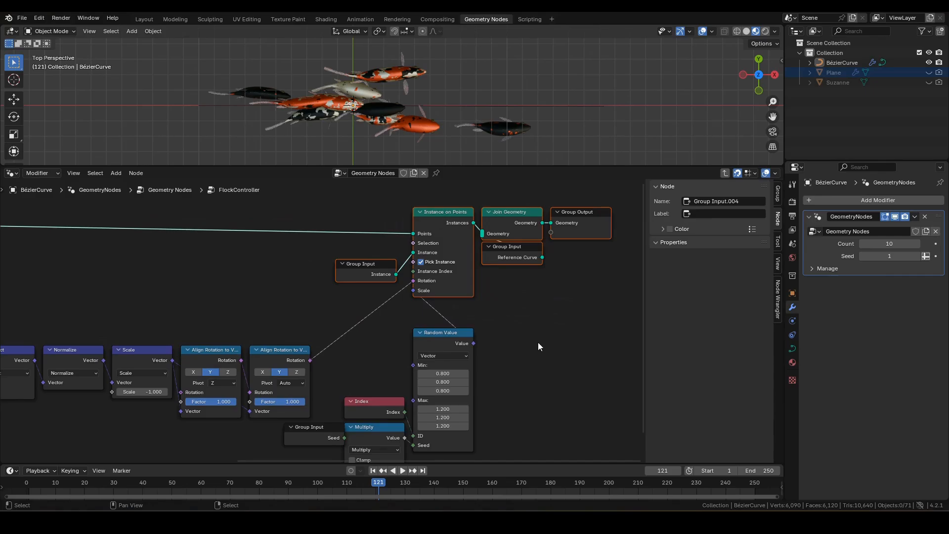
middle_click_drag(538, 342, 537, 305)
left_click(396, 350)
left_click_drag(325, 399, 314, 399)
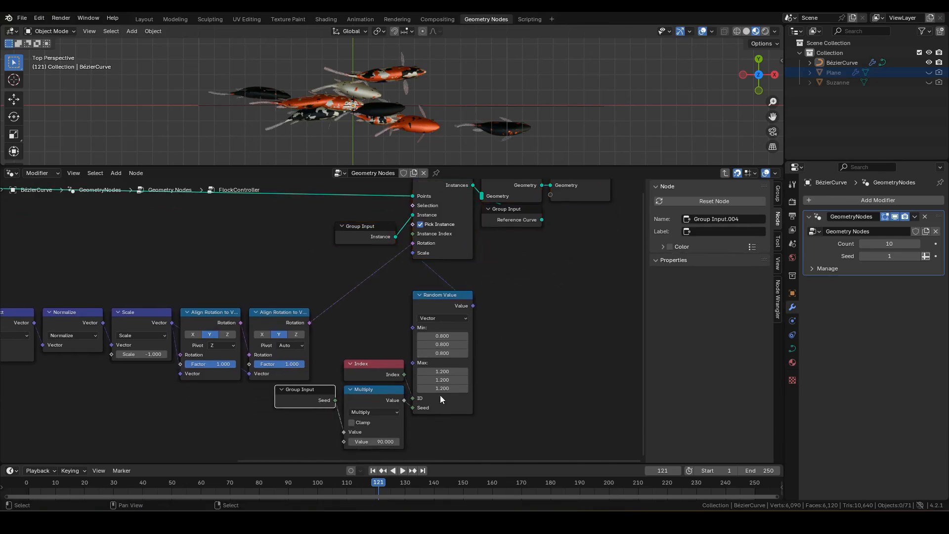
left_click(500, 303)
- Leave the FlockController group and return to the main node tree
middle_click_drag(519, 255, 509, 302)
left_click(575, 236)
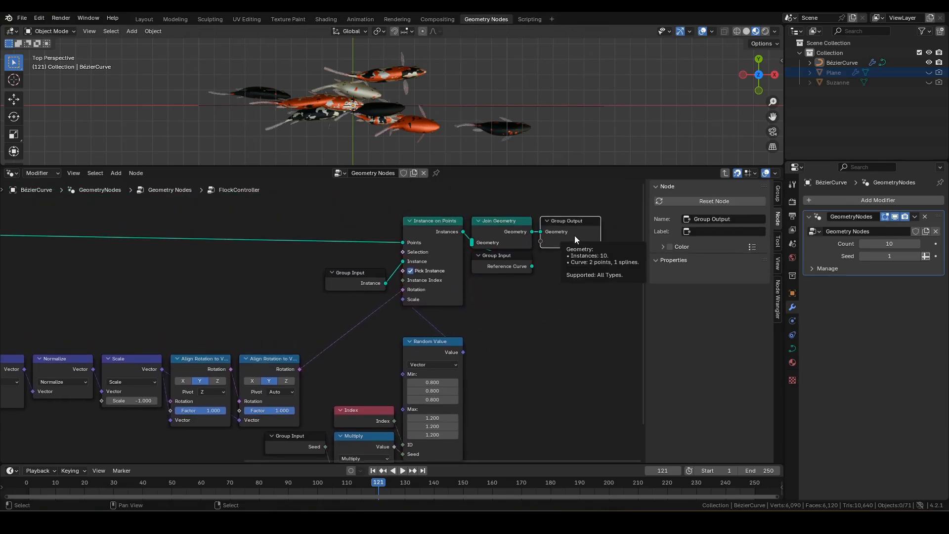
key("Tab")
scroll(346, 371, "down", 4)
middle_click_drag(279, 377, 351, 332)
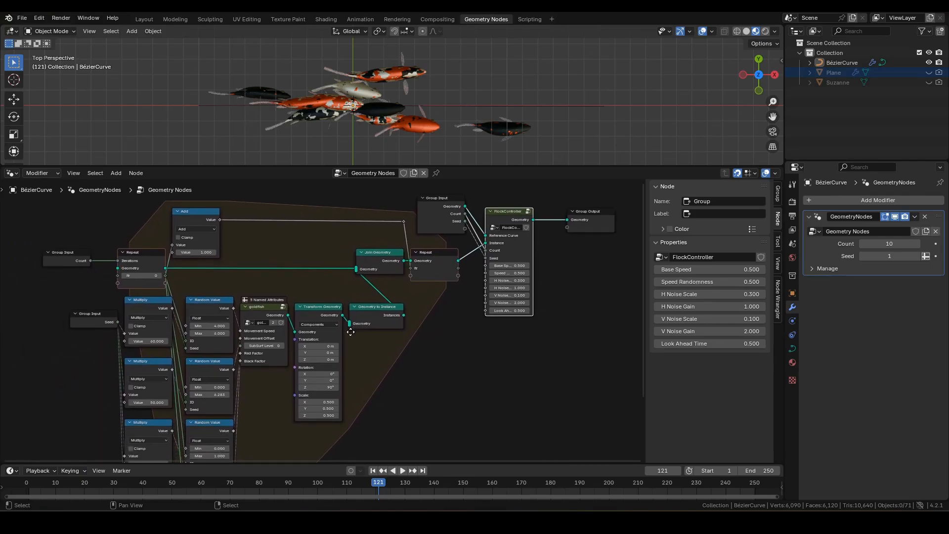
- Play the animation to check the flock's motion, and look over the FlockController node's inputs
key("space")
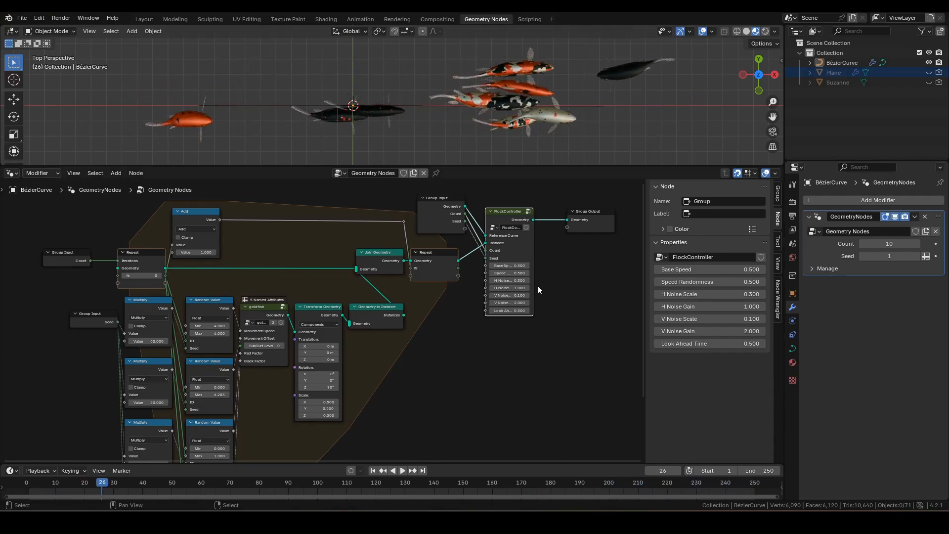
middle_click_drag(545, 299, 515, 317)
scroll(473, 349, "up", 3)
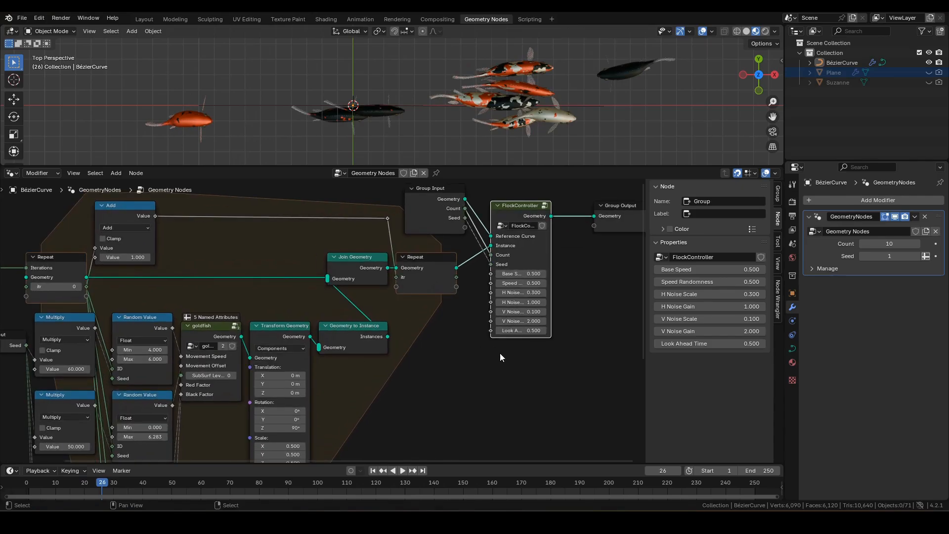
middle_click_drag(495, 357, 357, 400)
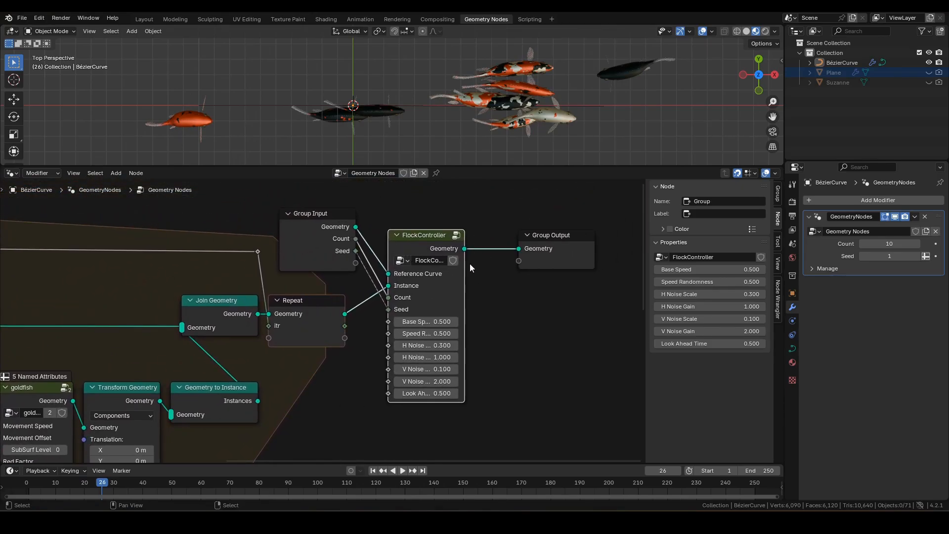
mouse_move(442, 289)
scroll(542, 325, "down", 1)
middle_click_drag(512, 346, 515, 322)
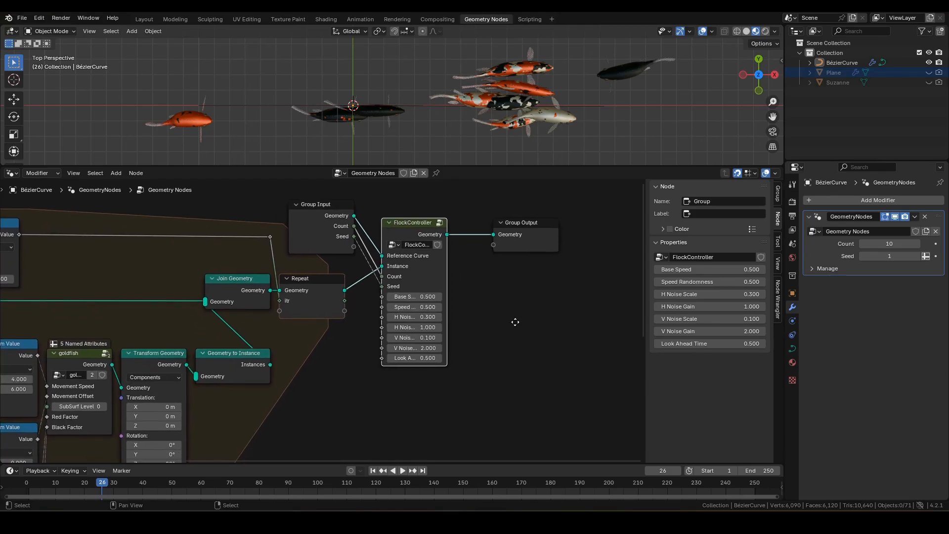
- Duplicate the goldfish, Transform Geometry and Geometry to Instance nodes, and place the copies outside the repeat zone below the FlockController
middle_click_drag(420, 379, 492, 331)
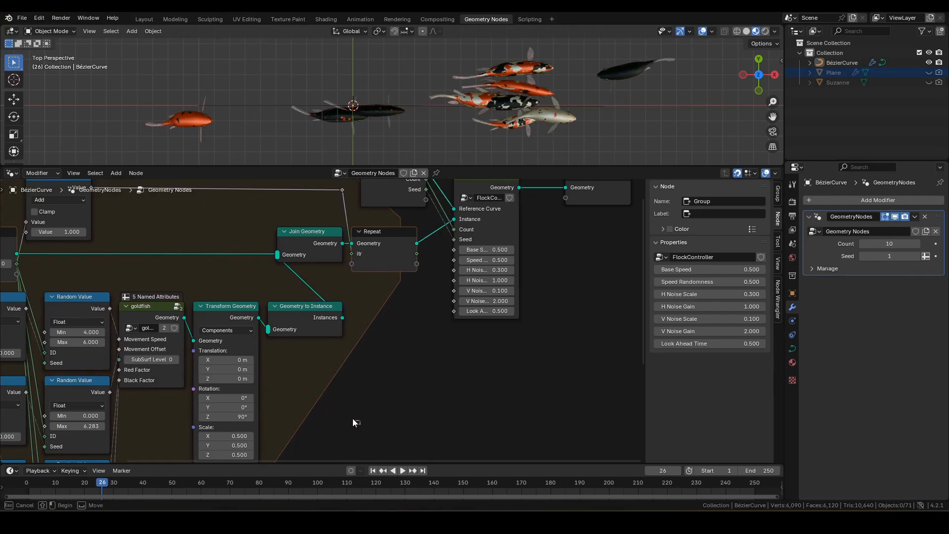
left_click_drag(358, 423, 148, 314)
key("shift+d")
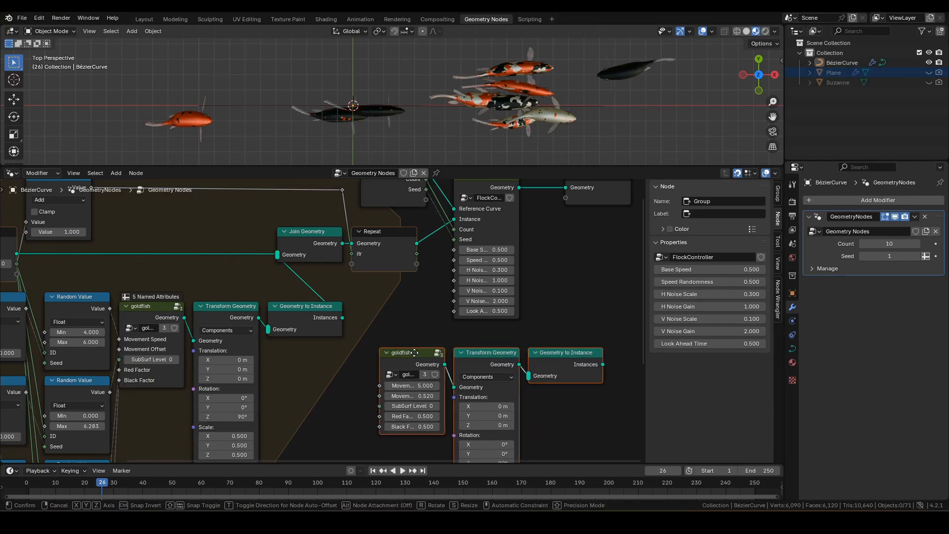
left_click(412, 352)
middle_click_drag(496, 320, 356, 339)
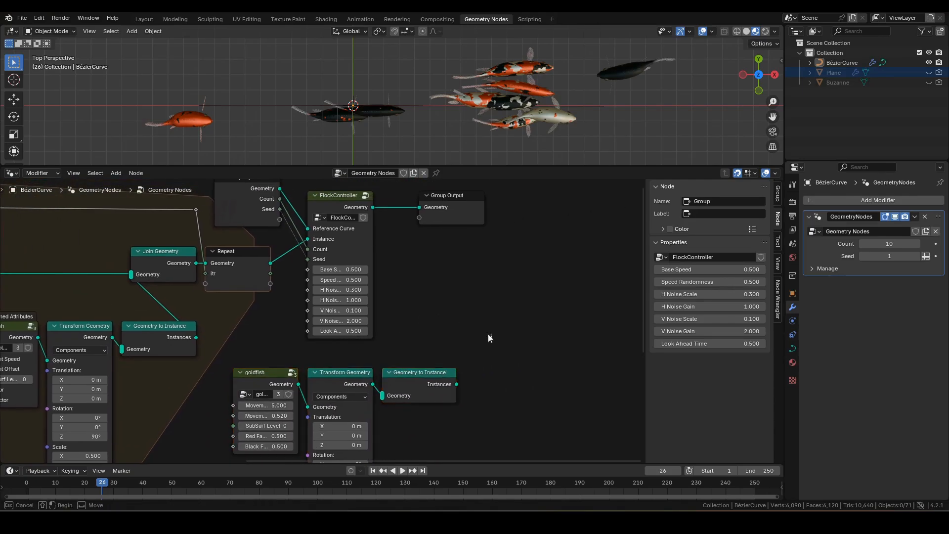
- Connect the duplicated Geometry to Instance output to the FlockController's Instance input, and enable the node timings overlay
left_click_drag(456, 384, 308, 238)
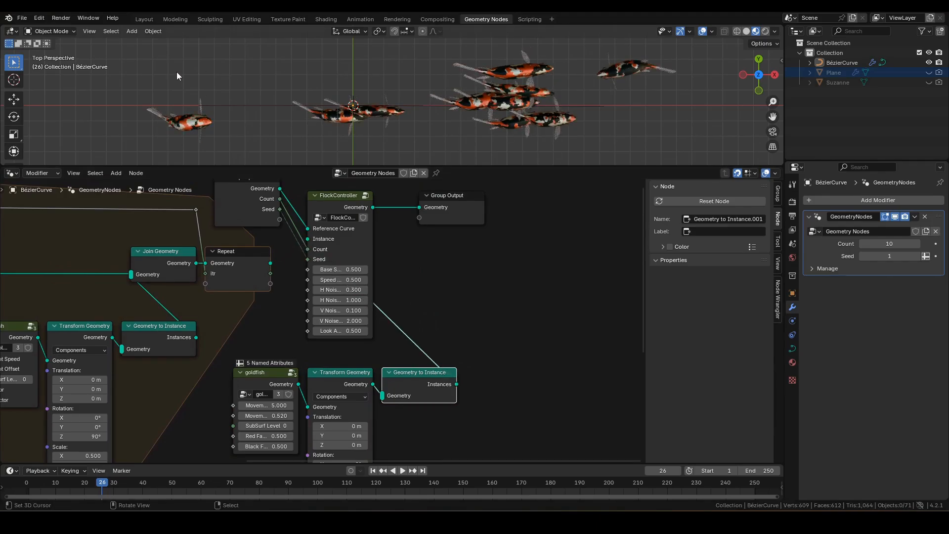
middle_click_drag(535, 242, 464, 272)
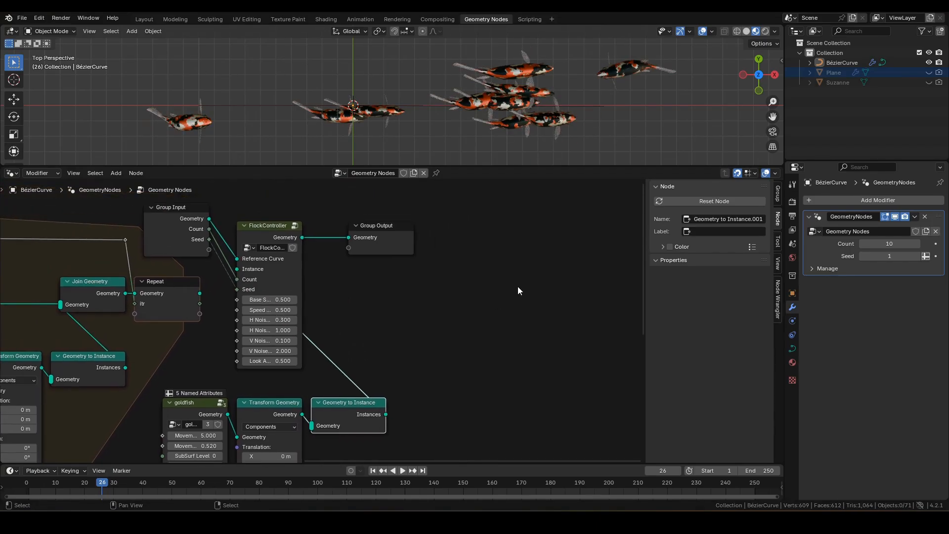
left_click(772, 173)
left_click(754, 257)
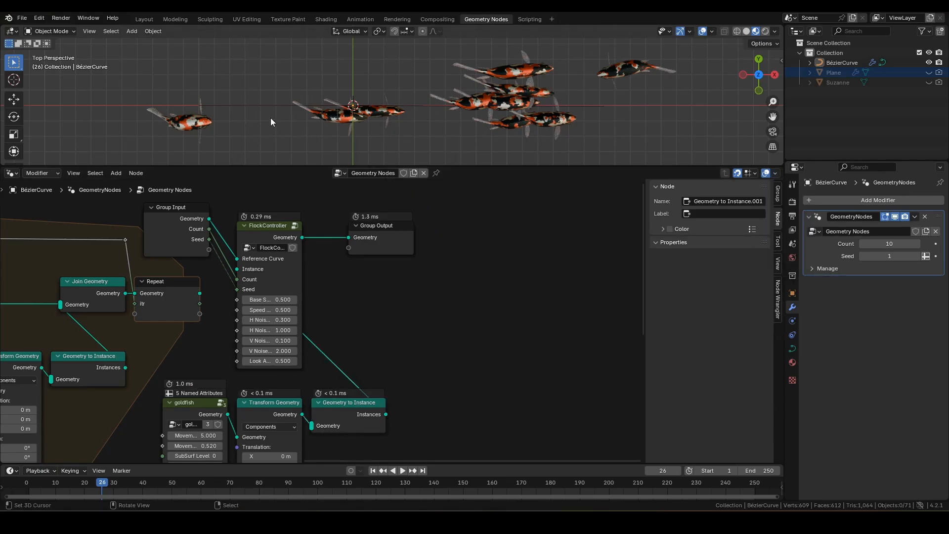
- Play the animation and test the modifier's Count at 50 and 100
key("space")
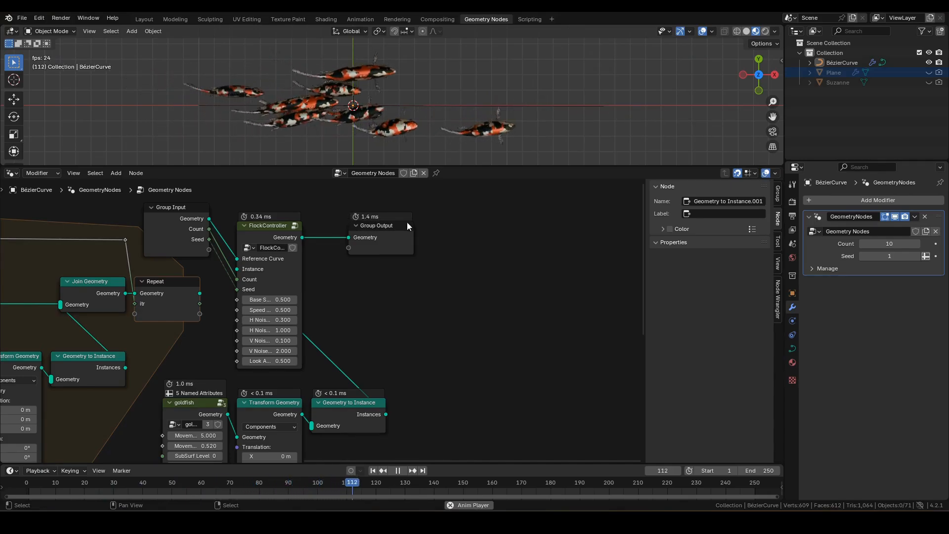
left_click(888, 244)
type("50")
key("Return")
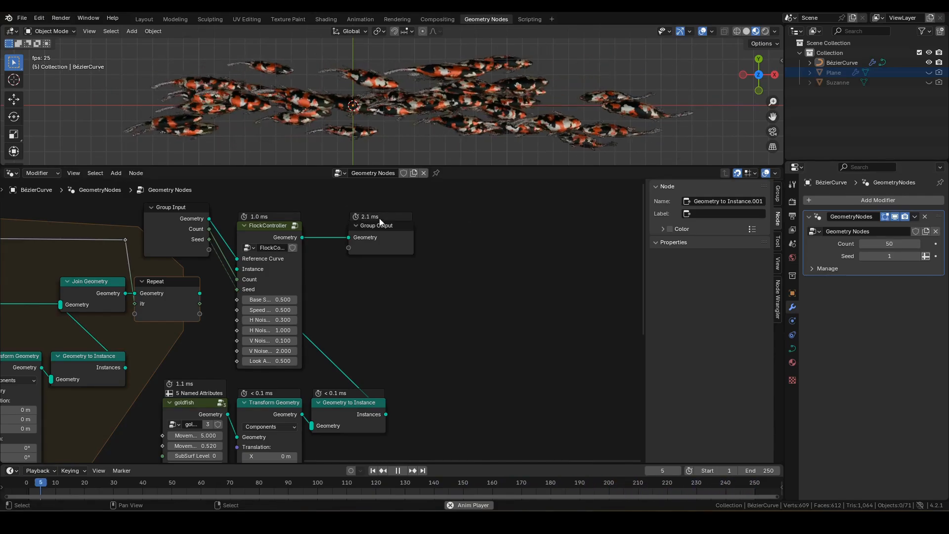
left_click(904, 244)
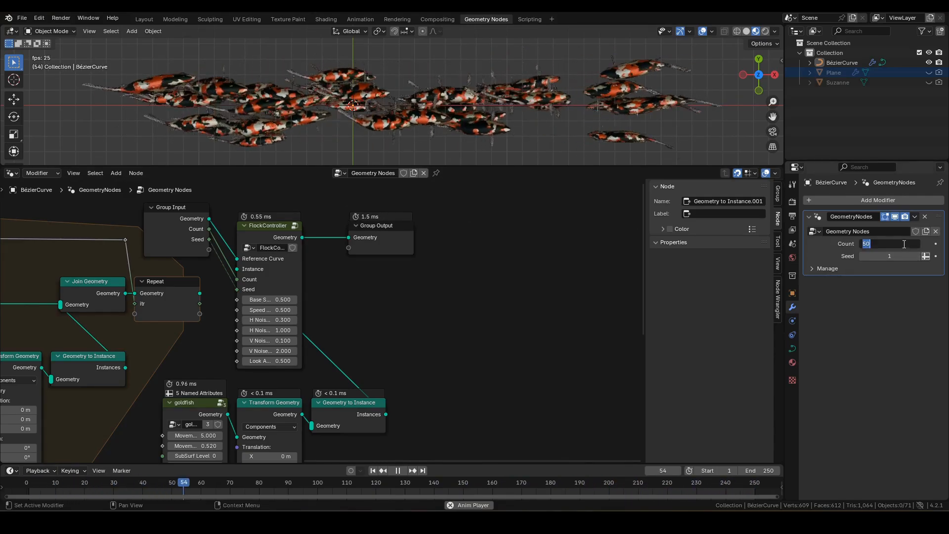
type("100")
key("Return")
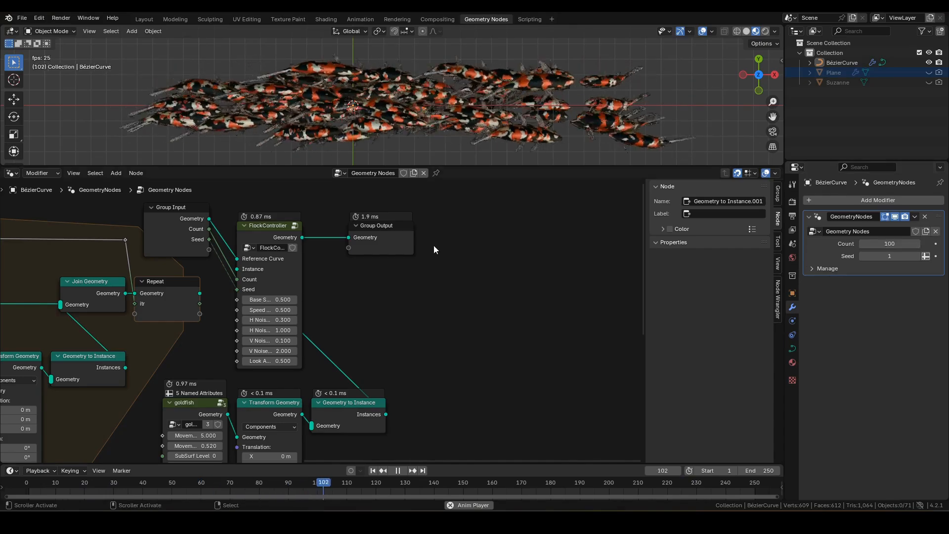
- Raise the modifier's Count to 1000 and to 5000 during playback to stress-test the flock
left_click(882, 257)
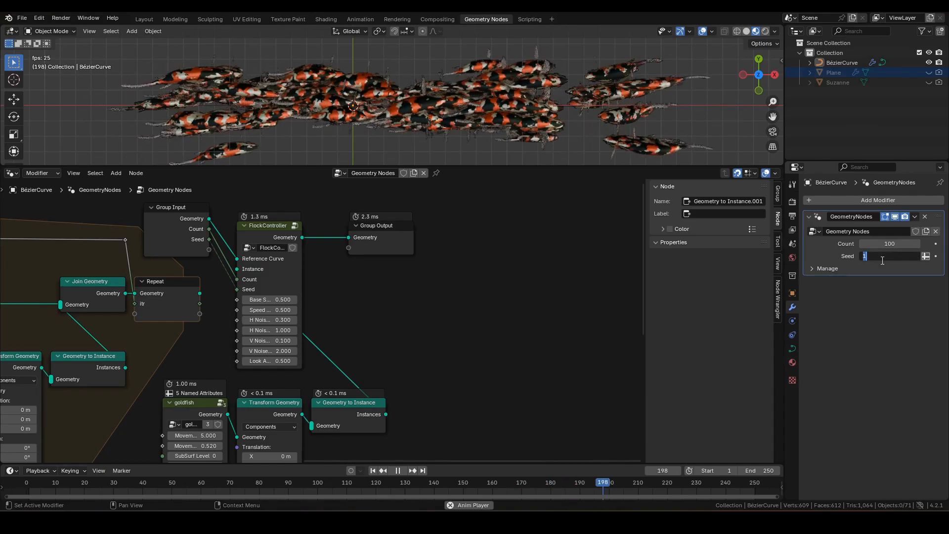
key("Return")
left_click(901, 243)
type("1")
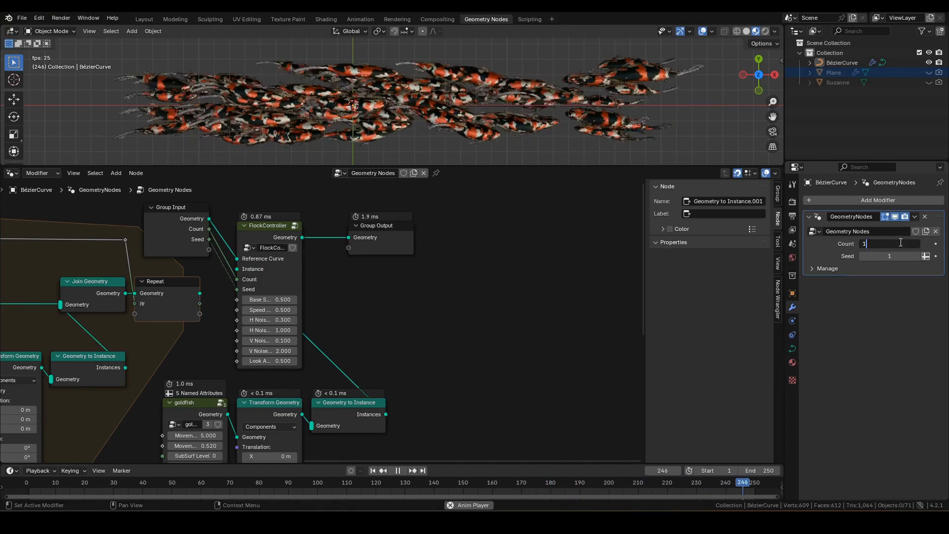
type("000")
key("Return")
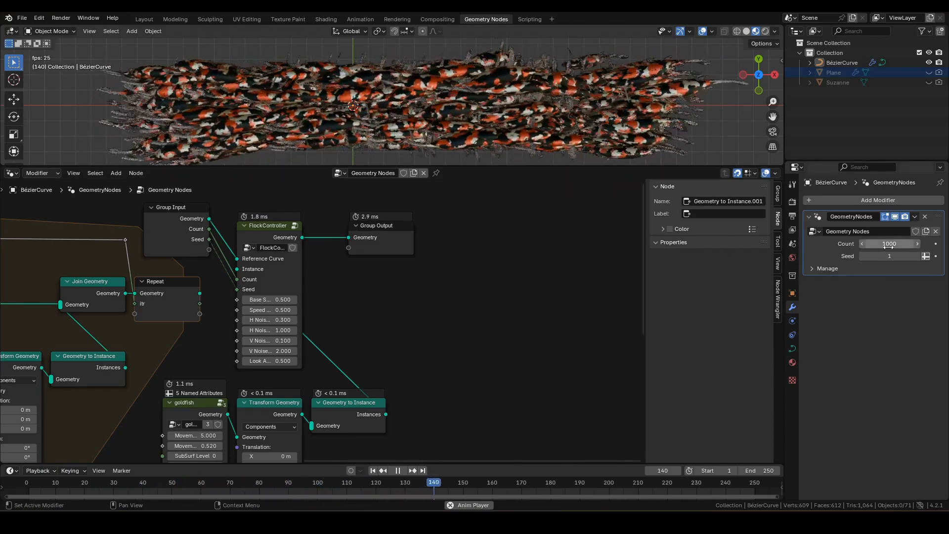
left_click(889, 246)
type("5000")
key("Return")
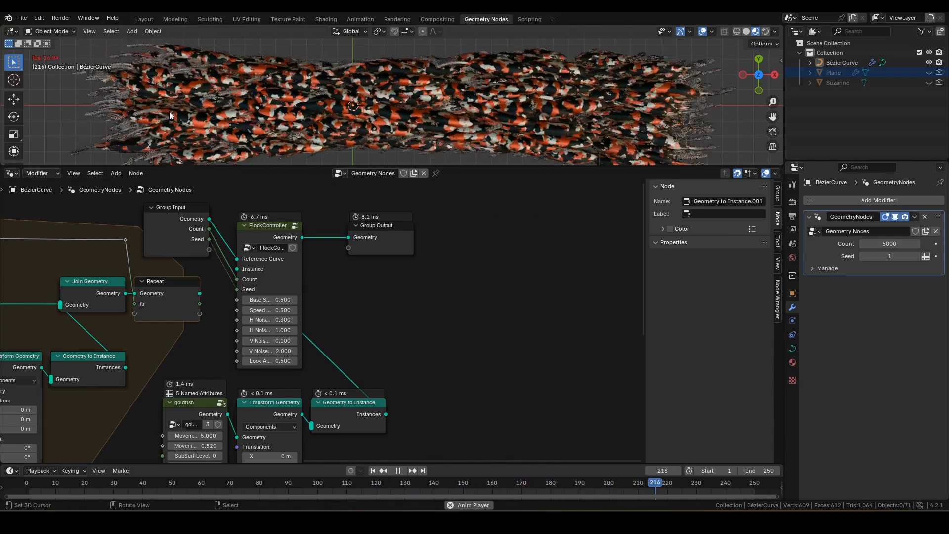
- Switch the viewport to Solid shading, stop playback, and set the Count to 10
key("z")
left_click(408, 121)
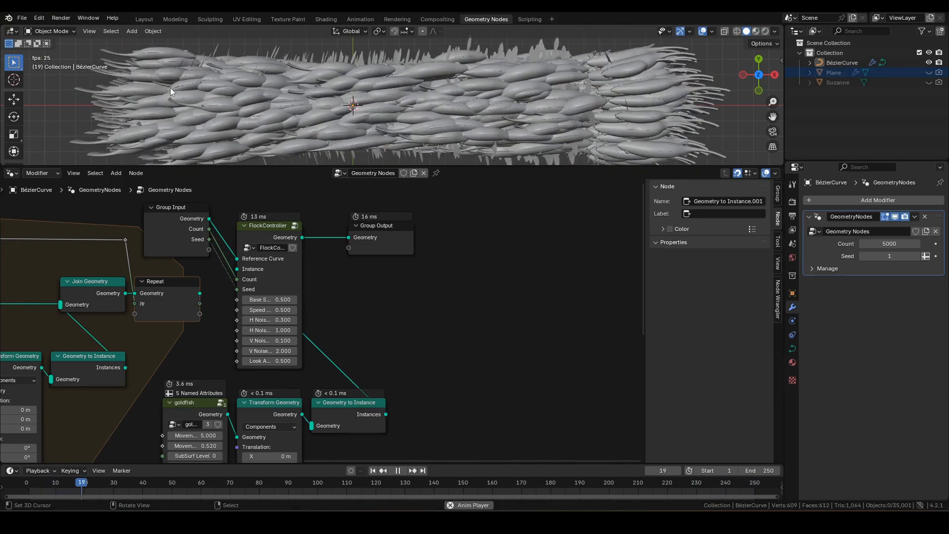
key("space")
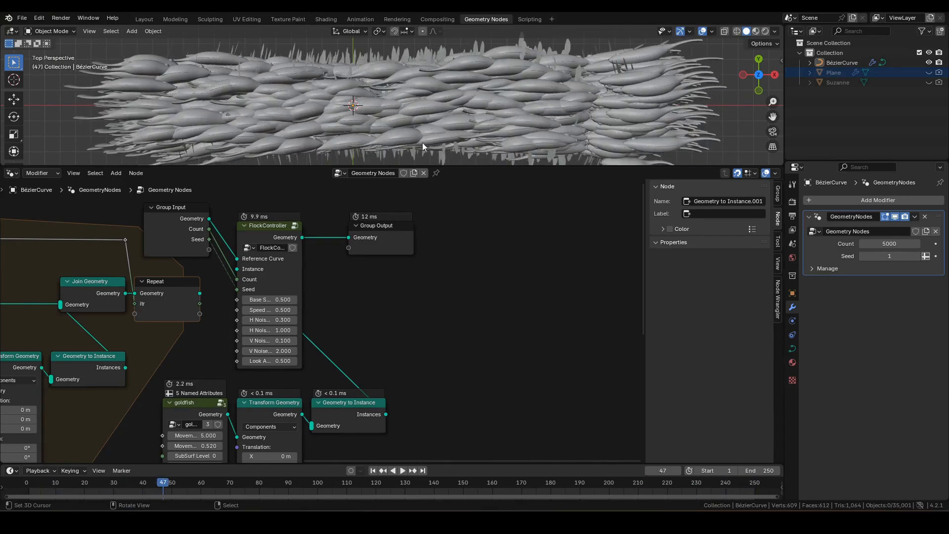
left_click(896, 243)
type("10")
key("Return")
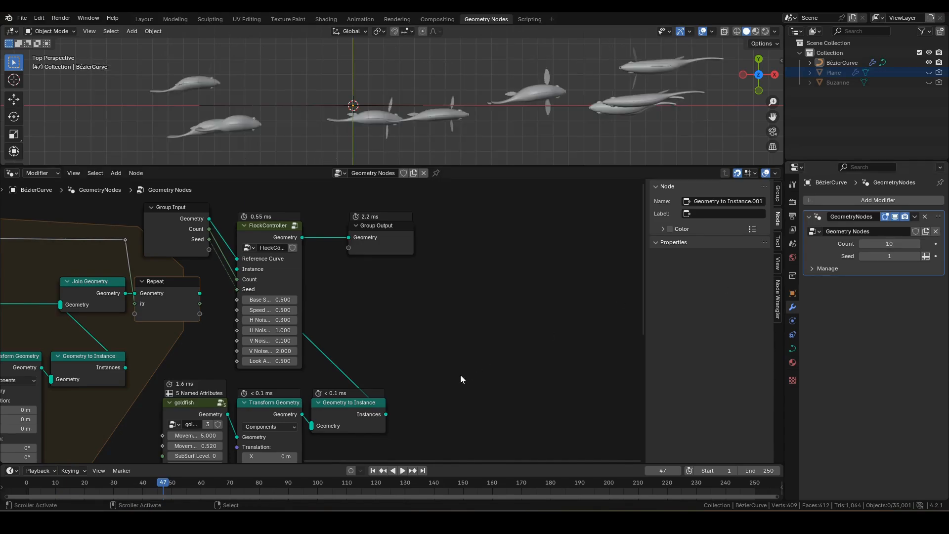
- Connect the Repeat output's Geometry to the FlockController's Instance input and switch the viewport to Material Preview
middle_click_drag(460, 374, 501, 343)
left_click_drag(247, 265, 284, 241)
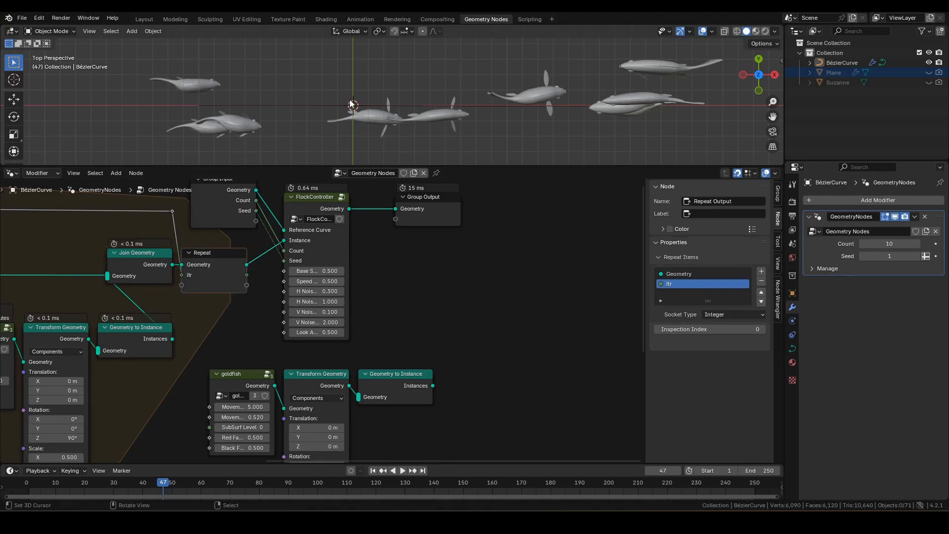
key("z")
left_click(340, 76)
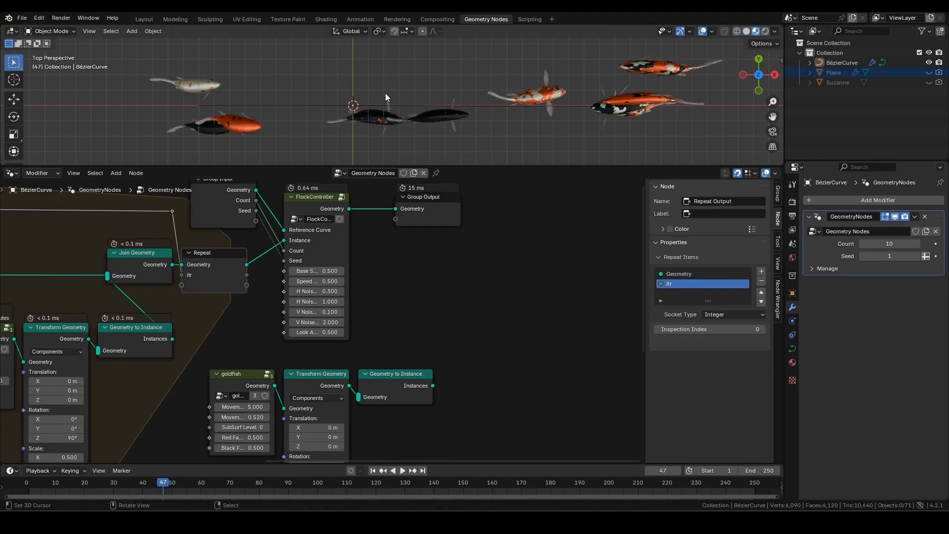
- Play the repeat-zone flock and test the modifier's Count at 20, 50 and 100
key("space")
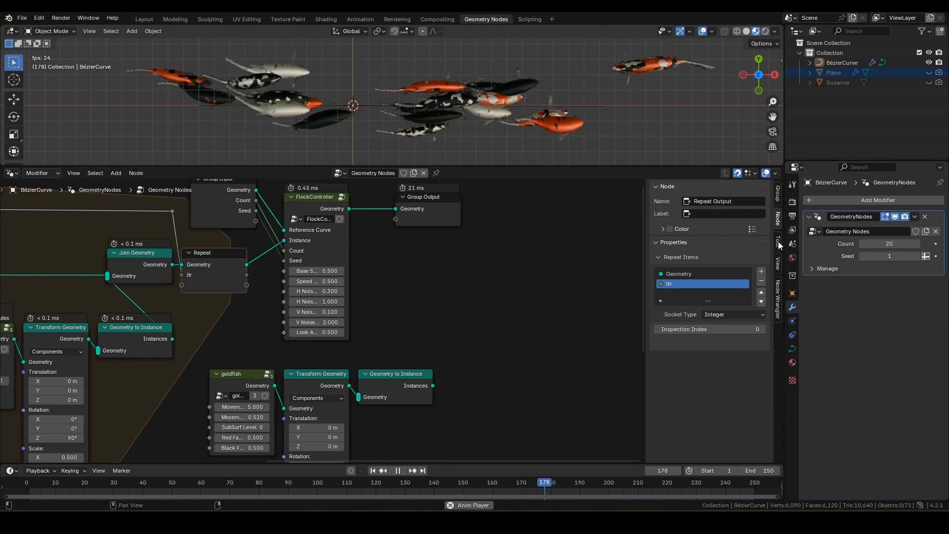
left_click(883, 246)
type("50")
key("Return")
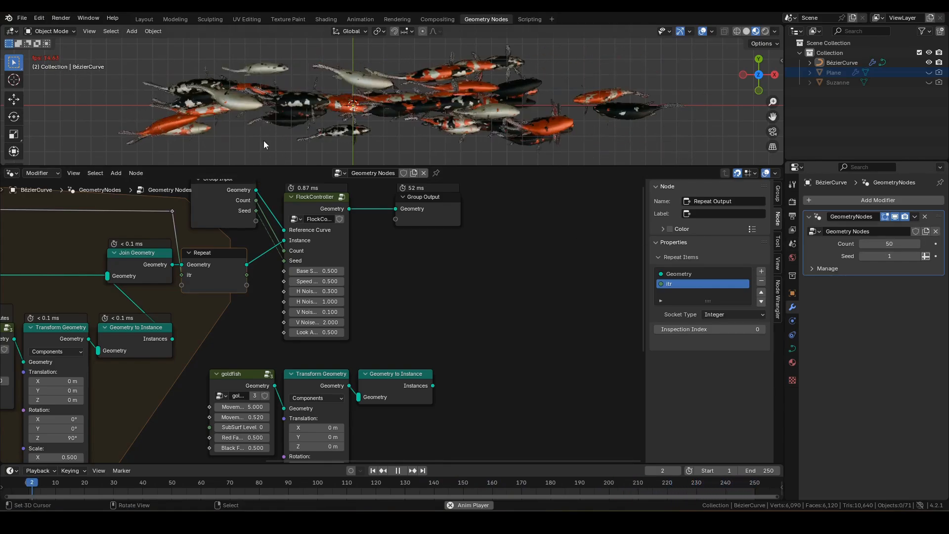
left_click(902, 246)
type("100")
key("Return")
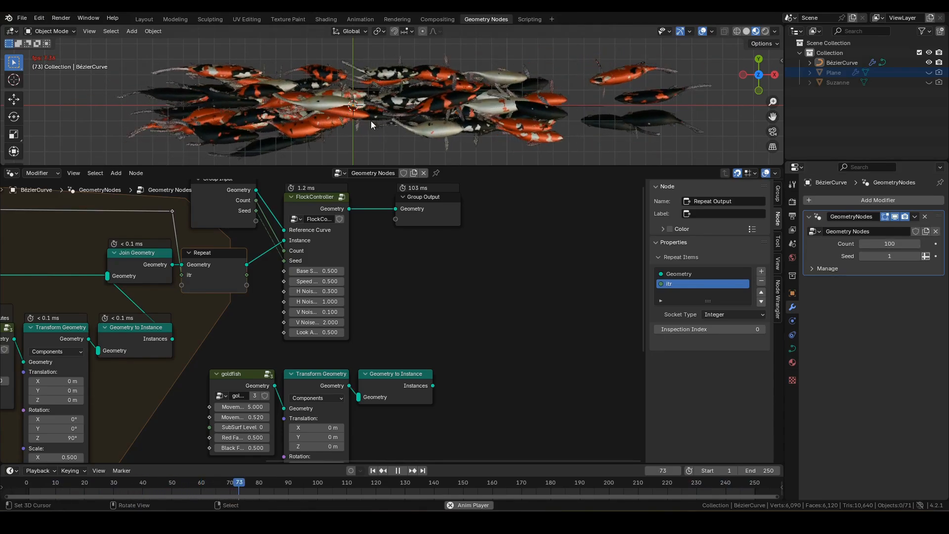
- Check playback in Solid shading, stop the animation, and reduce the Count to 10
key("z")
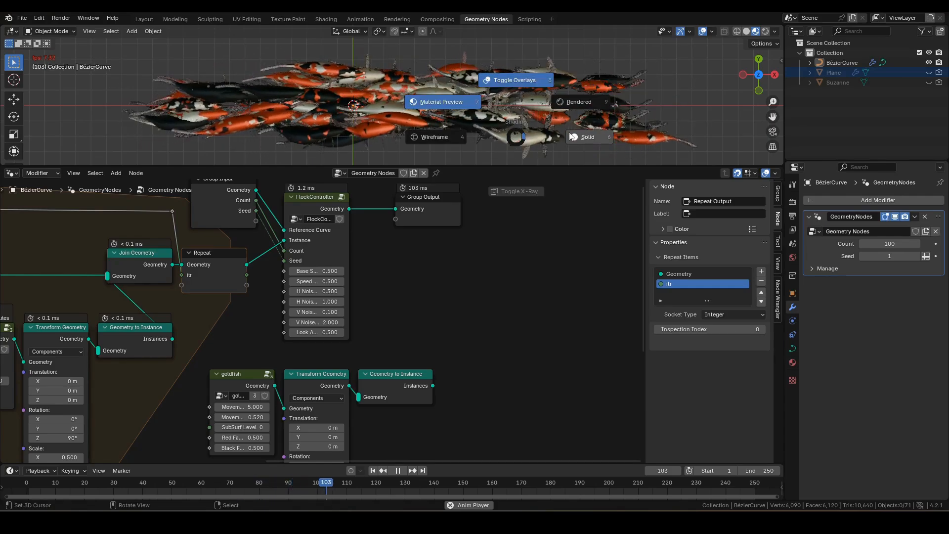
key("Escape")
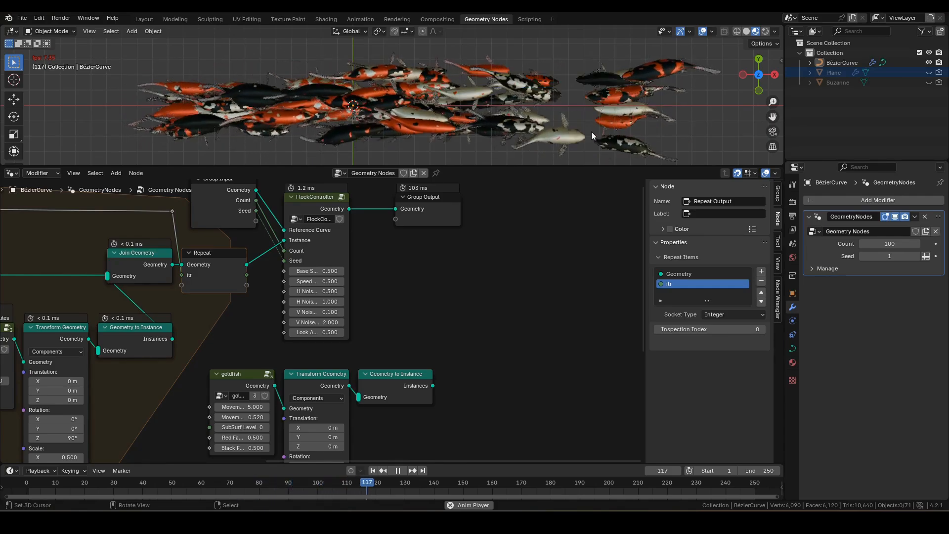
key("z")
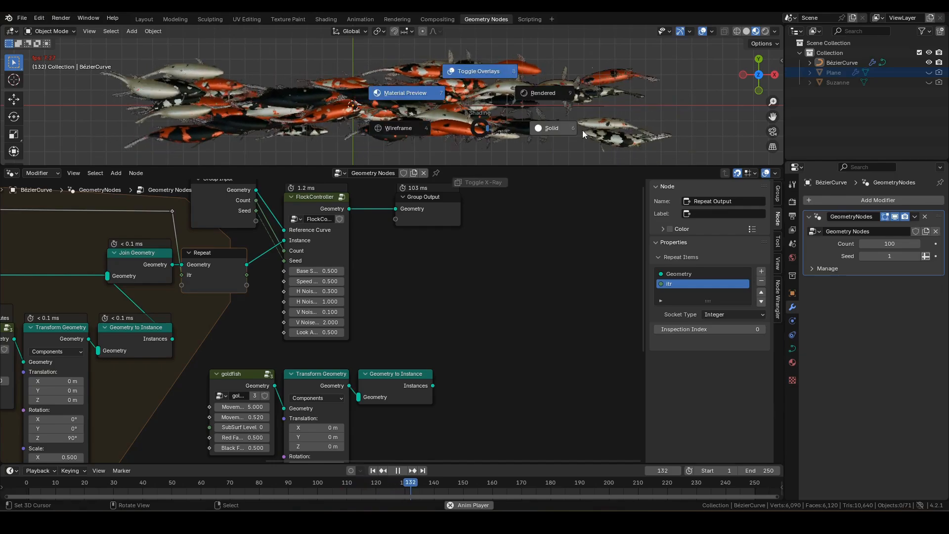
left_click(639, 136)
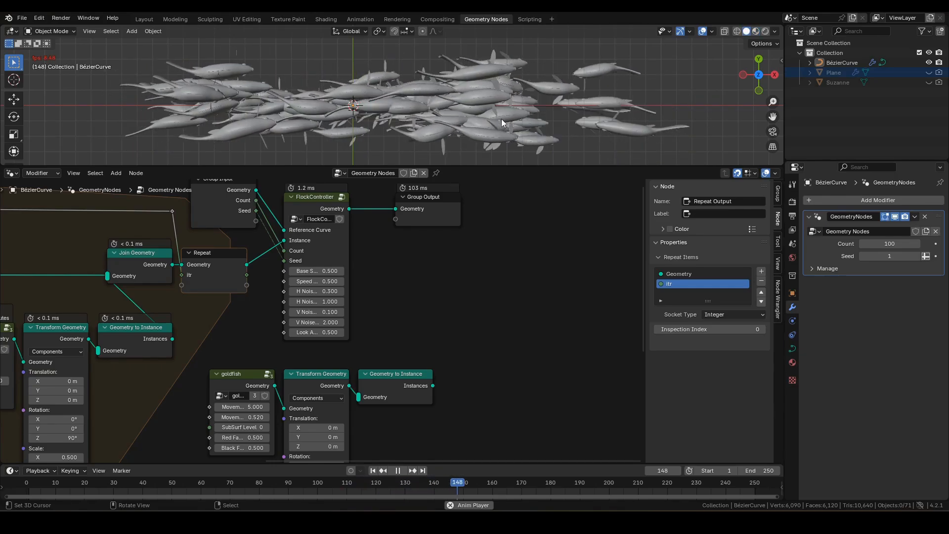
key("space")
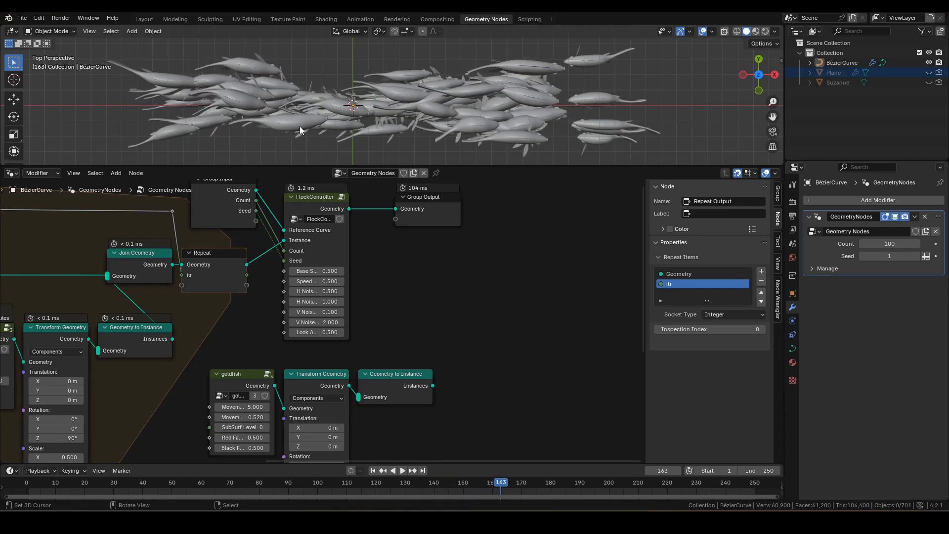
left_click(890, 244)
type("10")
key("Return")
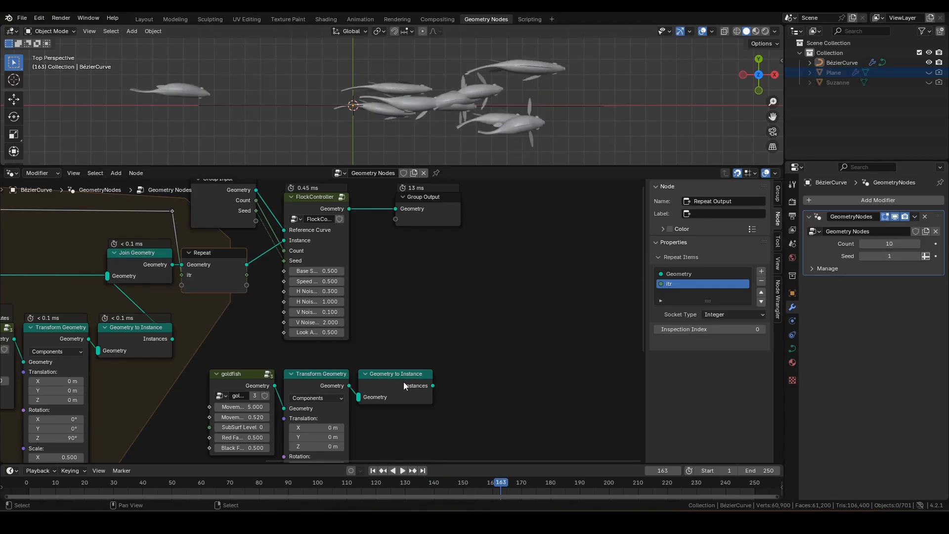
- Link the duplicated Geometry to Instance output to the FlockController's Instance input, set the Count to 500, and play the animation briefly
scroll(460, 360, "down", 3, "shift")
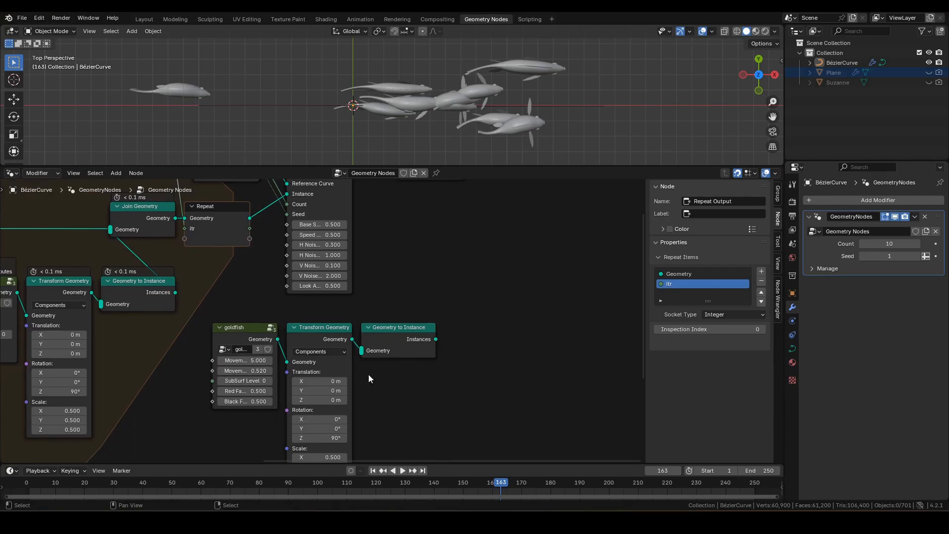
middle_click_drag(431, 286, 441, 324)
left_click_drag(445, 377, 297, 233)
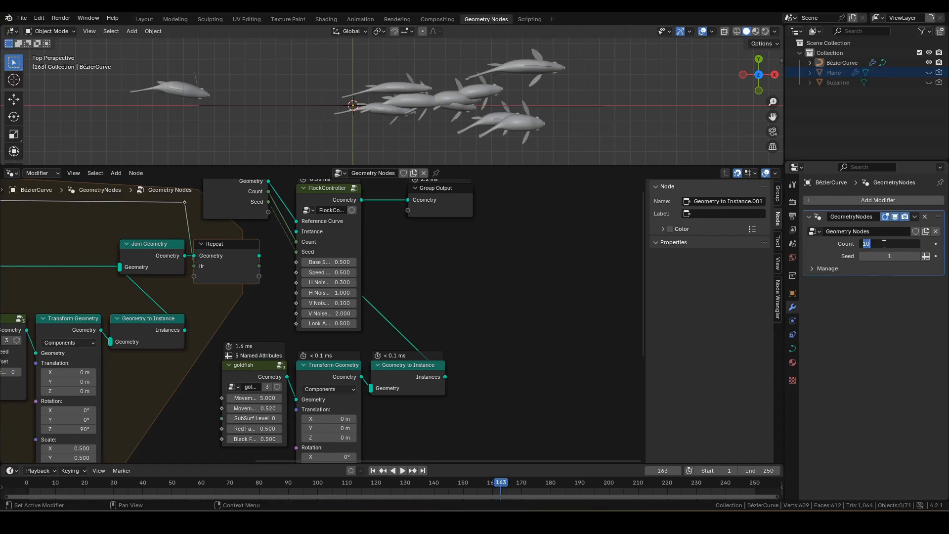
type("0")
key("Return")
key("space")
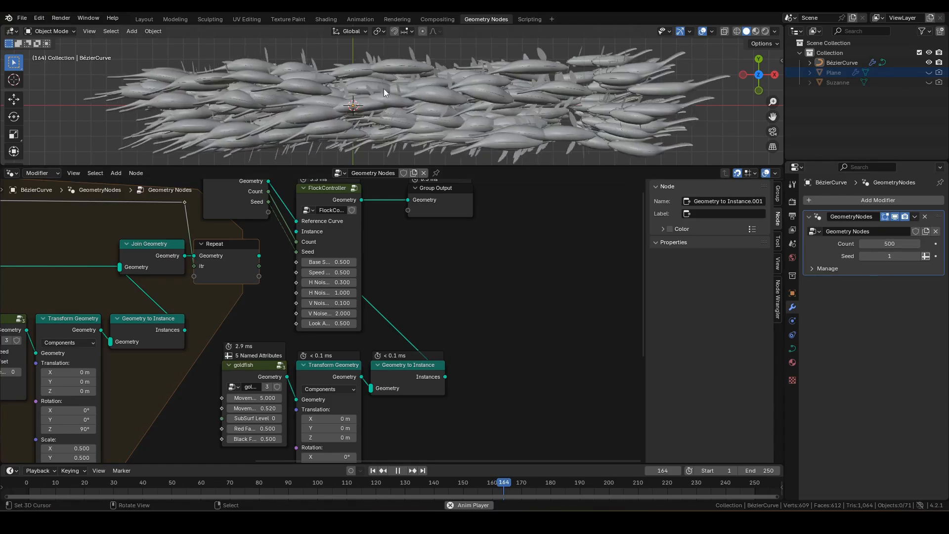
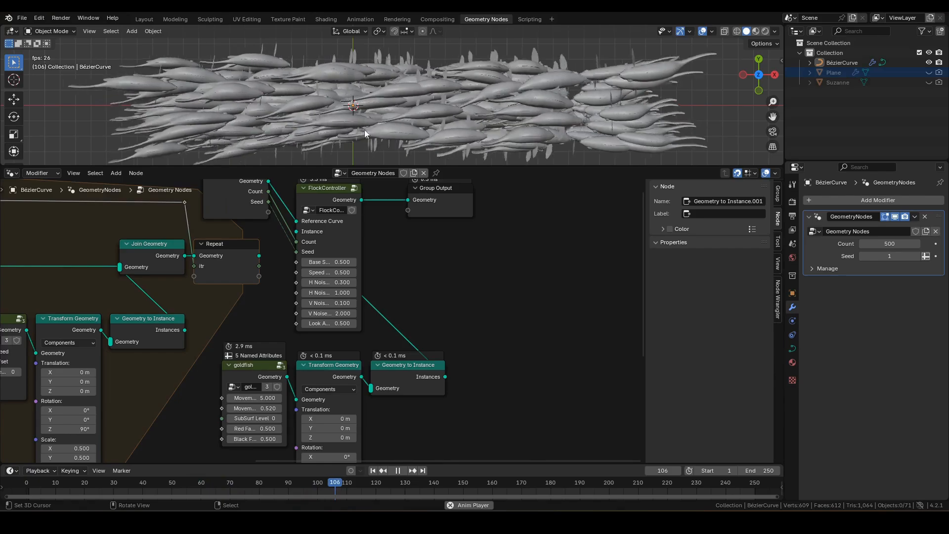
key("space")
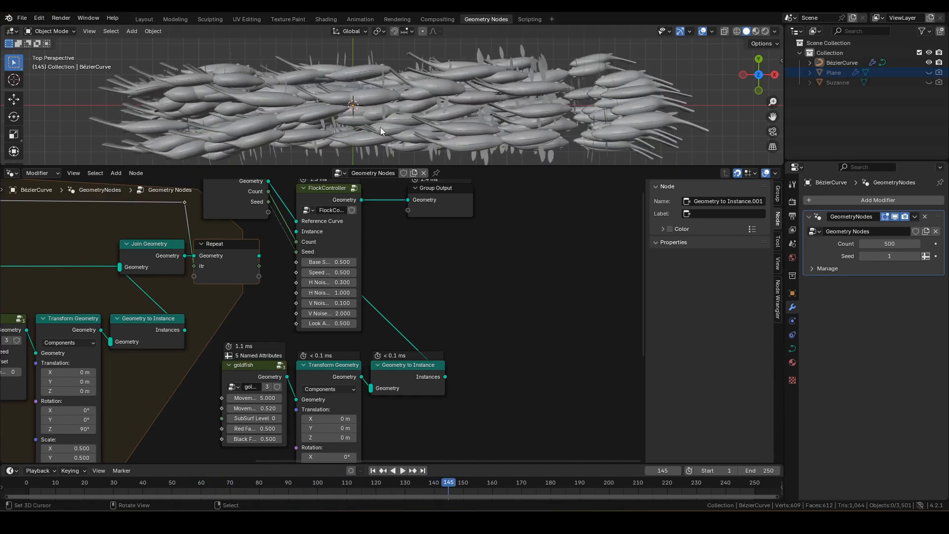
- Set the Count to 10, reconnect the Repeat output's Geometry to the FlockController's Instance input, and switch the viewport to Material Preview
middle_click_drag(430, 315, 458, 328)
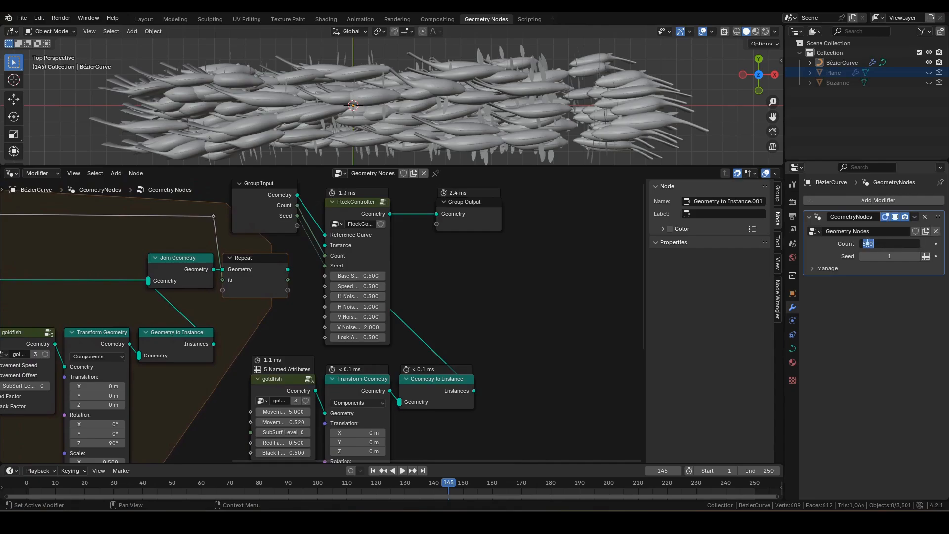
key("Return")
scroll(514, 283, "down", 2)
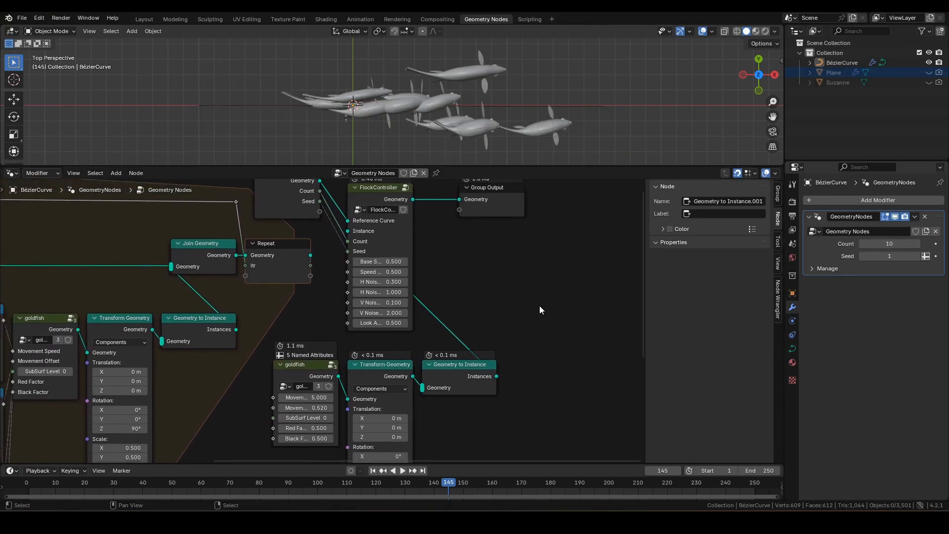
middle_click_drag(543, 327, 540, 290)
left_click_drag(310, 223, 344, 200)
key("z")
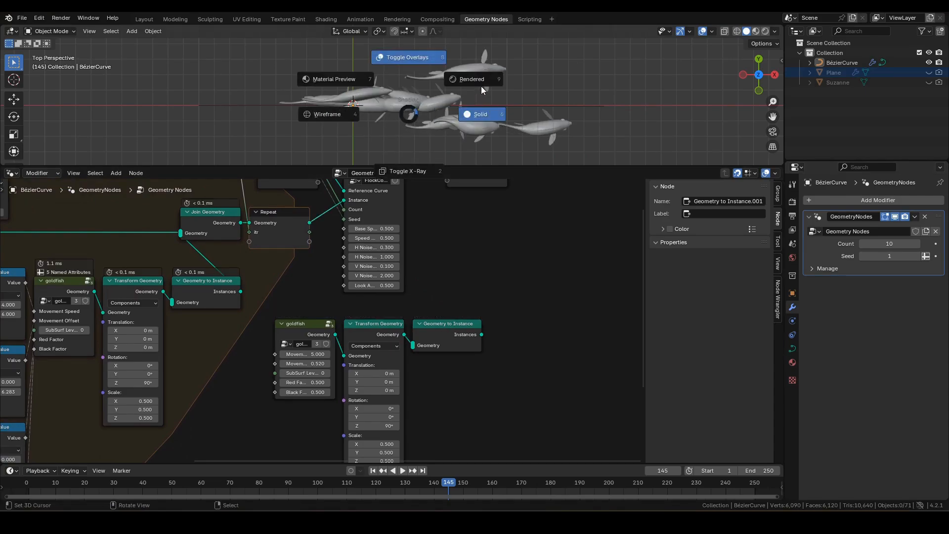
left_click(309, 52)
- Delete the duplicated goldfish, Transform Geometry and Geometry to Instance nodes outside the repeat zone
middle_click_drag(526, 328, 527, 280)
left_click_drag(529, 260, 262, 356)
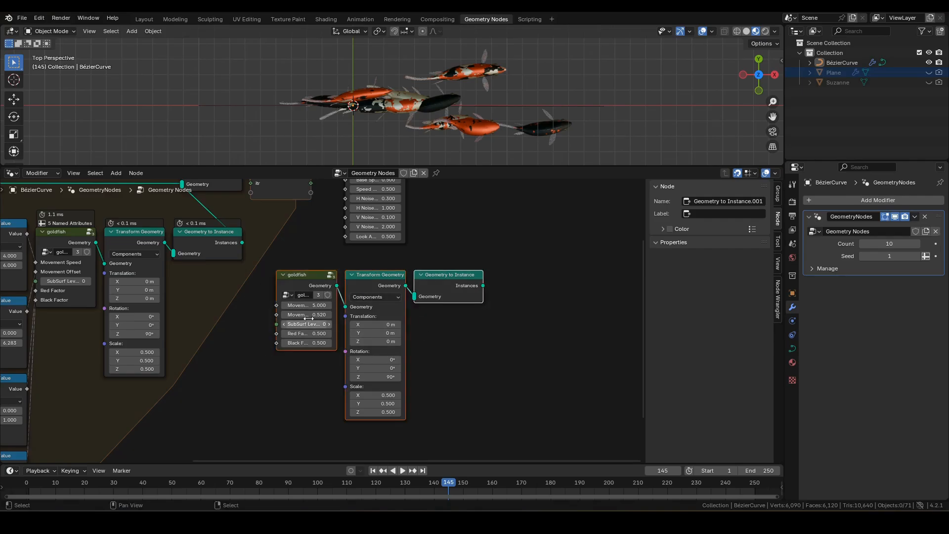
key("x")
- Hide the unused sockets of the Group Input node that feeds the repeat zone's Iterations
middle_click_drag(408, 284, 444, 337)
scroll(436, 362, "down", 2)
middle_click_drag(331, 324, 602, 341)
scroll(437, 357, "up", 3)
scroll(396, 321, "up", 3)
middle_click_drag(291, 317, 472, 383)
left_click(187, 287)
key("ctrl+h")
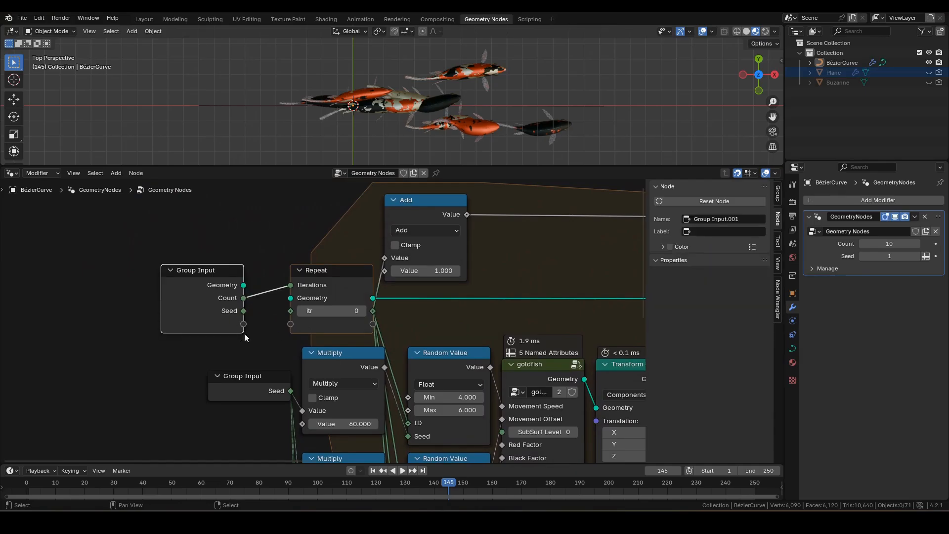
- Expose the repeat zone's Iterations as a new socket on the neighbouring Group Input node
middle_click_drag(280, 326, 305, 323)
left_click_drag(230, 277, 147, 277)
left_click(270, 259)
left_click_drag(315, 281, 187, 321)
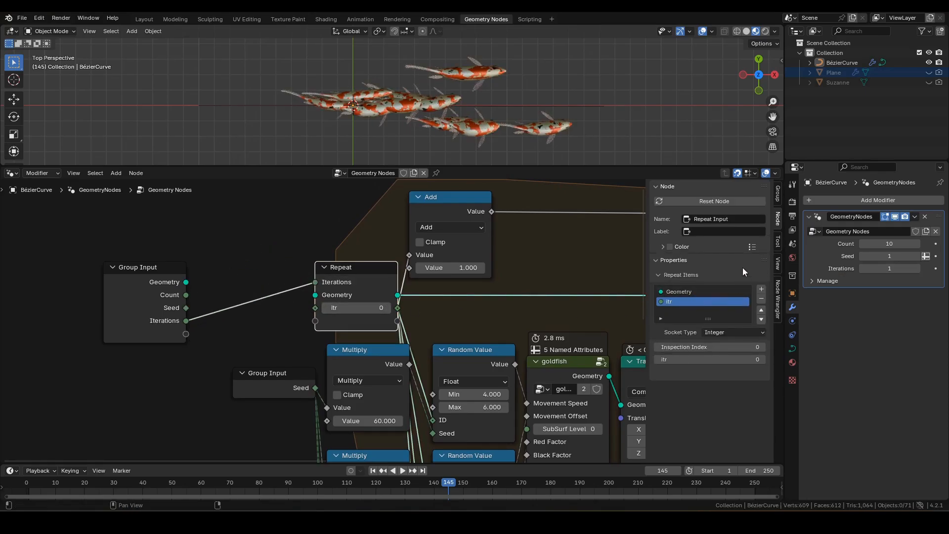
- Rename the Iterations group socket to Variant Count and move it above Seed
left_click(777, 195)
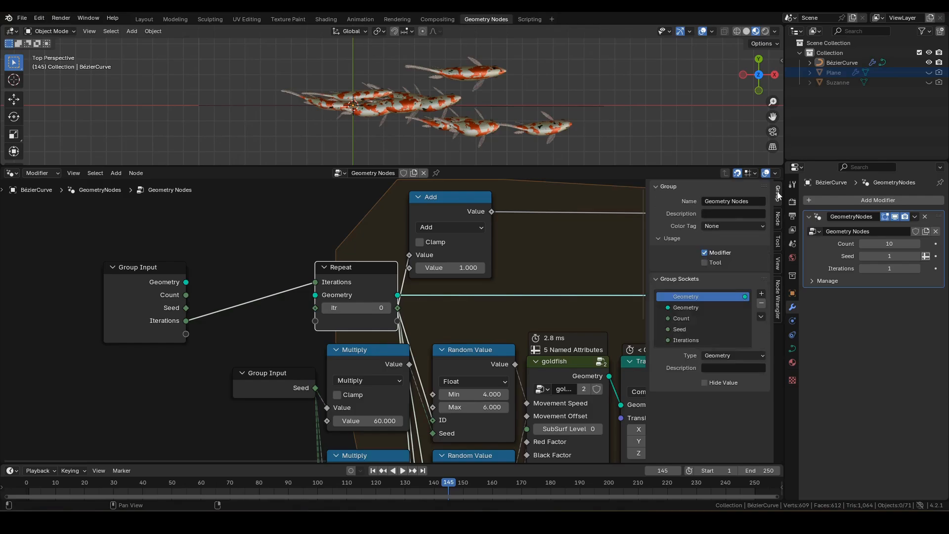
double_click(705, 341)
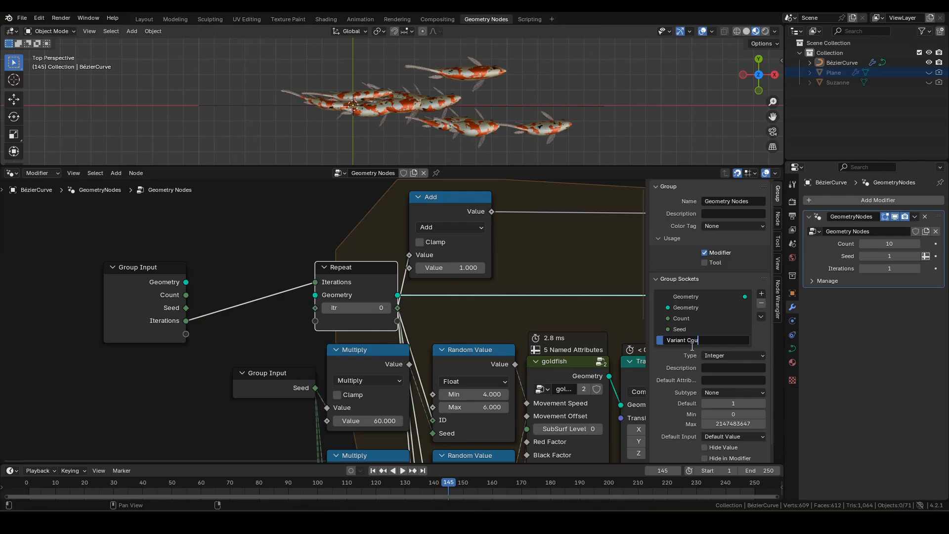
key("Return")
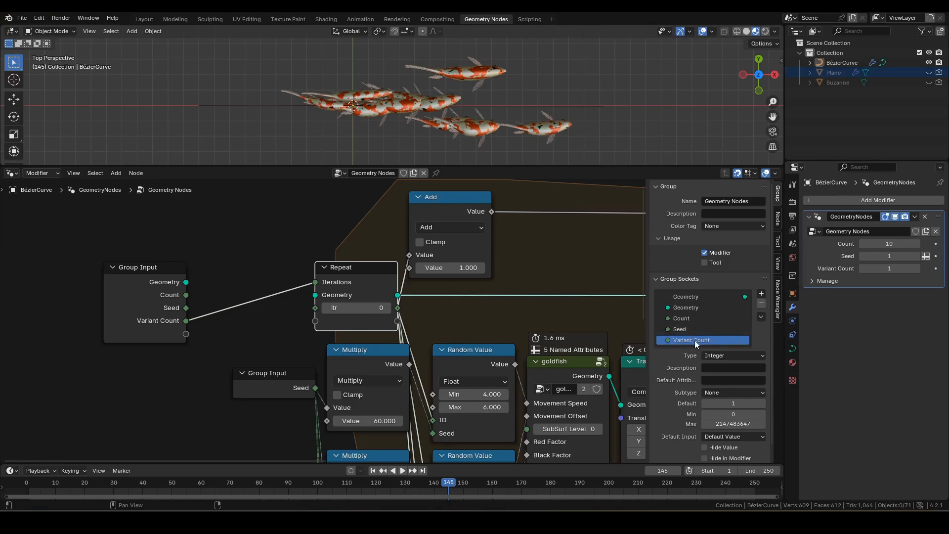
left_click_drag(695, 340, 699, 322)
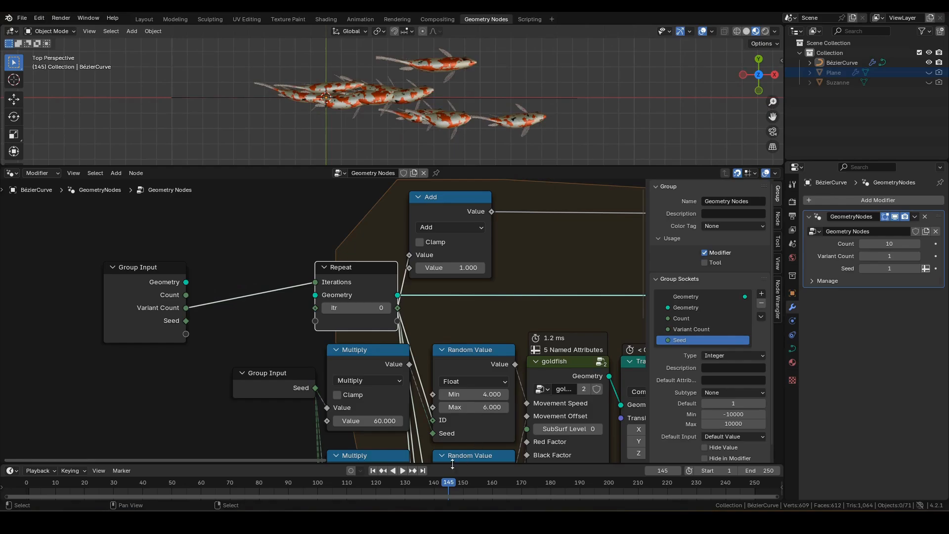
- Play the flock animation briefly with a single goldfish variant
mouse_move(447, 492)
left_mouse_down()
mouse_move(377, 495)
mouse_move(467, 489)
mouse_move(448, 488)
left_mouse_up()
key("space")
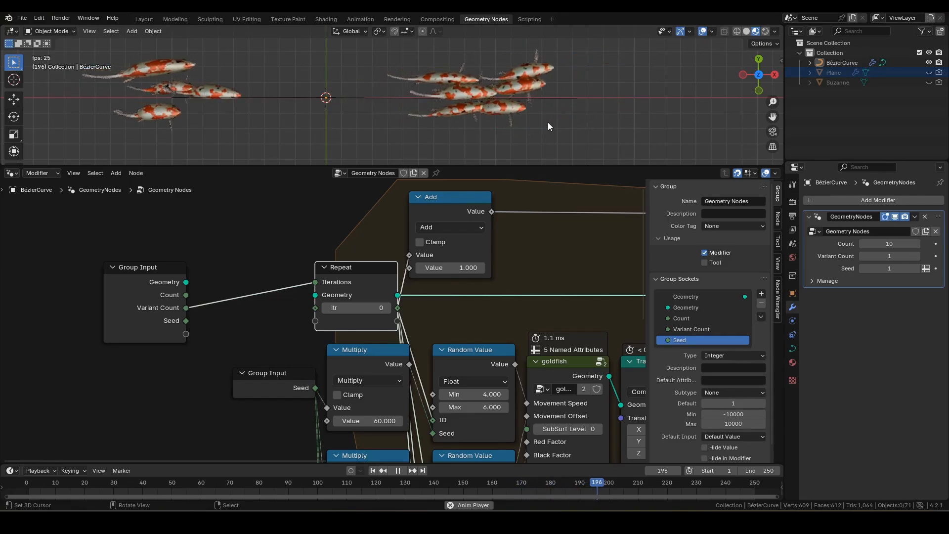
key("space")
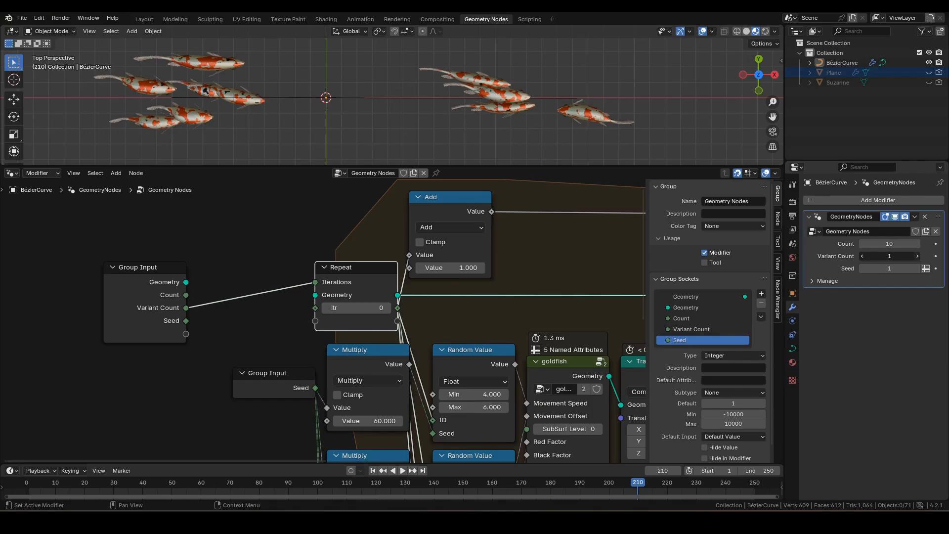
- Raise the modifier's Variant Count one by one to 10
left_click(918, 256)
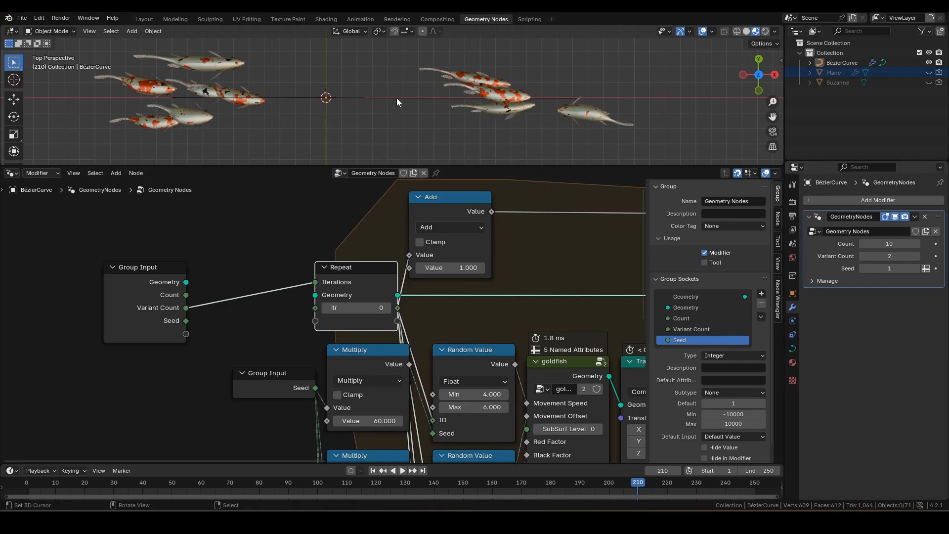
left_click(917, 255)
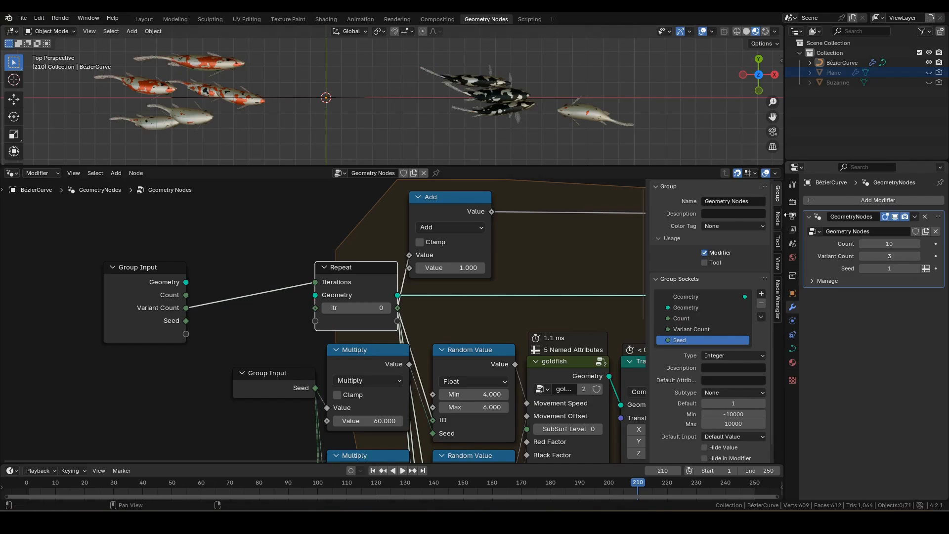
left_click(918, 256)
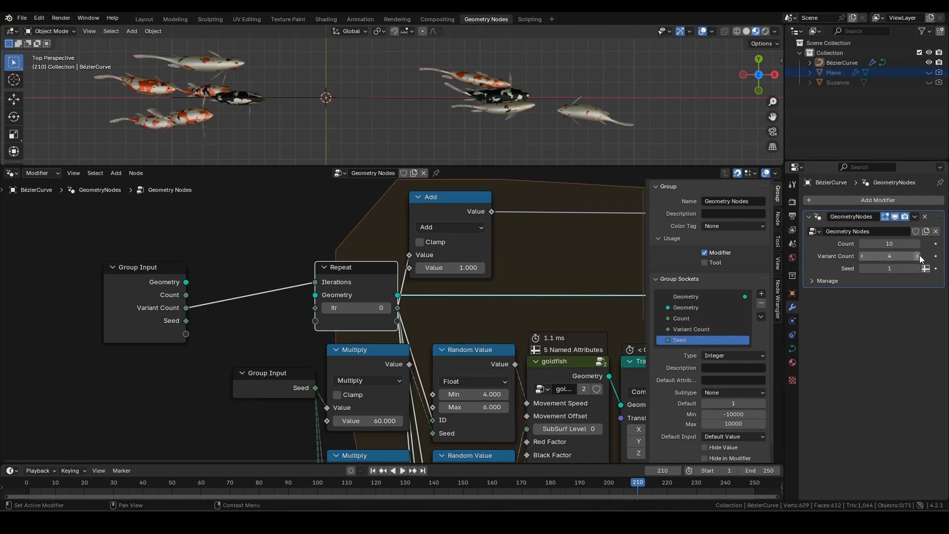
left_click(918, 255)
left_click(918, 255)
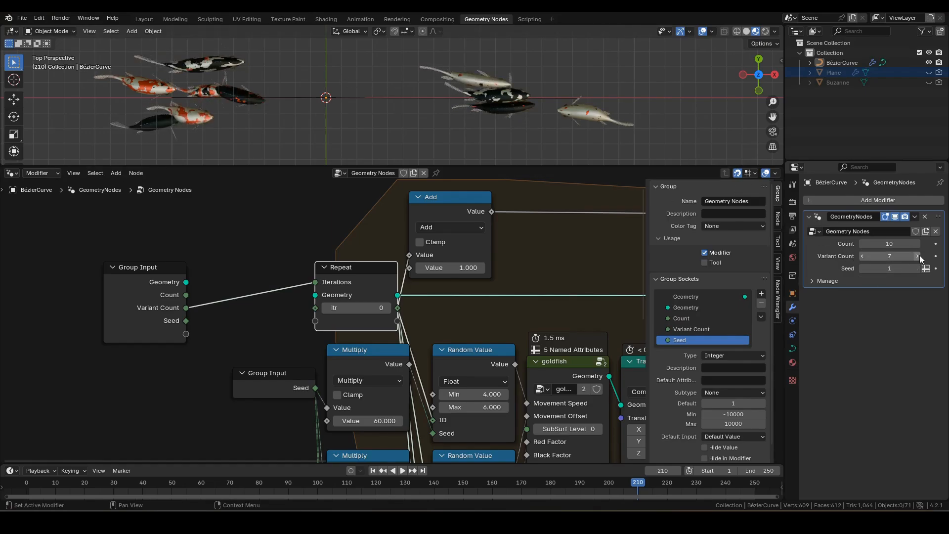
left_click(919, 255)
left_click(918, 255)
left_click(918, 256)
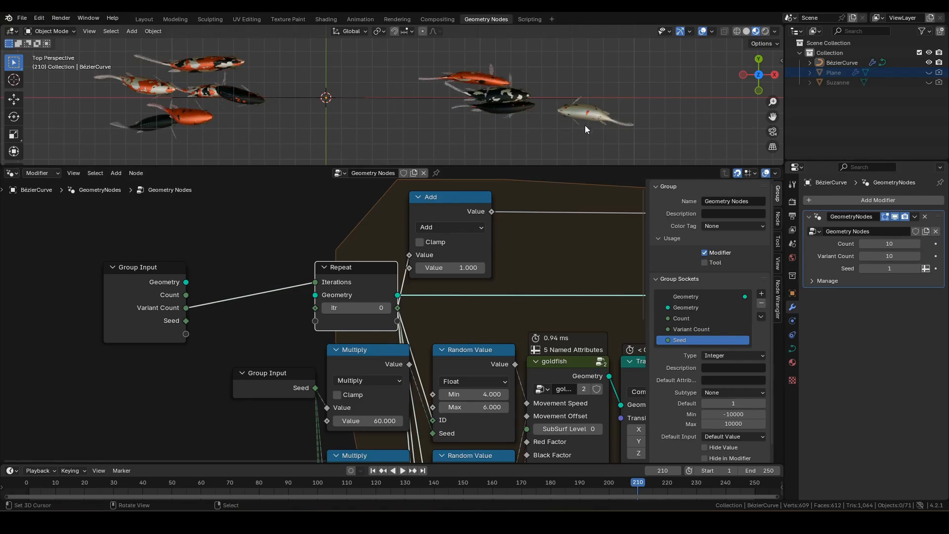
- Set the modifier's Count to 100 and play the flock animation briefly
left_click(885, 243)
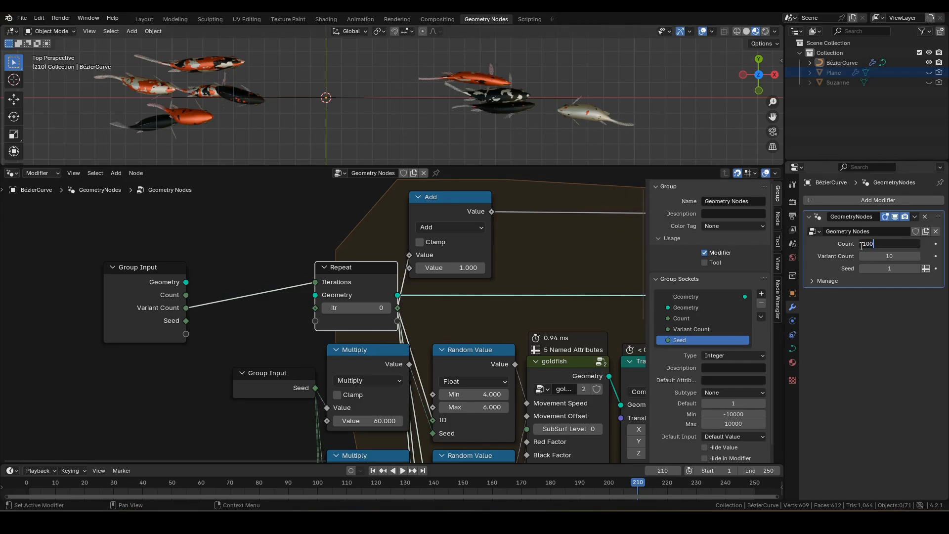
type("100")
key("Return")
key("space")
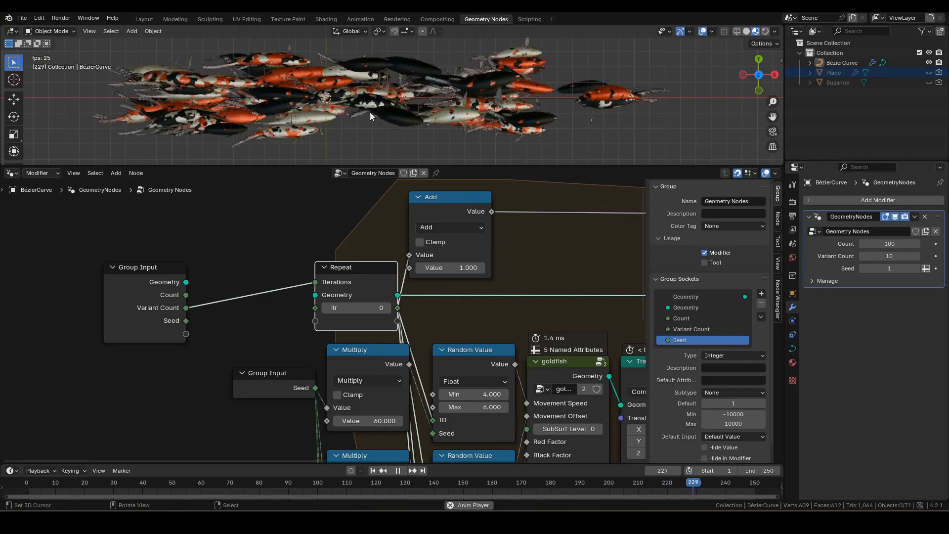
middle_click_drag(506, 262, 505, 312)
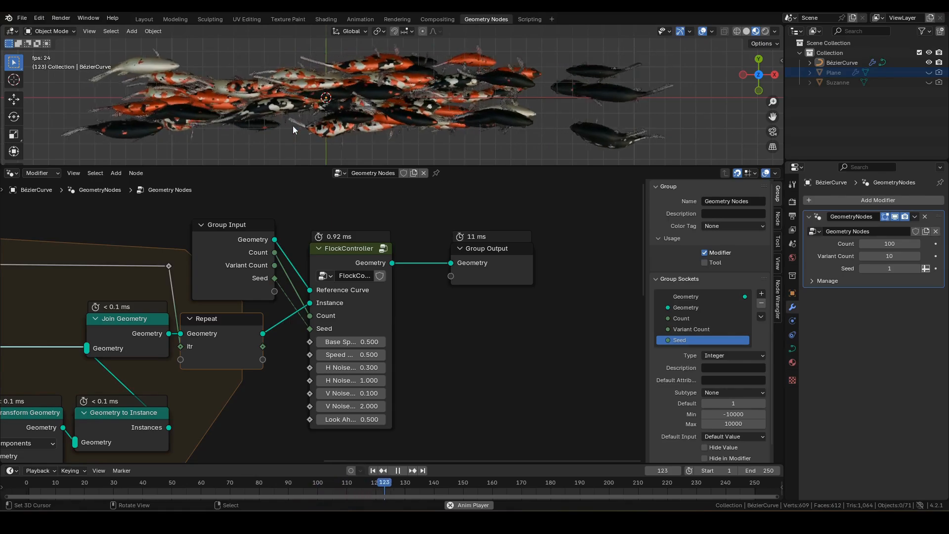
mouse_move(292, 126)
middle_mouse_down("shift")
mouse_move(342, 123)
mouse_move(306, 145)
middle_mouse_up("shift")
key("space")
- Play the animation briefly in Solid shading, and return the viewport to Material Preview
key("z")
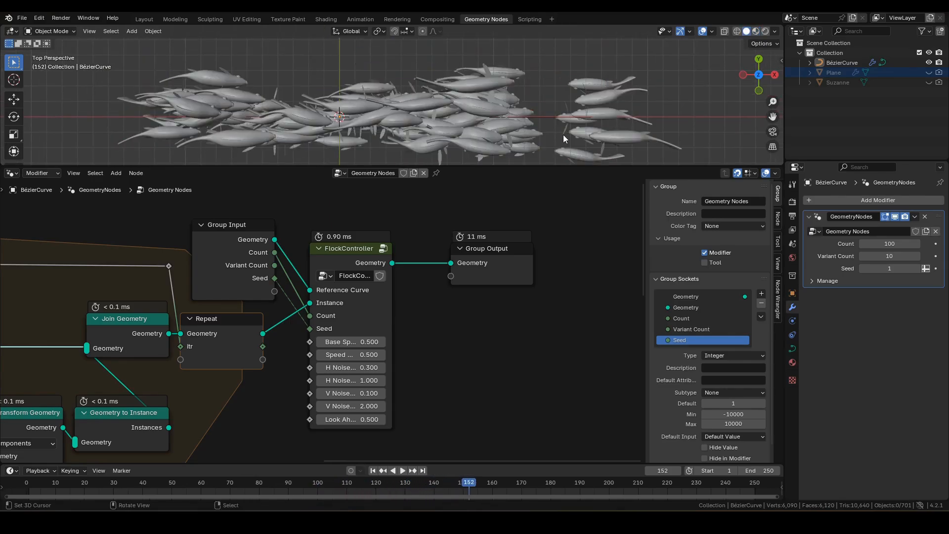
key("space")
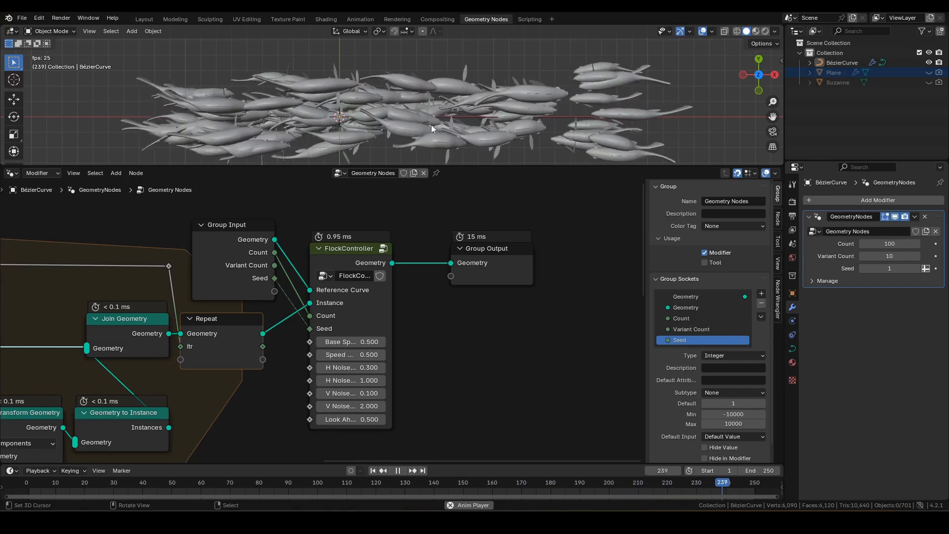
key("space")
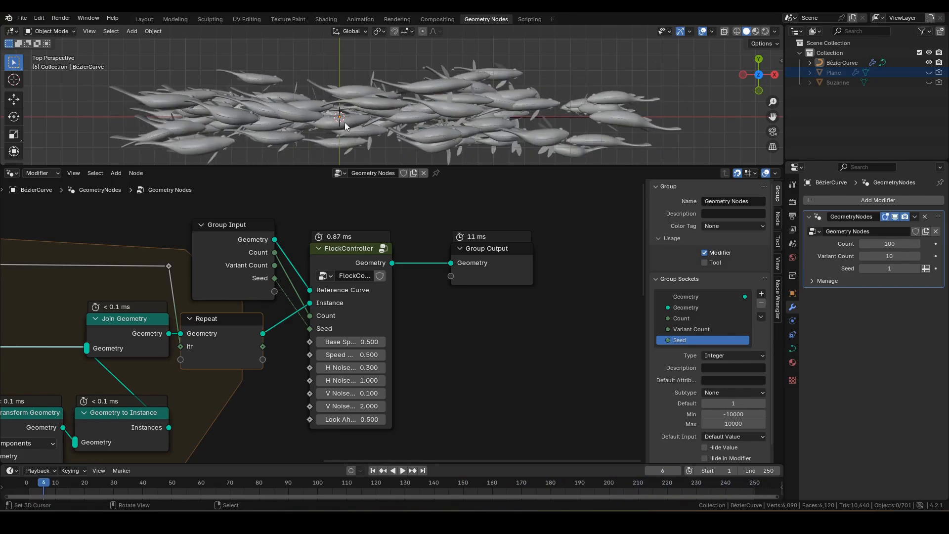
key("z")
left_click(340, 61)
- Add a Minimum math node fed by Count between the Group Input and the Repeat input node
scroll(374, 277, "down", 4)
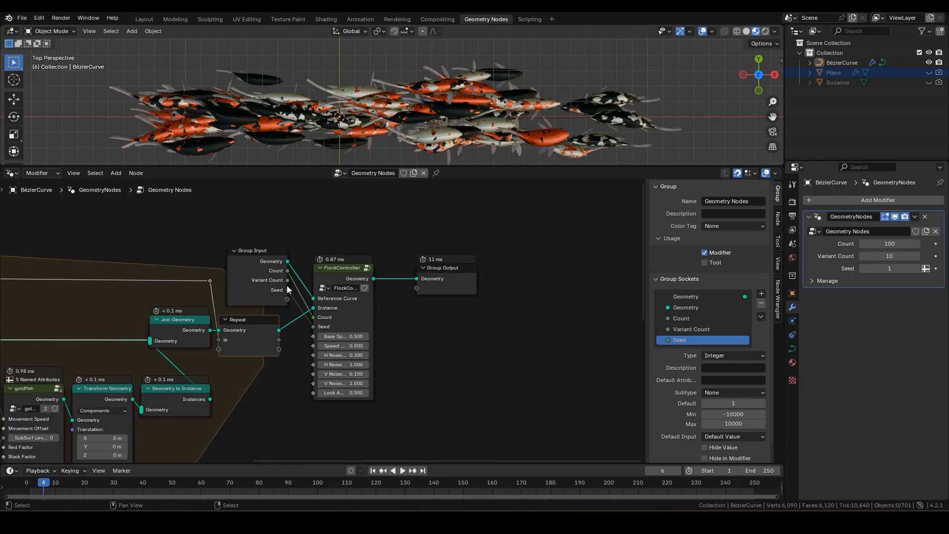
middle_click_drag(268, 295, 553, 242)
middle_click_drag(382, 287, 453, 279)
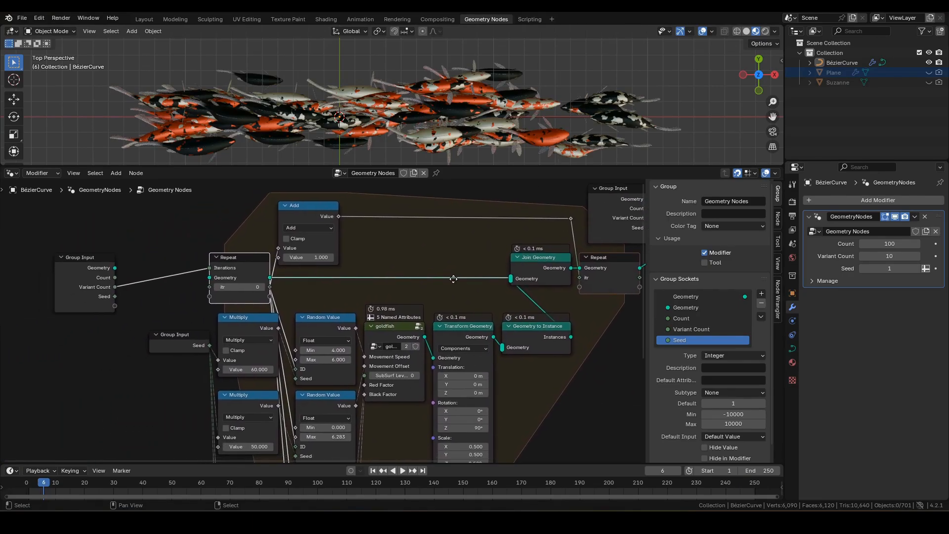
left_click(82, 267)
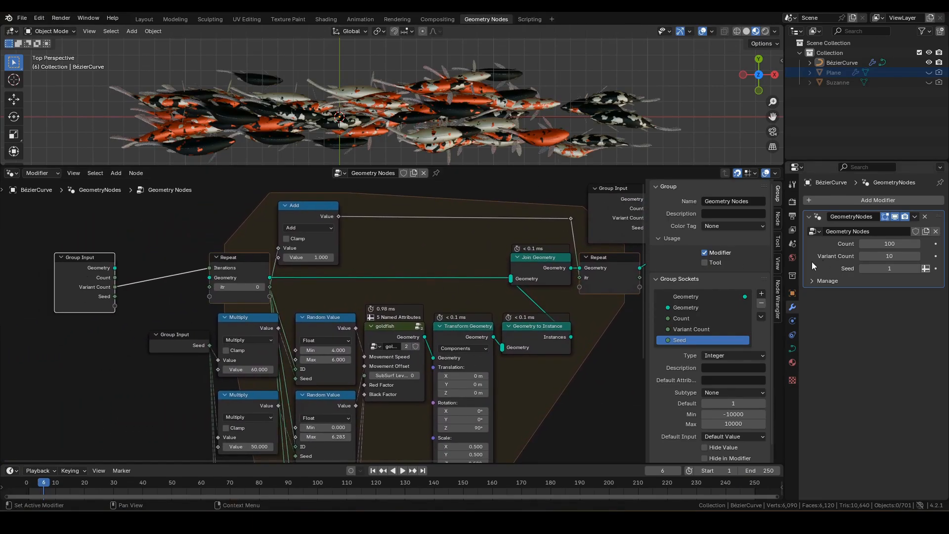
scroll(223, 299, "up", 3)
middle_click_drag(223, 298, 420, 301)
left_click_drag(233, 280, 321, 287)
left_click(254, 294)
type("min")
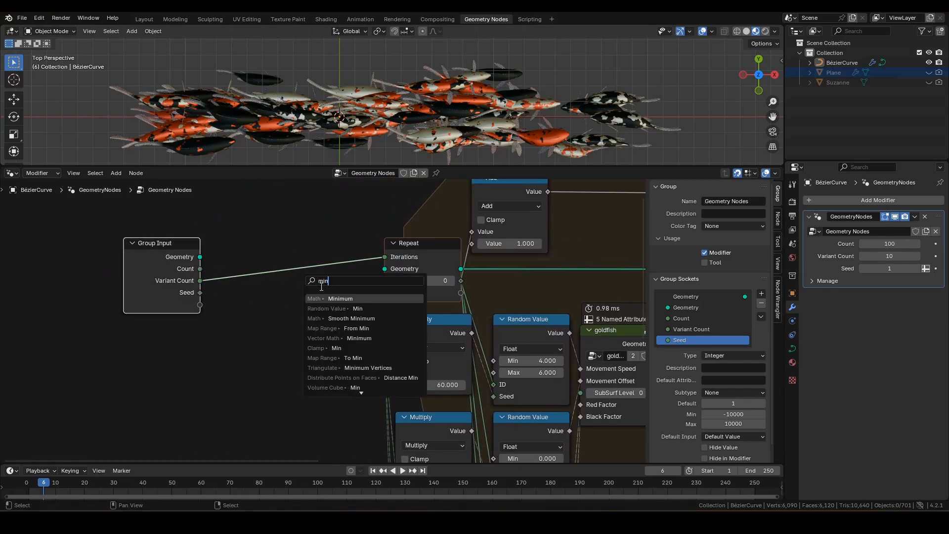
left_click(340, 309)
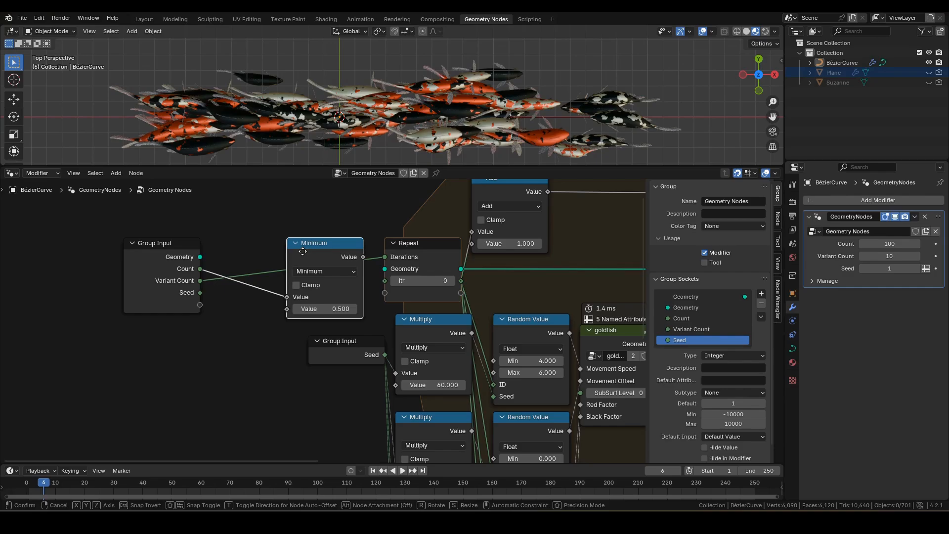
left_click(302, 251)
- Link Variant Count to the Minimum node's second value and its result to Iterations, and hide the Group Input's unused sockets
left_click_drag(195, 280, 287, 308)
left_click_drag(362, 257, 383, 254)
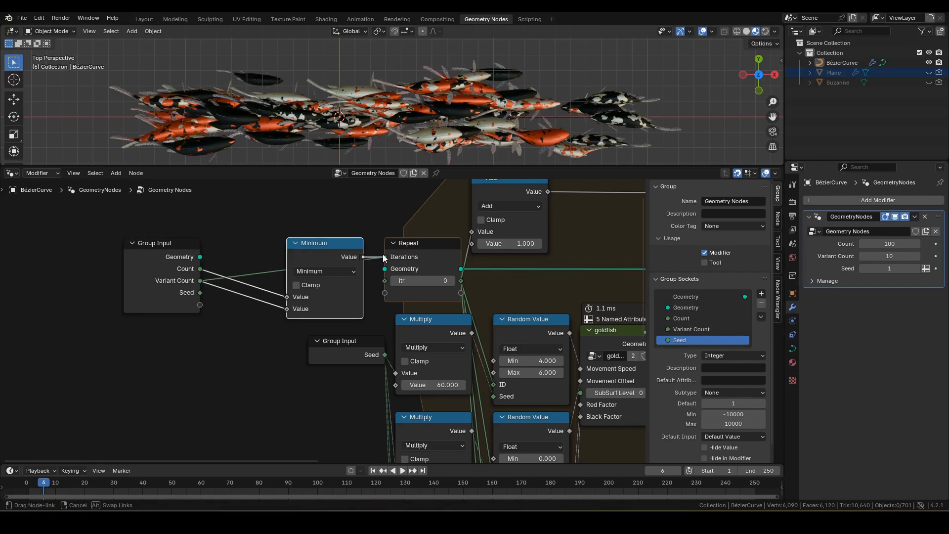
left_click_drag(321, 249, 246, 249)
left_click(167, 262)
key("ctrl+h")
- Set the modifier's Count to 50
scroll(349, 309, "down", 4)
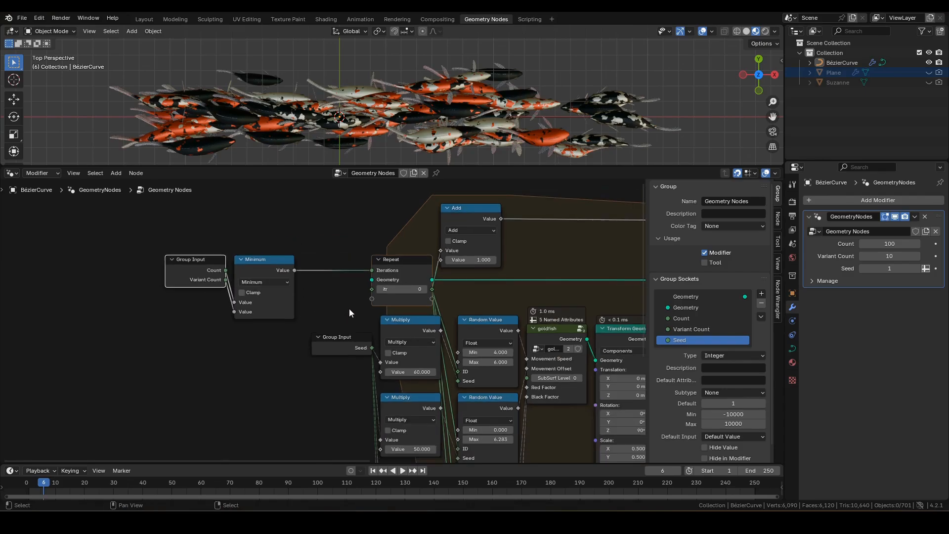
middle_click_drag(442, 294, 333, 280)
scroll(346, 292, "down", 1)
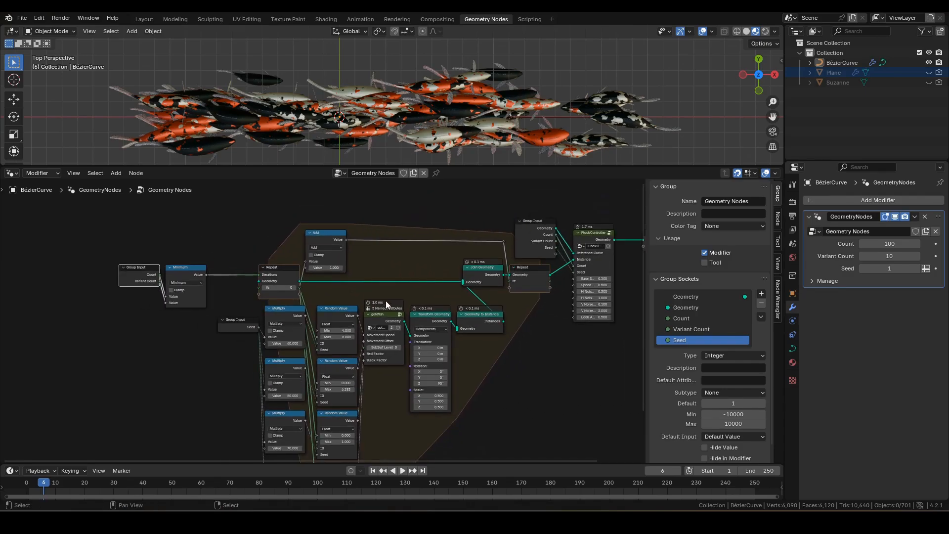
middle_click_drag(400, 319, 337, 288)
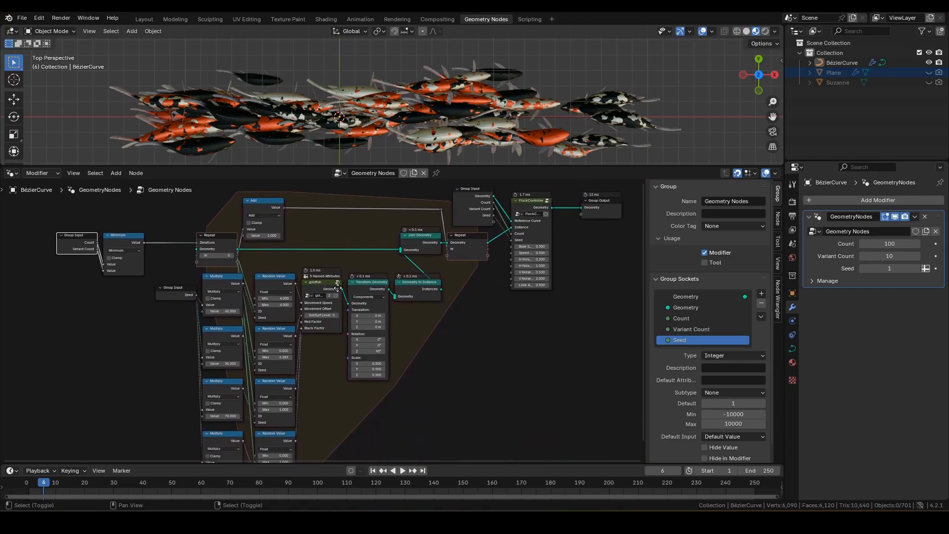
left_click(891, 244)
type("50")
key("Return")
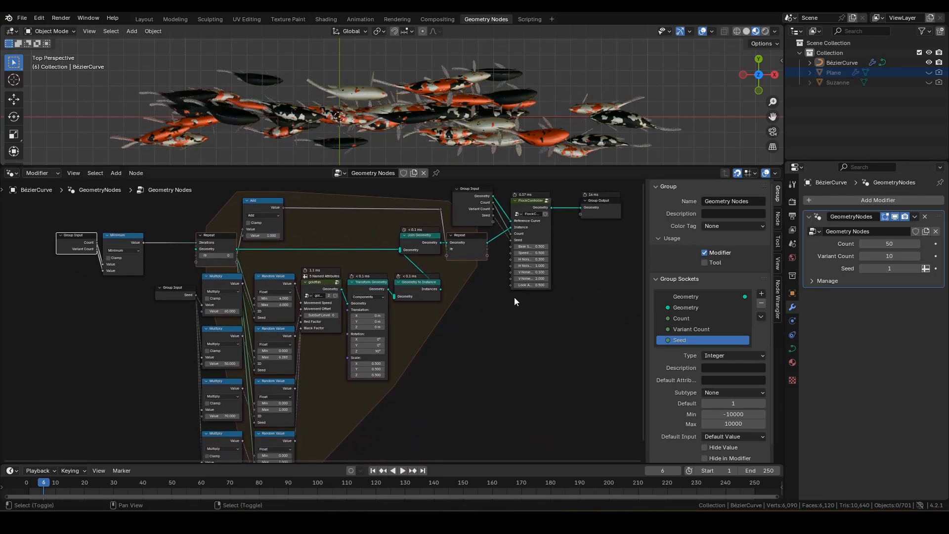
- Move the FlockController with its Group Input and Group Output away from the repeat zone, and combine the repeat zone's nodes into a node group
middle_click_drag(556, 257, 494, 310)
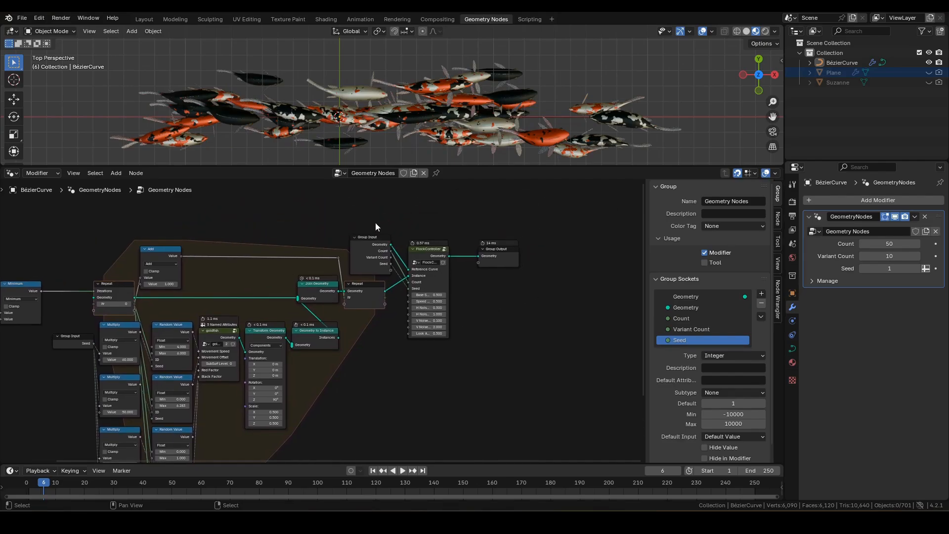
left_click_drag(375, 222, 560, 262)
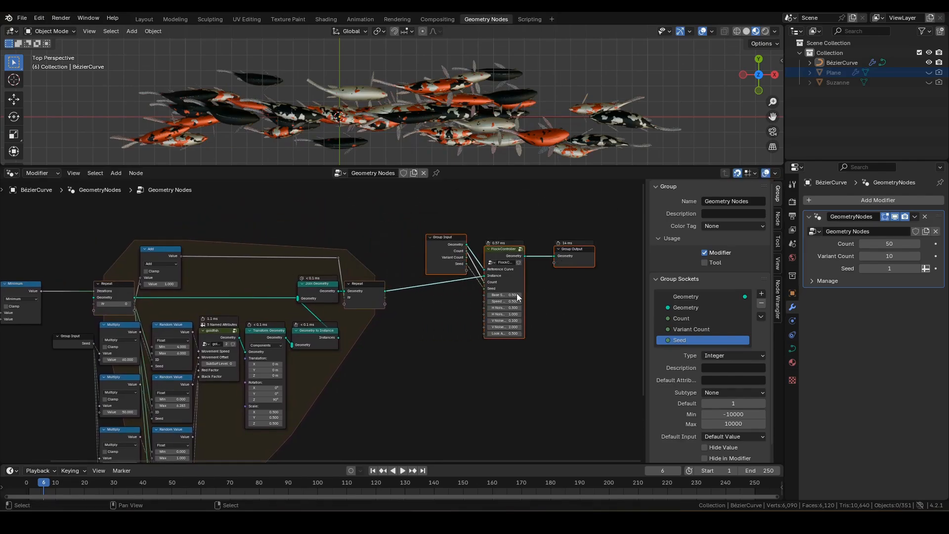
scroll(416, 354, "down", 2)
middle_click_drag(412, 359, 449, 305)
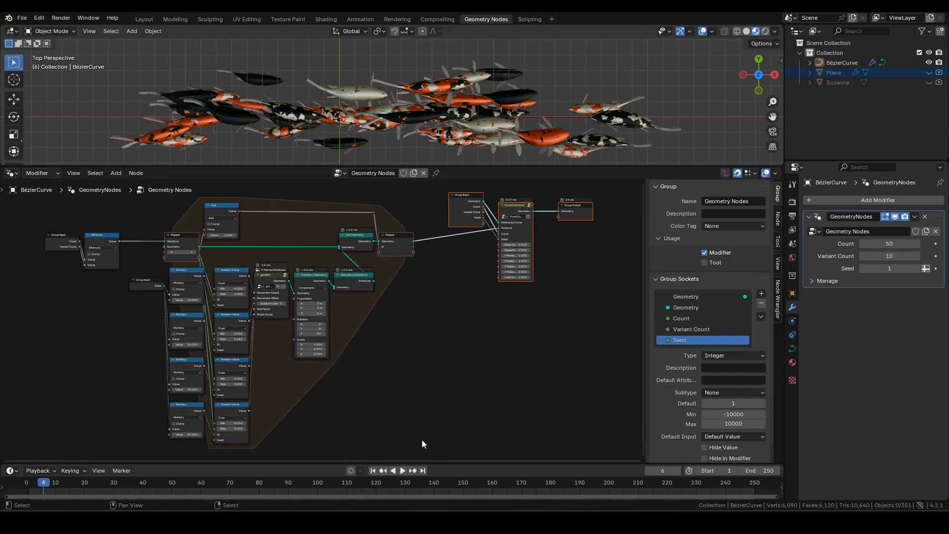
left_click_drag(422, 441, 147, 200)
key("ctrl+g")
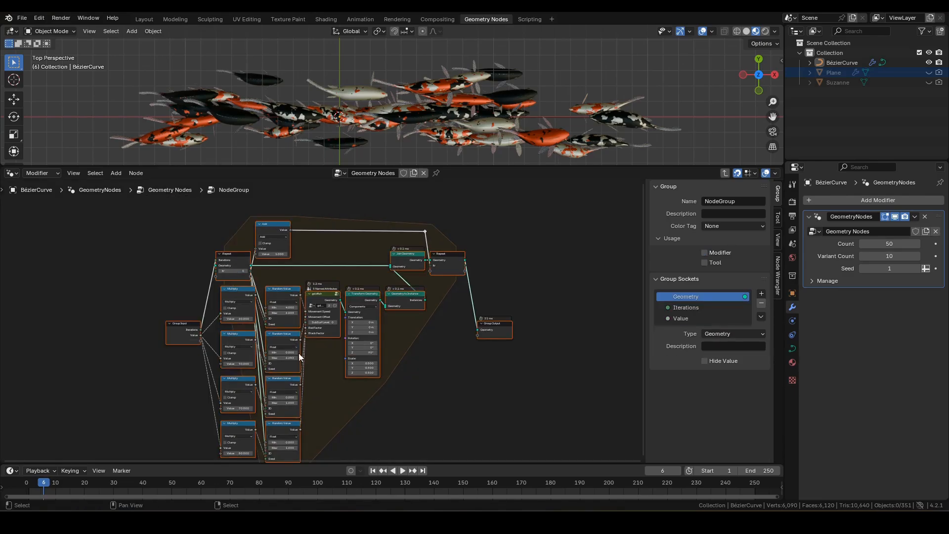
- Maximize the node editor and align the new group's Group Output and Group Input nodes with the repeat zone
scroll(302, 366, "up", 4)
middle_click_drag(405, 367, 349, 379)
left_click(563, 341)
left_click_drag(563, 341, 554, 222)
key("ctrl+space")
middle_click_drag(40, 319, 210, 319)
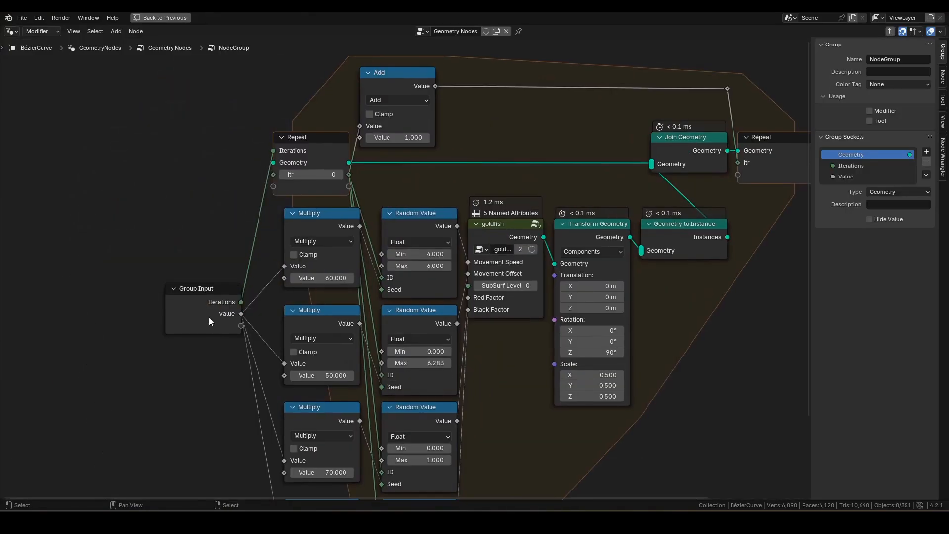
left_click_drag(210, 312, 222, 154)
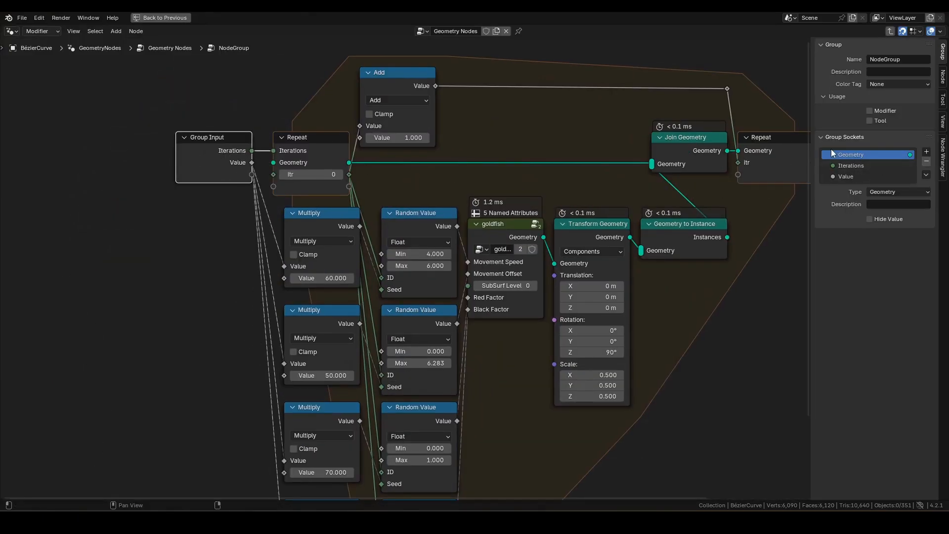
- Rename the group's Iterations input to Count and its Value input to Seed, and change Seed's type to Integer
double_click(857, 166)
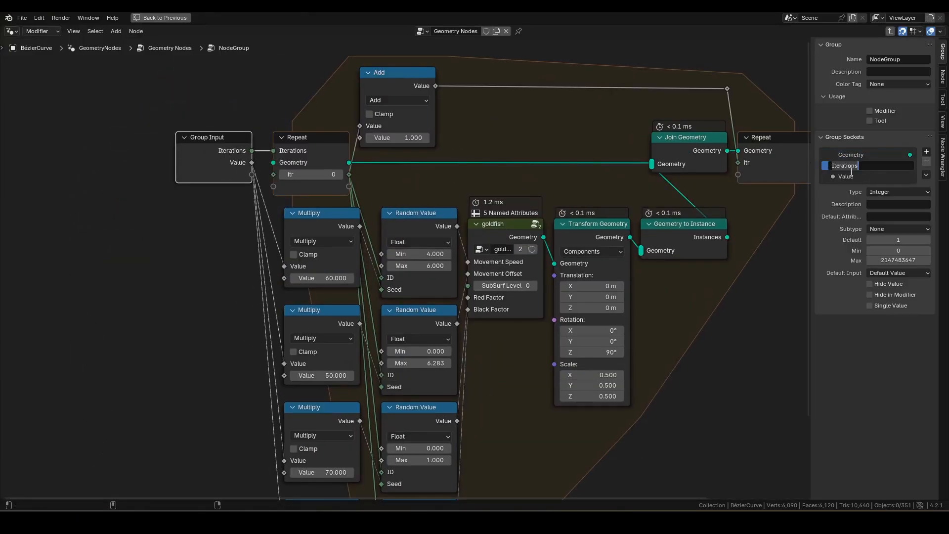
type("Count")
key("Return")
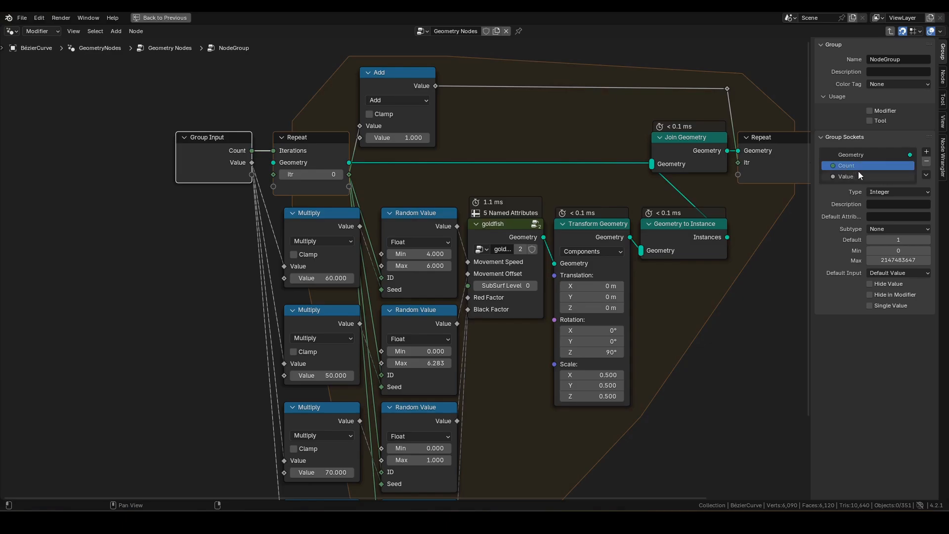
double_click(859, 174)
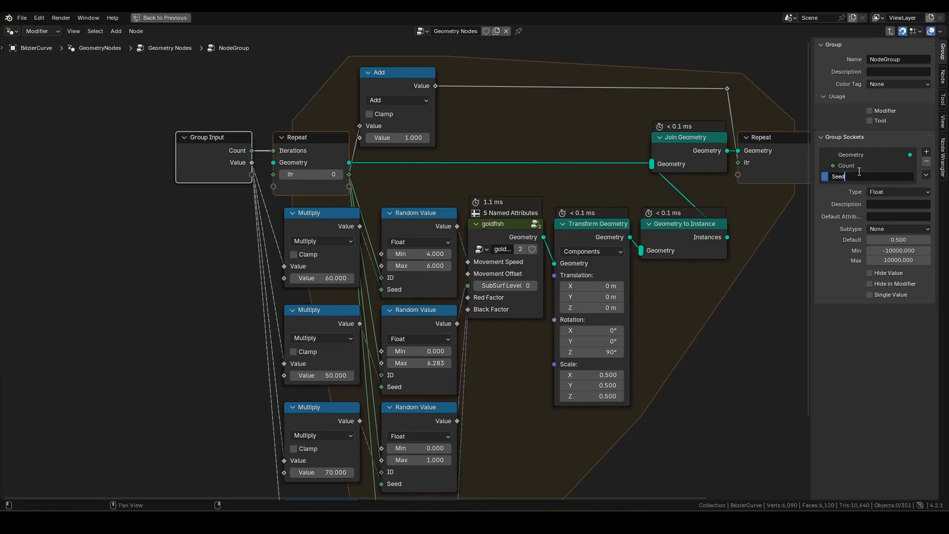
type("Seed")
key("Return")
left_click(899, 191)
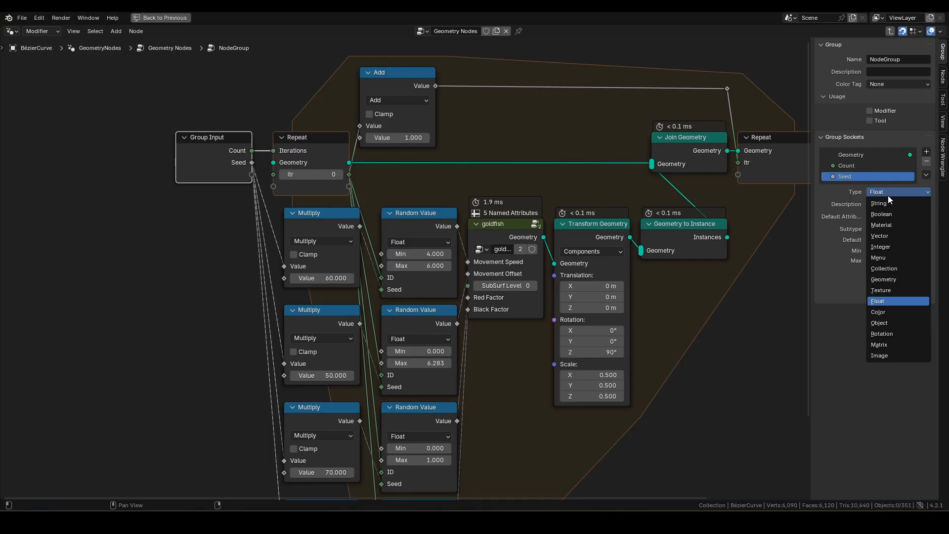
left_click(887, 194)
- Exit to the parent node tree and rename the new node group goldfishFactory
middle_click_drag(729, 307, 581, 278)
scroll(581, 277, "down", 3)
left_click(624, 139)
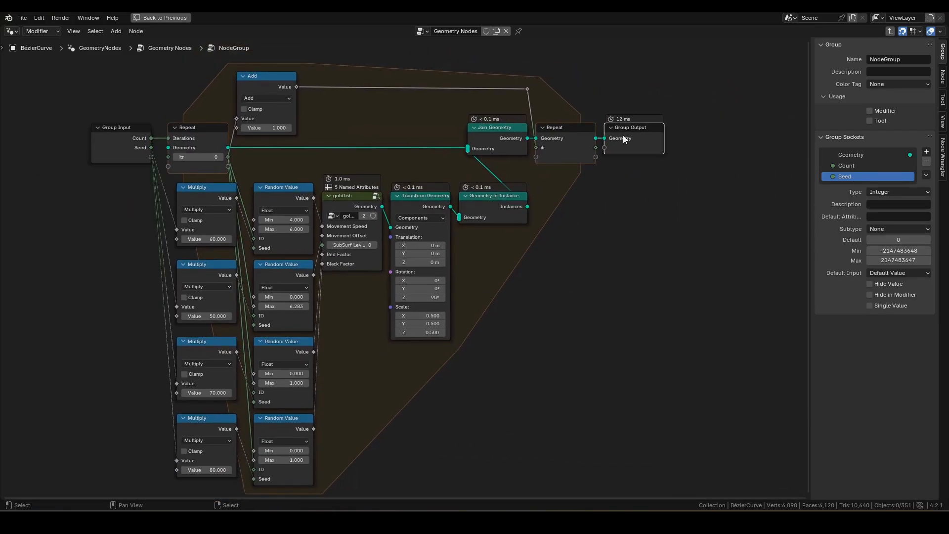
key("Tab")
middle_click_drag(559, 173, 415, 273)
middle_click_drag(199, 378, 341, 377)
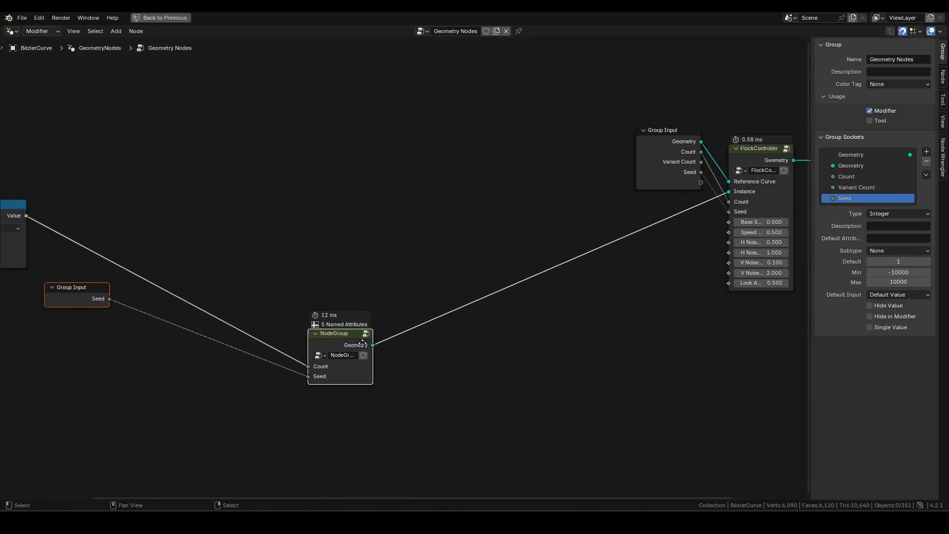
scroll(372, 366, "up", 3)
left_click(349, 383)
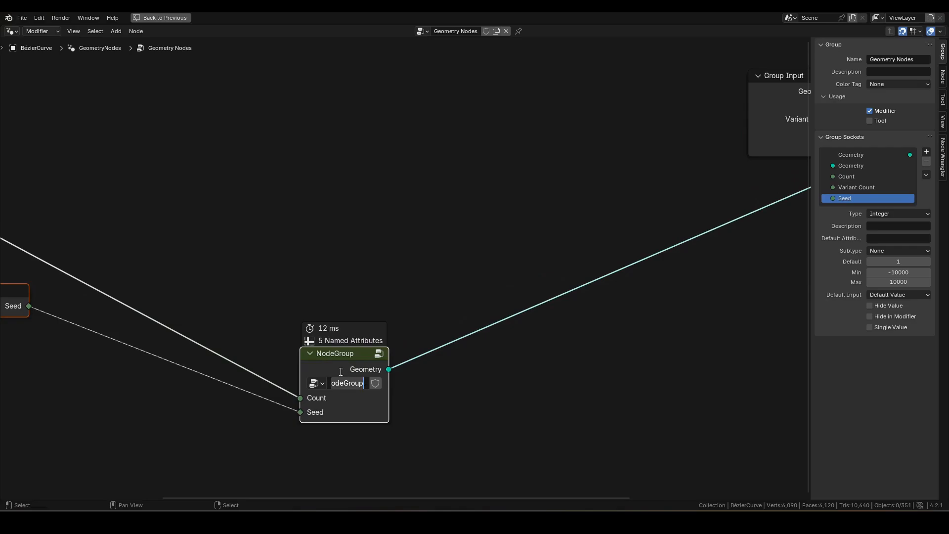
type("go")
type("ldfishFac")
type("tory")
key("Return")
scroll(341, 326, "down", 3)
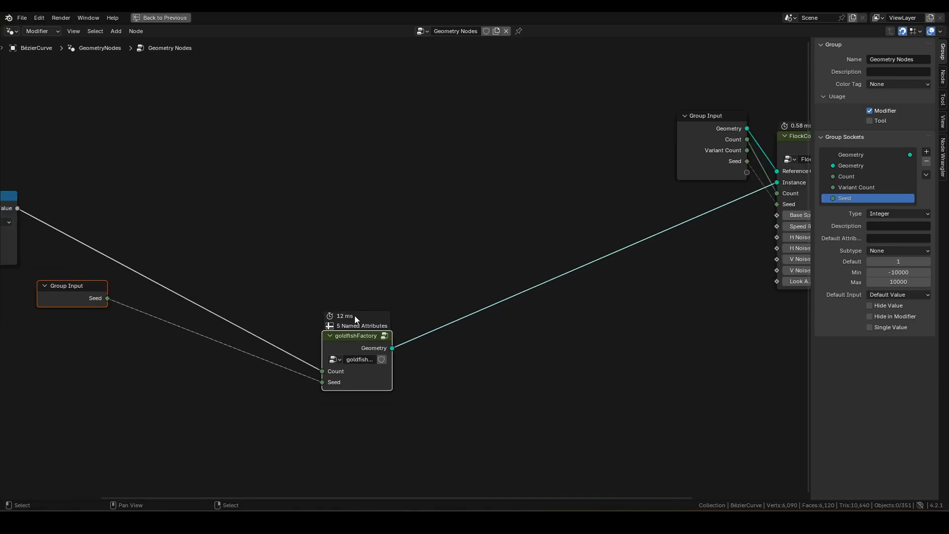
- Gather goldfishFactory, its Seed Group Input, and the Minimum node with its Group Input close to the FlockController
middle_click_drag(353, 318, 433, 296)
left_click_drag(433, 308, 587, 275)
left_click_drag(128, 261, 589, 343)
left_click_drag(589, 277, 705, 167)
middle_click_drag(101, 200, 166, 256)
left_click_drag(166, 259, 69, 223)
key("g")
left_click(638, 223)
middle_click_drag(683, 184, 241, 223)
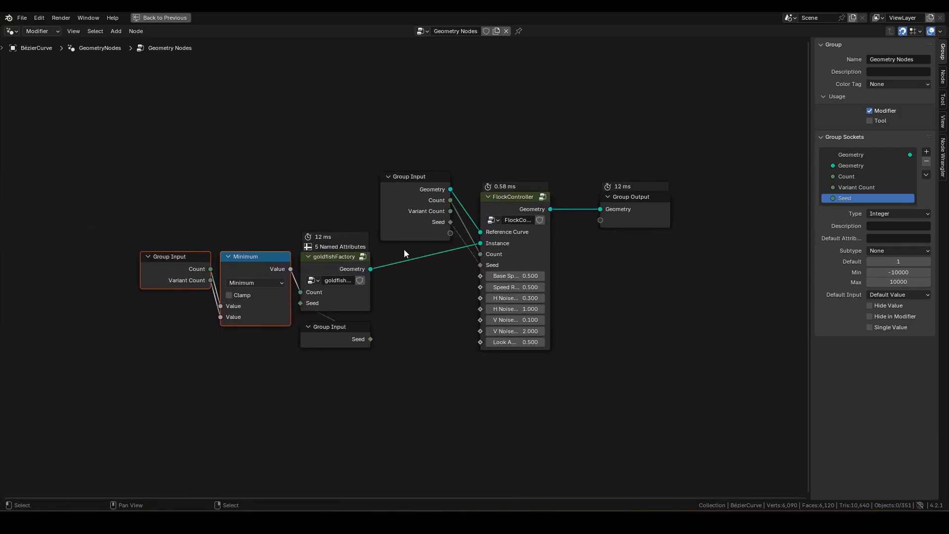
scroll(389, 293, "up", 3)
middle_click_drag(403, 295, 387, 302)
- Expose the FlockController's Base Speed, Speed Randomness, H and V Noise Scale and Gain, and Look Ahead Time as group inputs
left_click(388, 187)
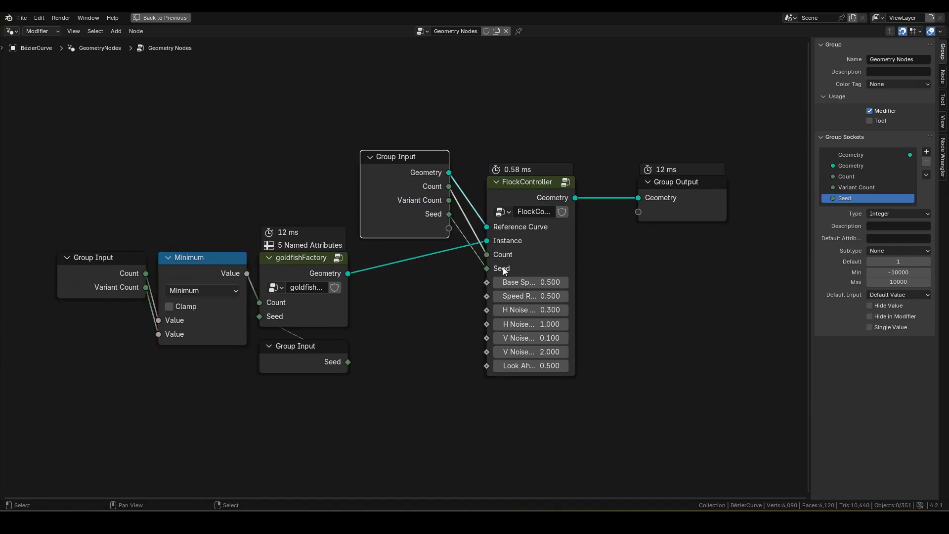
left_click_drag(486, 282, 449, 228)
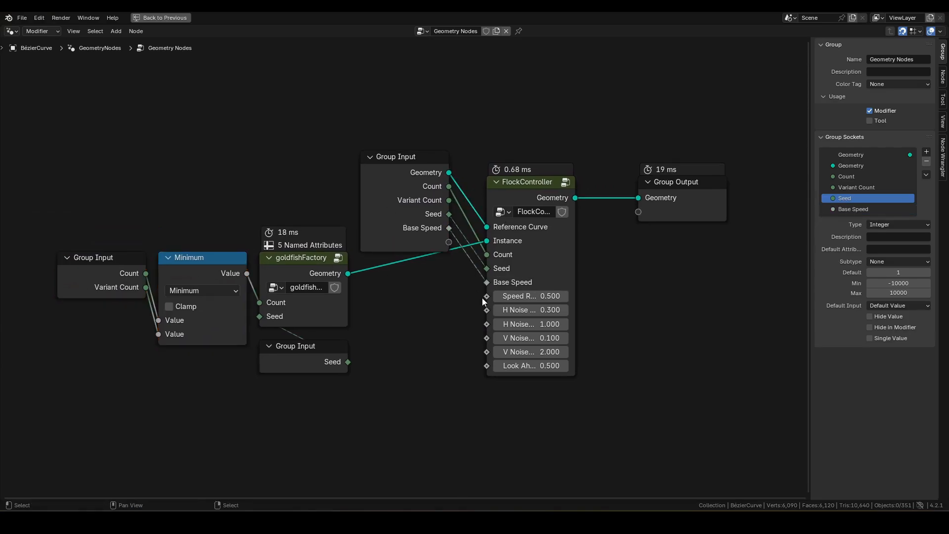
left_click_drag(487, 296, 449, 256)
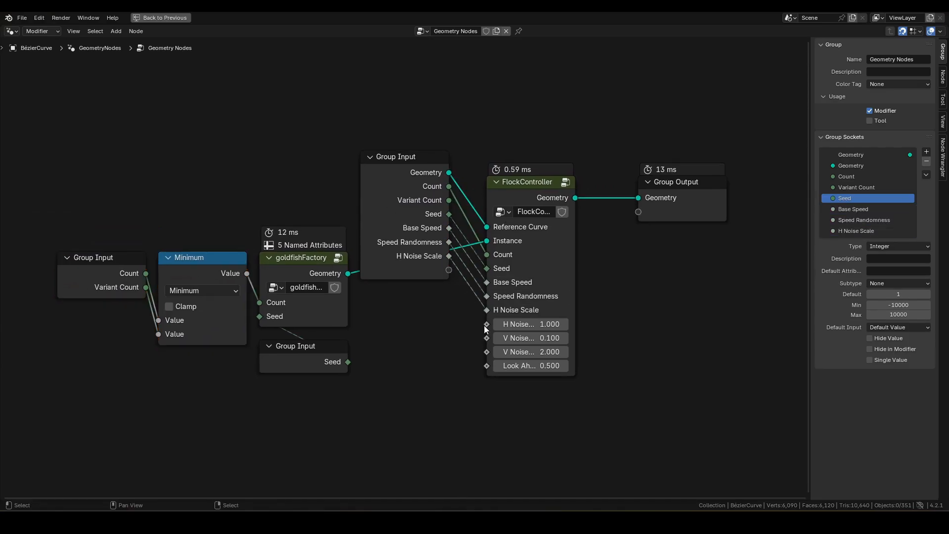
left_click_drag(486, 324, 449, 284)
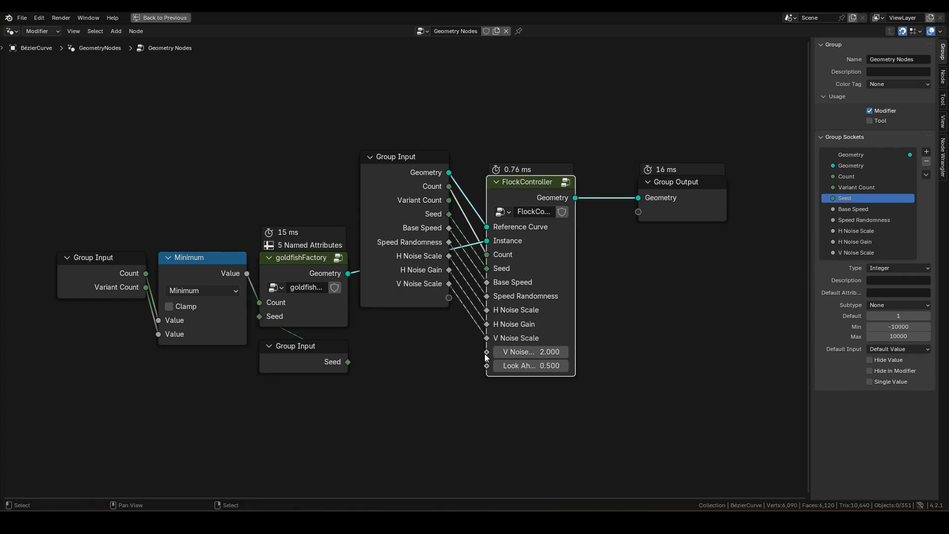
left_click_drag(486, 352, 452, 301)
left_click_drag(486, 366, 449, 312)
- Move goldfishFactory and its feeding nodes below the main Group Input, and shift the FlockController slightly up
left_click_drag(380, 414, 138, 260)
left_click_drag(300, 271, 401, 373)
left_click(134, 213)
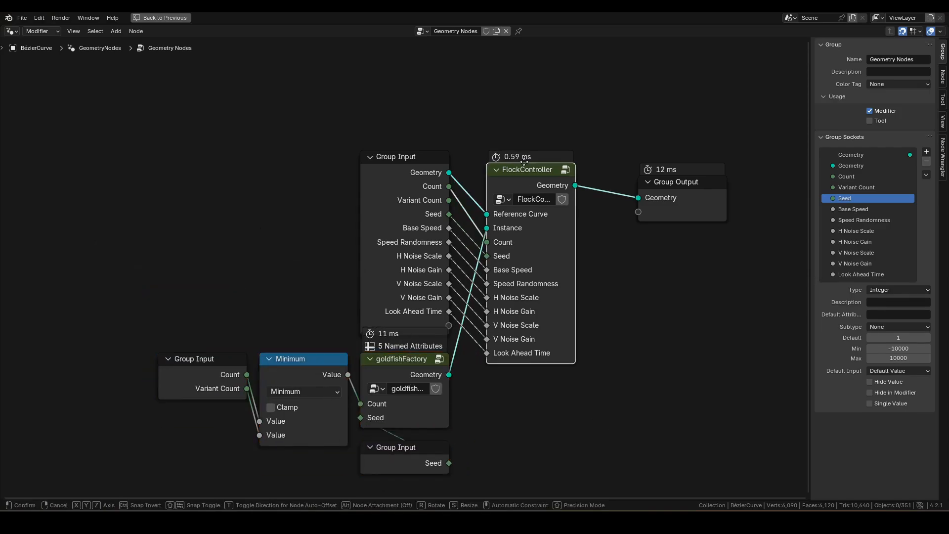
middle_click_drag(583, 395, 544, 345)
- Restore the full layout, replace all of the Bézier curve's points with a Bézier circle in Edit Mode, and scale it up
key("ctrl+space")
middle_click_drag(512, 285, 530, 271, "shift")
scroll(422, 114, "down", 3)
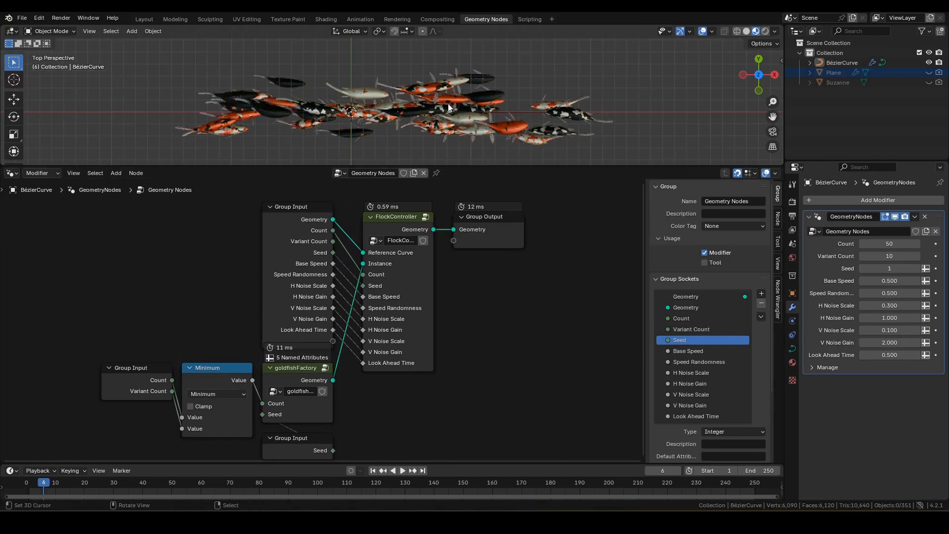
key("Tab")
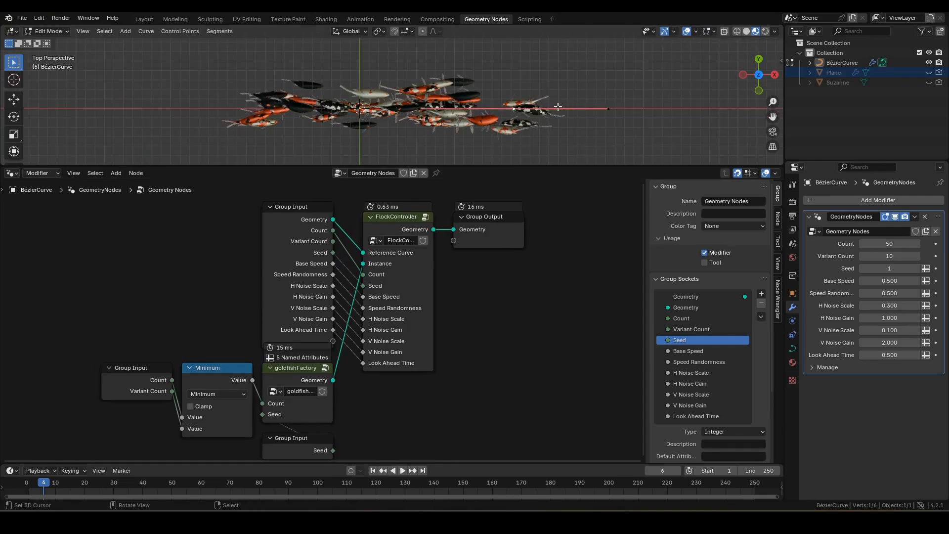
key("a")
key("x")
left_click(572, 106)
key("shift+a")
left_click(437, 114)
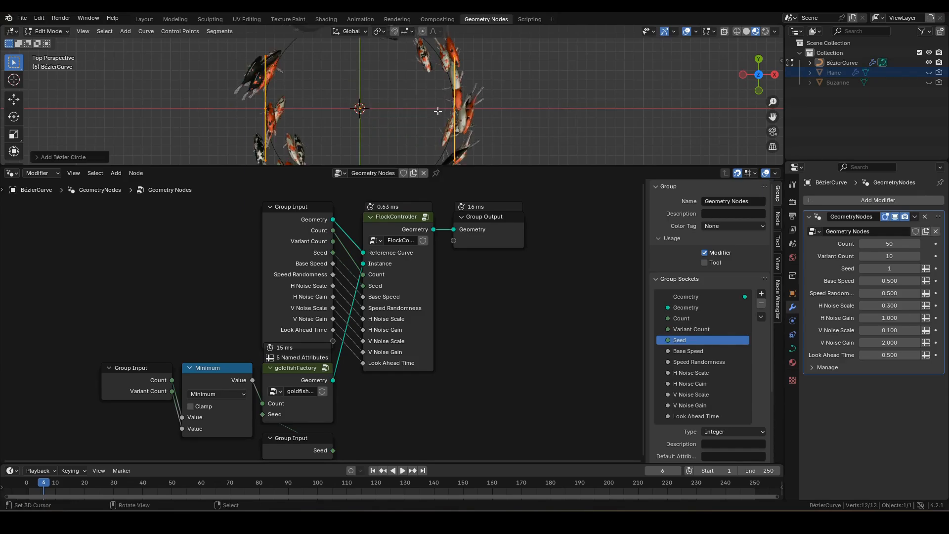
key("KP_Decimal")
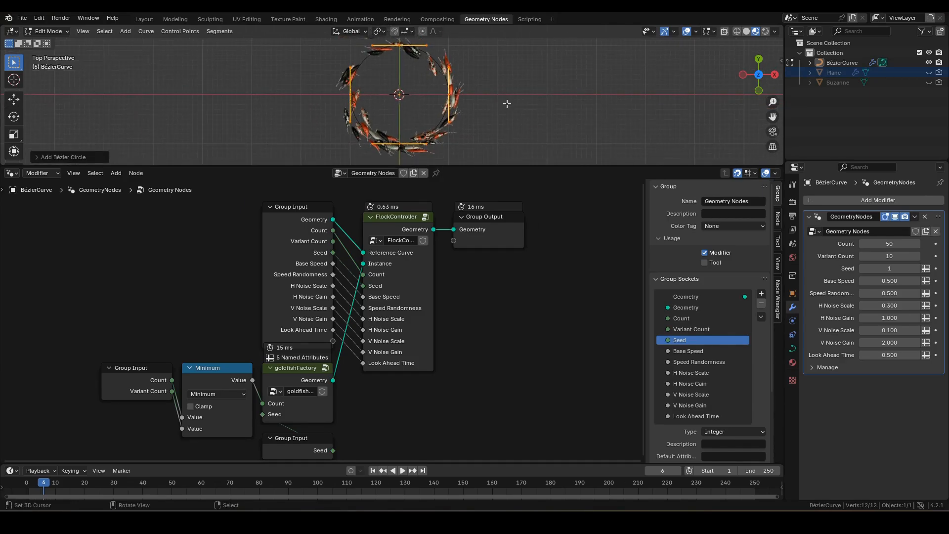
key("s")
left_click(545, 115)
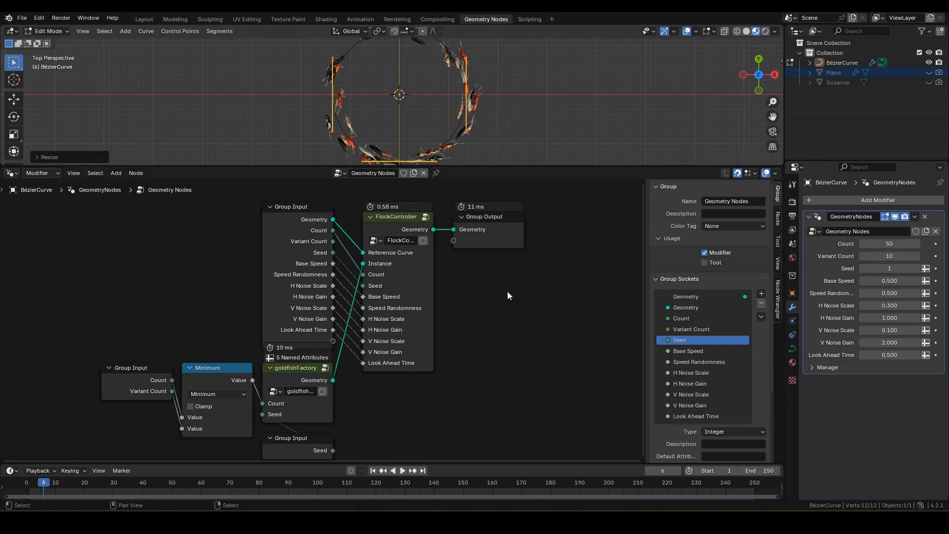
- Set the modifier's H Noise Gain to 2 and return the curve to Object Mode
middle_click_drag(508, 282, 512, 298)
scroll(593, 281, "up", 3)
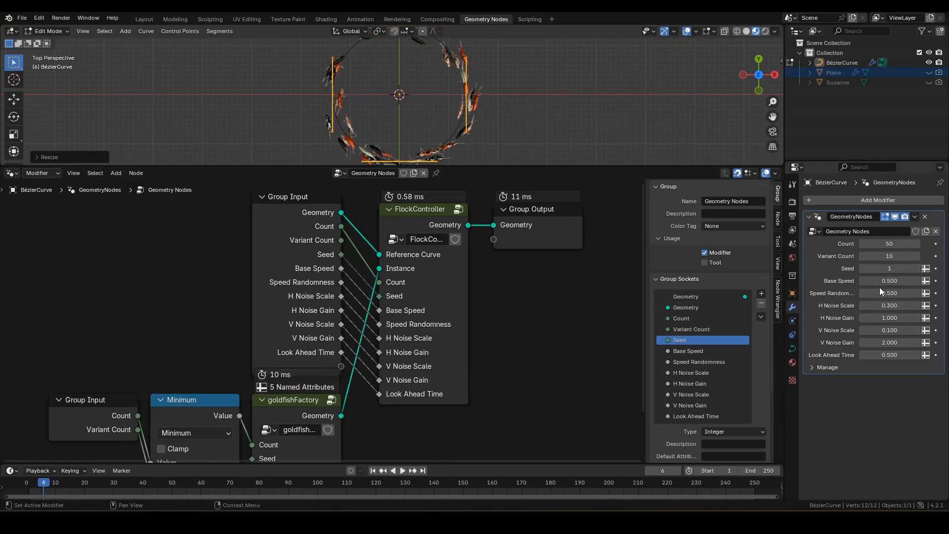
double_click(876, 318)
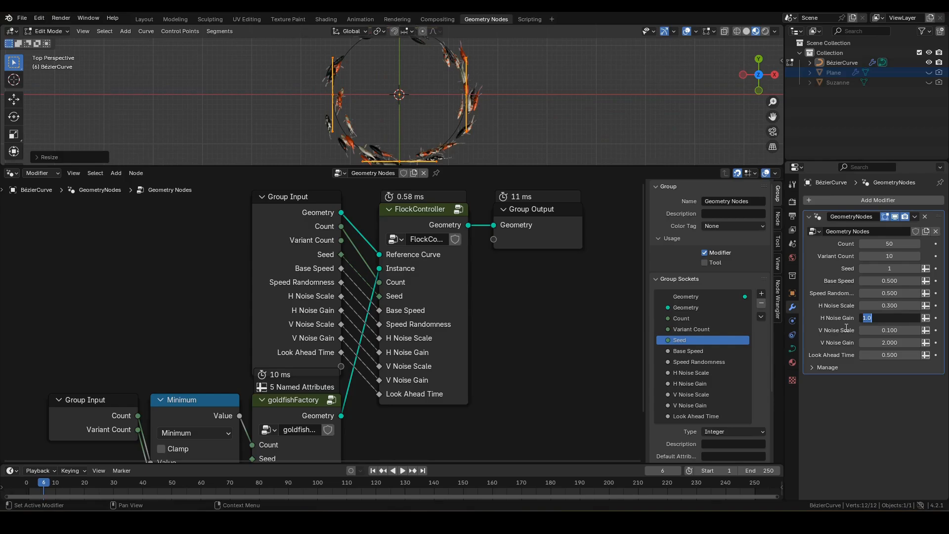
type("2")
key("Return")
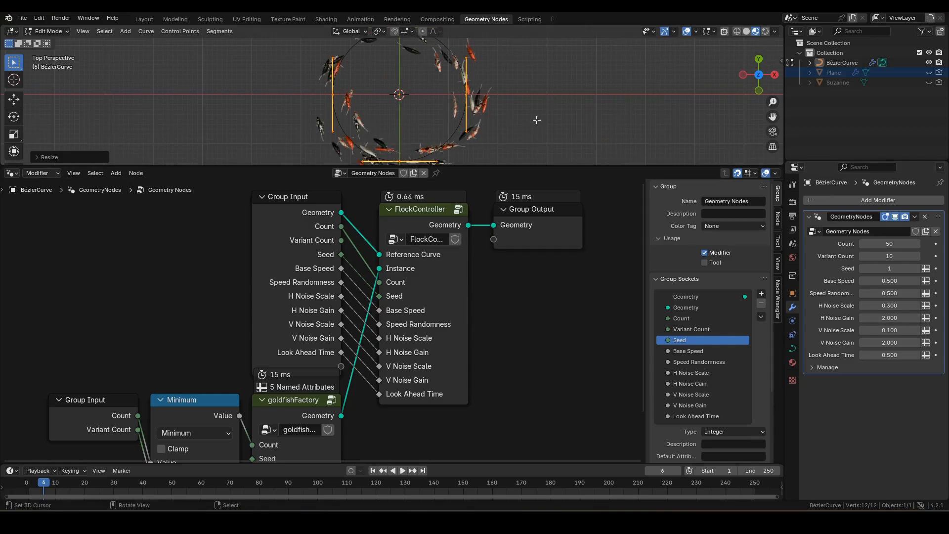
key("Tab")
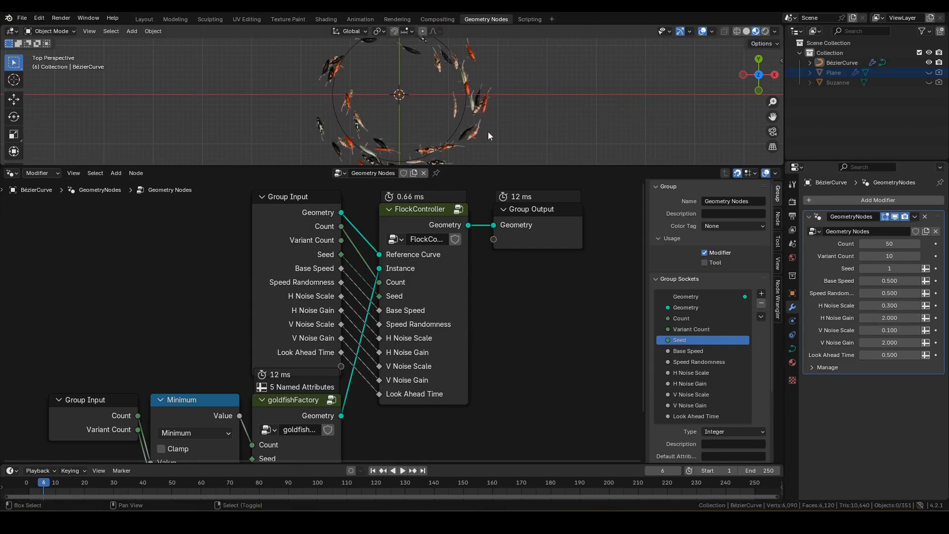
- Open the goldfishFactory group and raise the third Random Value node's Min to 0.39
middle_click_drag(486, 347, 509, 293)
scroll(430, 384, "up", 2)
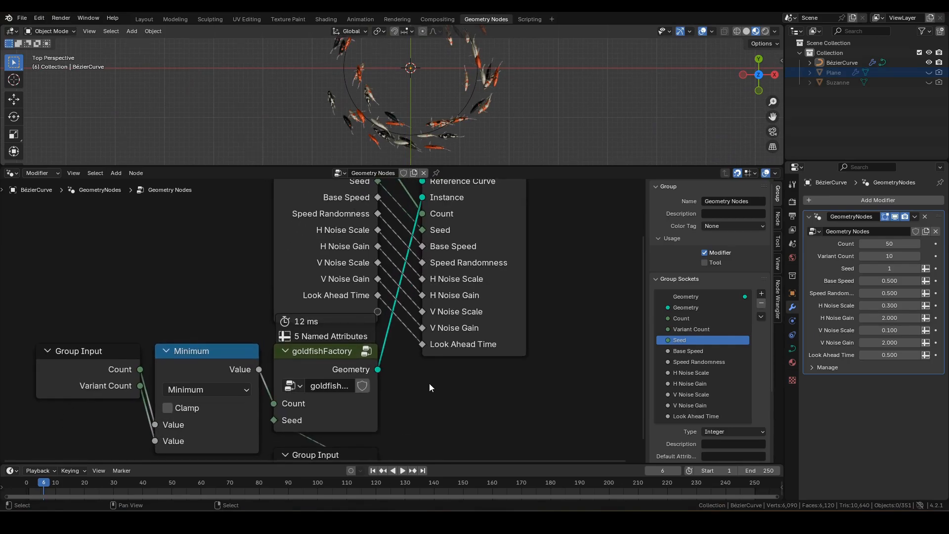
scroll(430, 396, "down", 3)
middle_click_drag(430, 397, 435, 413)
scroll(475, 99, "down", 1)
middle_click_drag(474, 98, 464, 117, "shift")
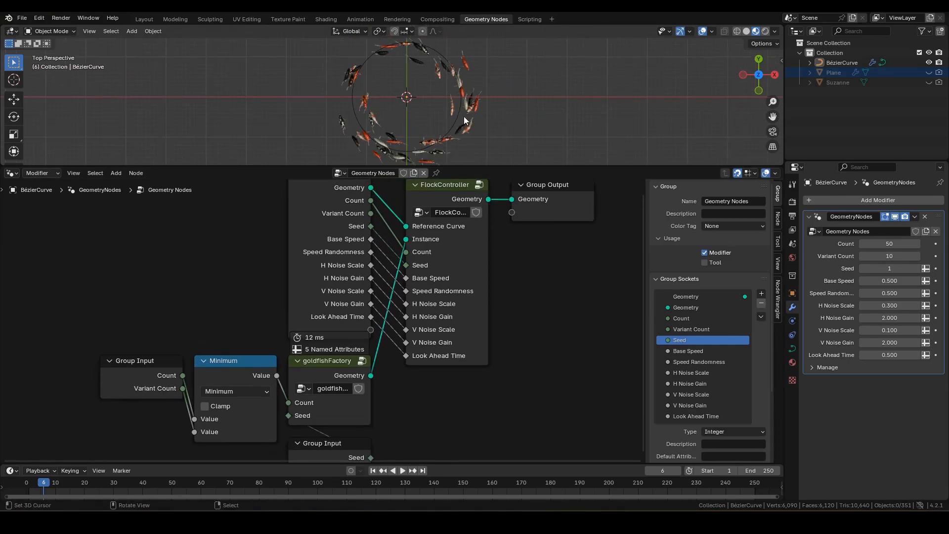
left_click(339, 376)
key("Tab")
middle_click_drag(269, 384, 461, 262)
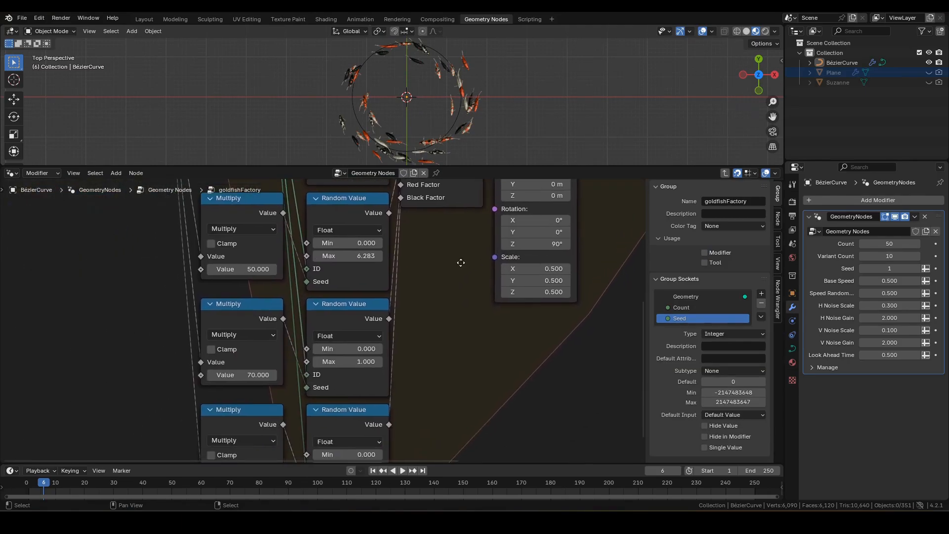
scroll(438, 310, "down", 3)
middle_click_drag(430, 341, 452, 289)
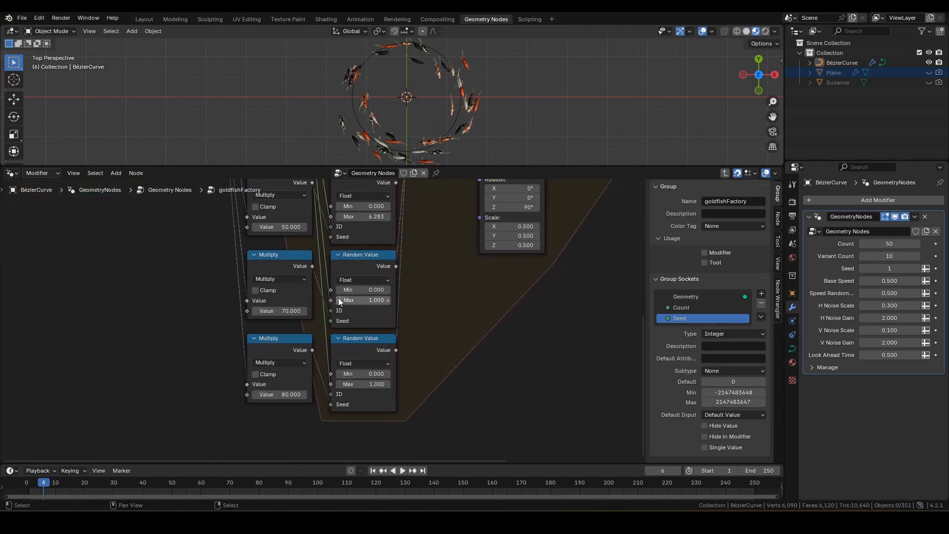
scroll(353, 354, "up", 1)
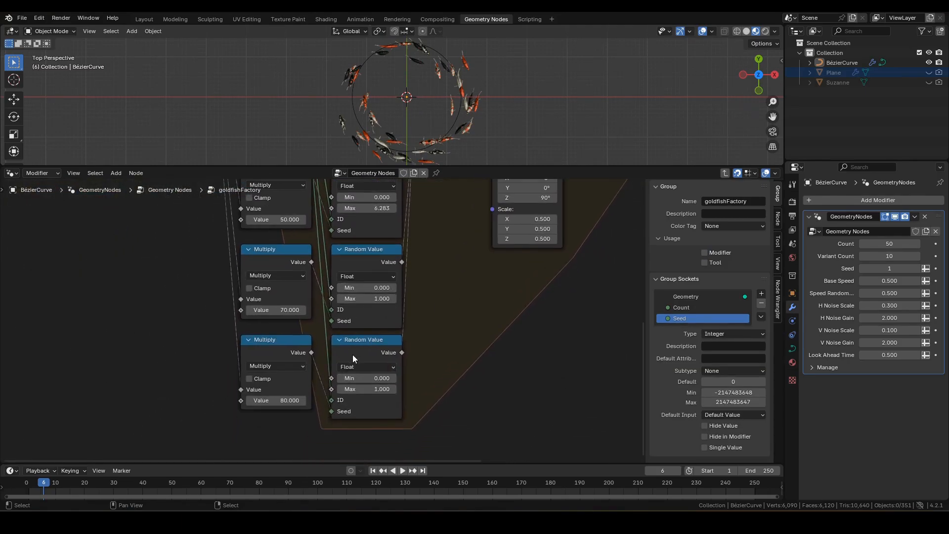
left_click(364, 290, "shift")
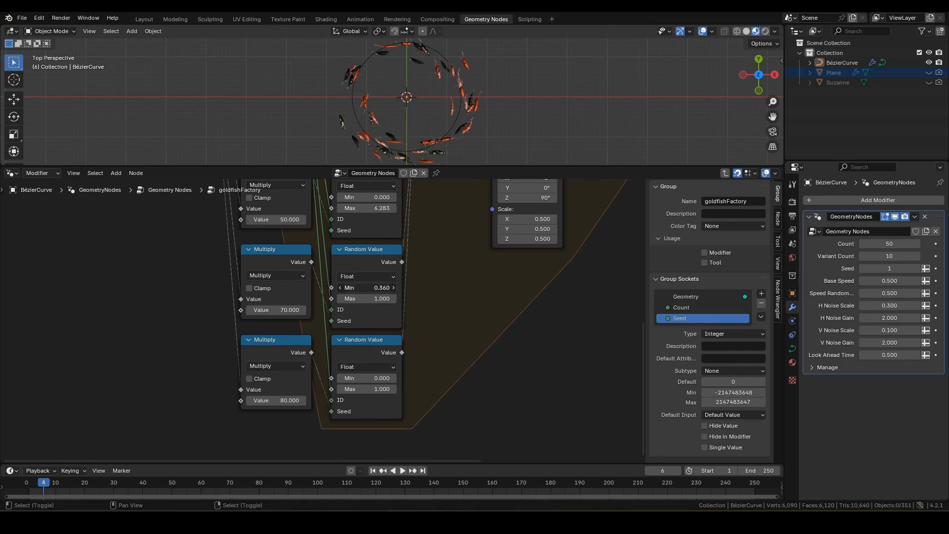
- Set the last Random Value node's Min to 0.09 and Max to 0.65, and adjust the third one's Min to 0.4
left_click(378, 387, "shift")
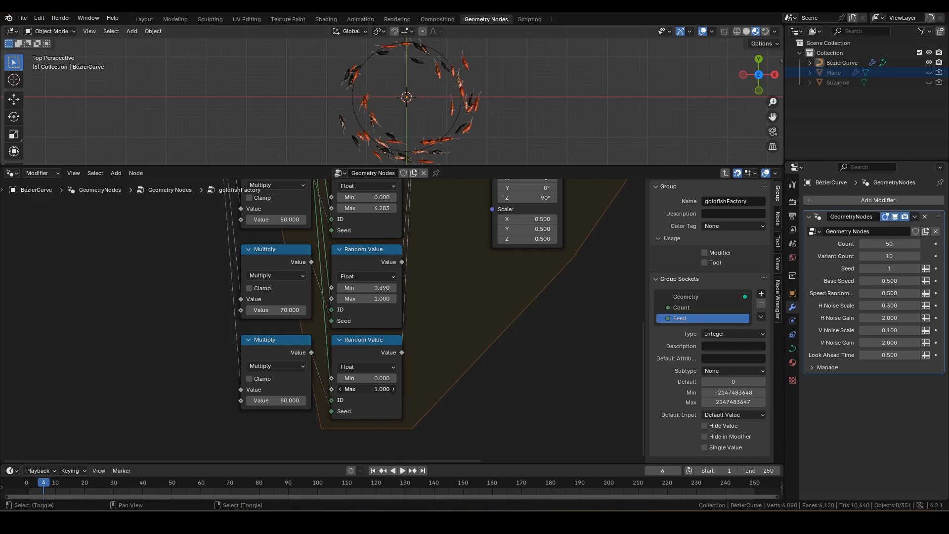
left_click_drag(379, 389, 361, 388, "shift")
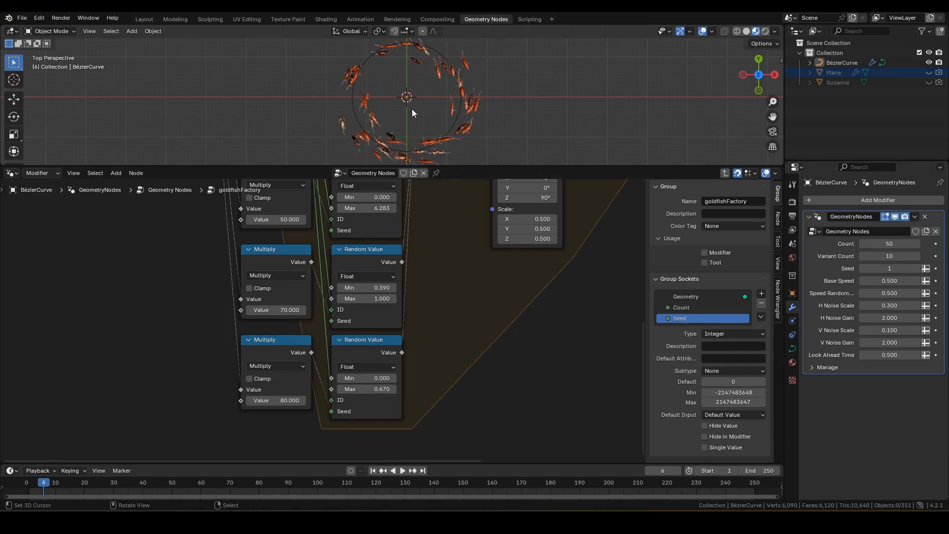
scroll(412, 109, "up", 3)
scroll(418, 115, "down", 2)
middle_click_drag(426, 133, 436, 138, "shift")
left_click_drag(379, 388, 377, 389, "shift")
left_click_drag(376, 378, 383, 377, "shift")
left_click_drag(377, 388, 378, 389, "shift")
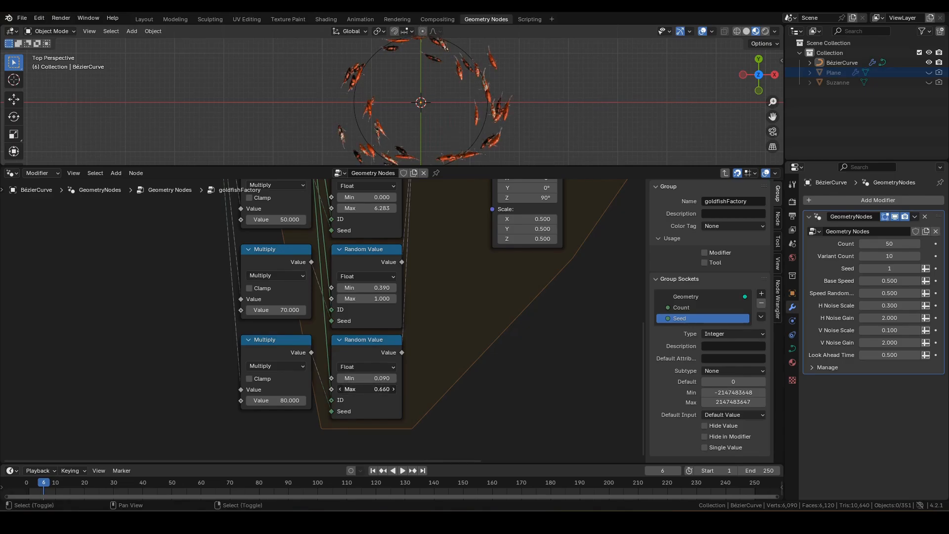
left_click_drag(376, 287, 377, 287, "shift")
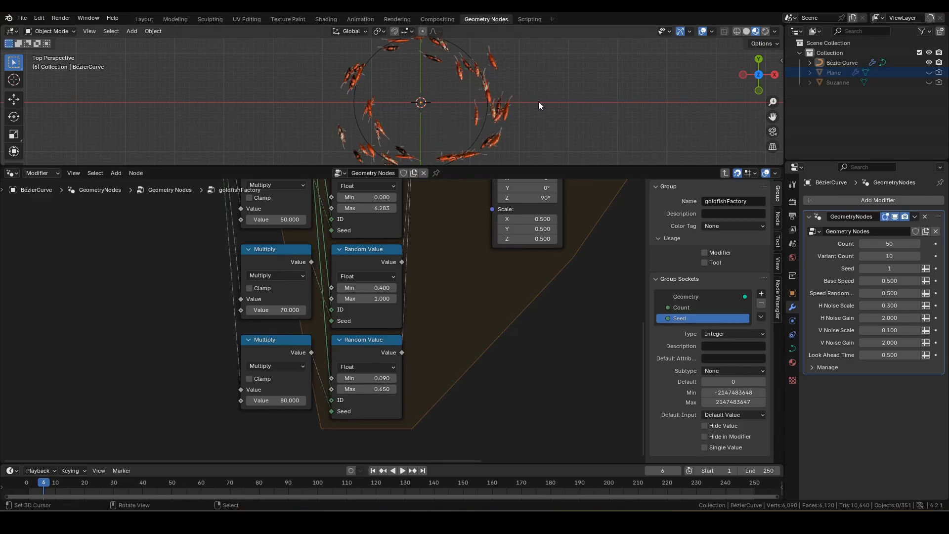
- Maximize the 3D viewport and play the animation to watch the goldfish swim around the circle
key("ctrl+space")
scroll(550, 241, "up", 4)
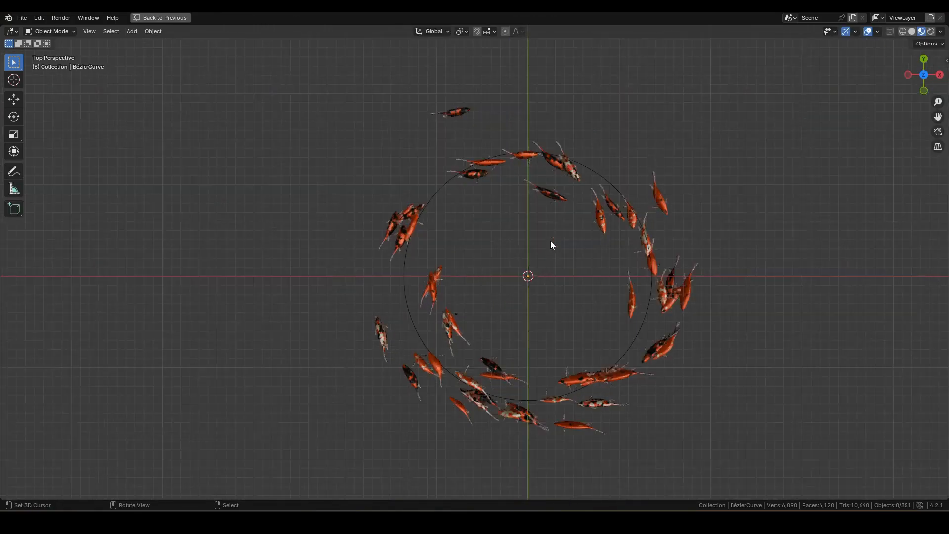
key("space")
middle_click_drag(468, 245, 483, 280, "shift")
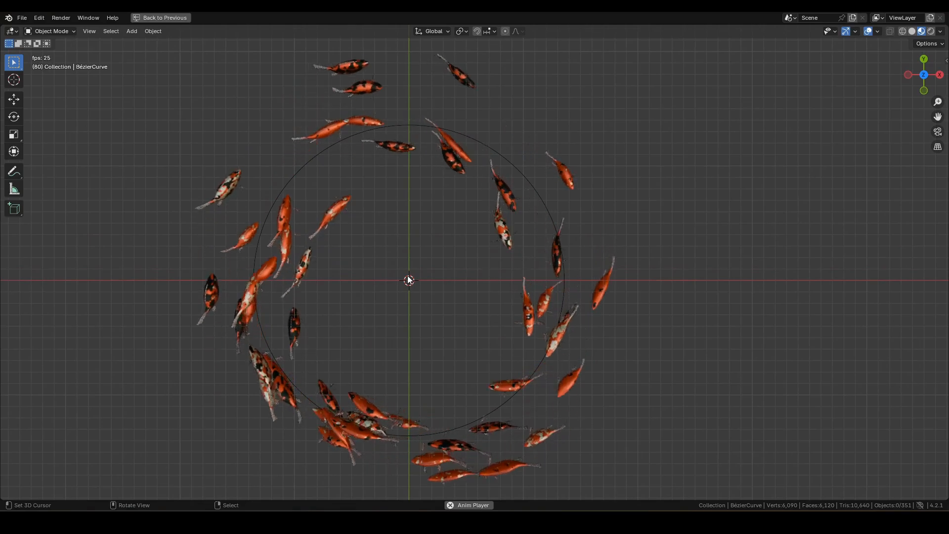
- Switch the maximized area to the geometry node editor and examine the whole node network inside the goldfishFactory group
scroll(408, 279, "down", 1)
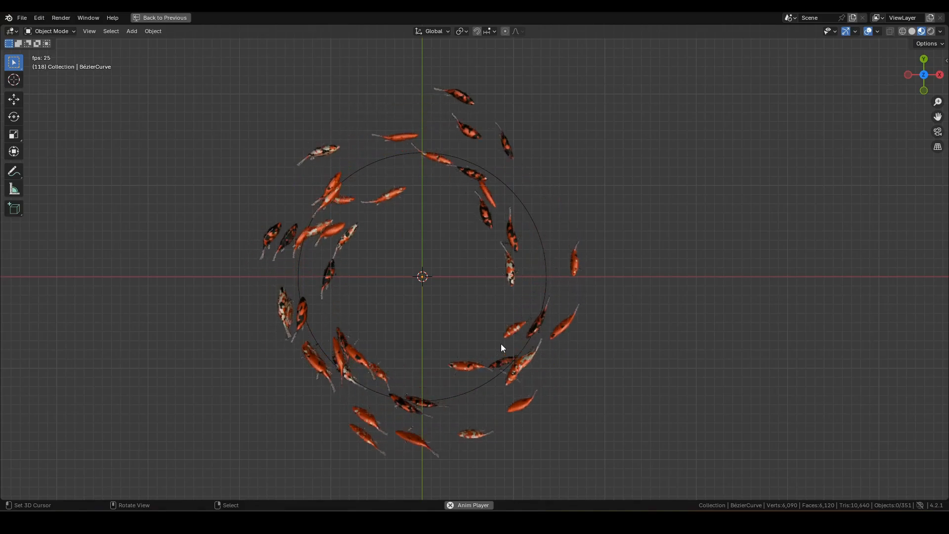
key("shift+F3")
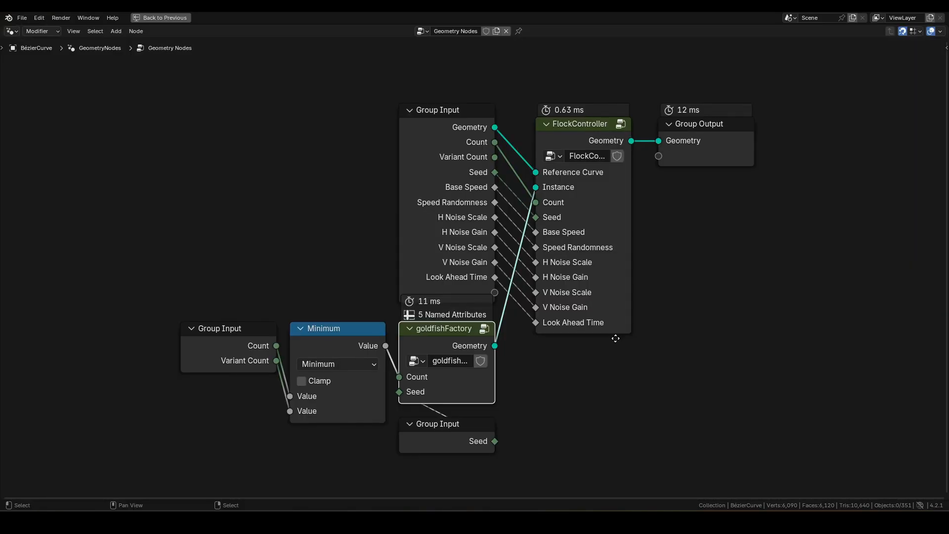
middle_click_drag(584, 339, 599, 339)
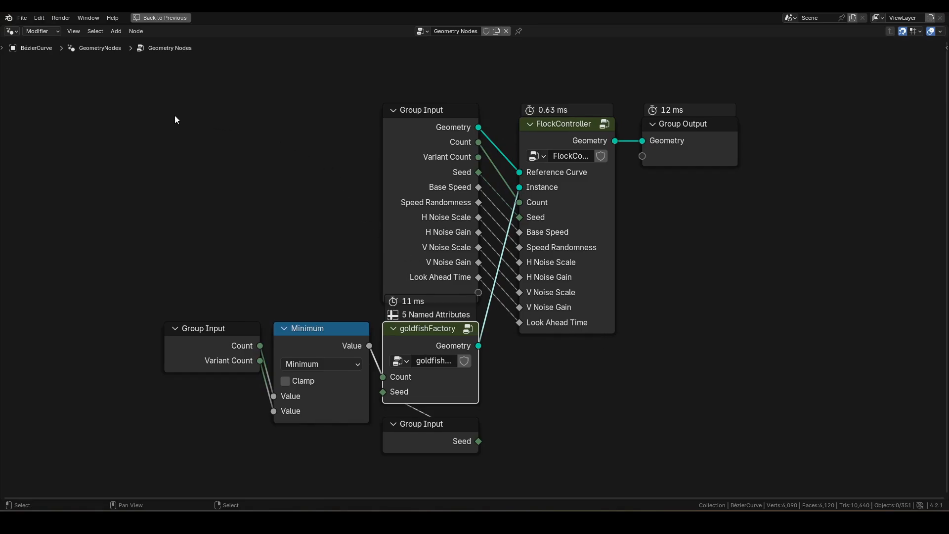
left_click(516, 412)
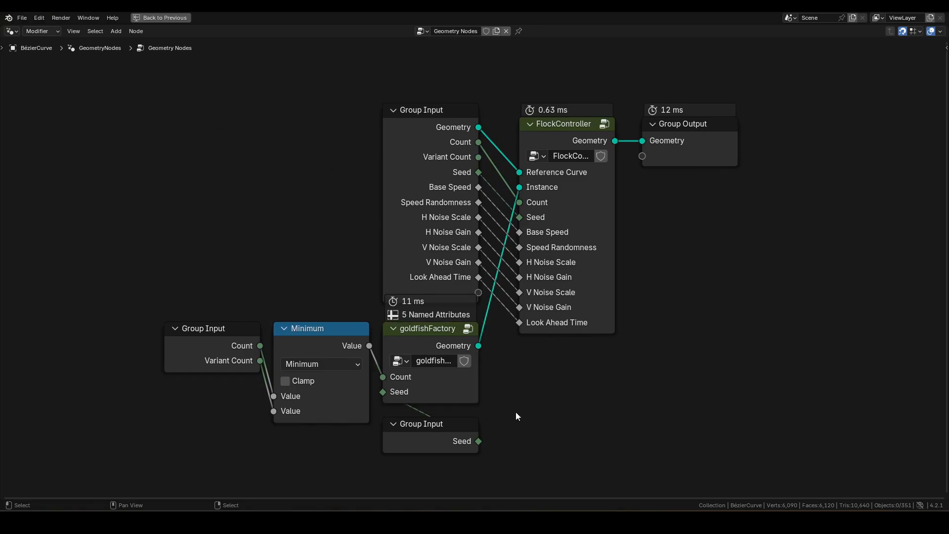
left_click(419, 338)
key("Tab")
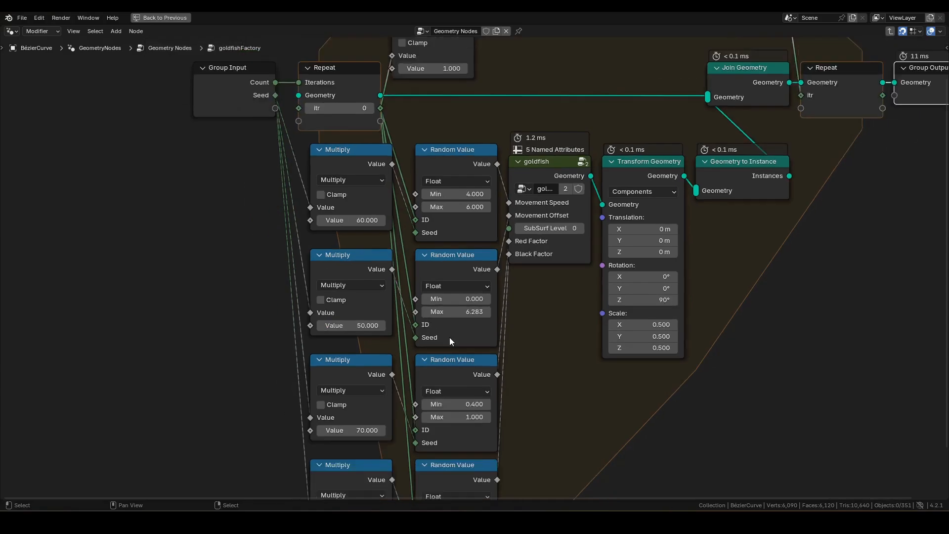
scroll(449, 337, "down", 6)
middle_click_drag(506, 322, 426, 323)
scroll(437, 327, "up", 2)
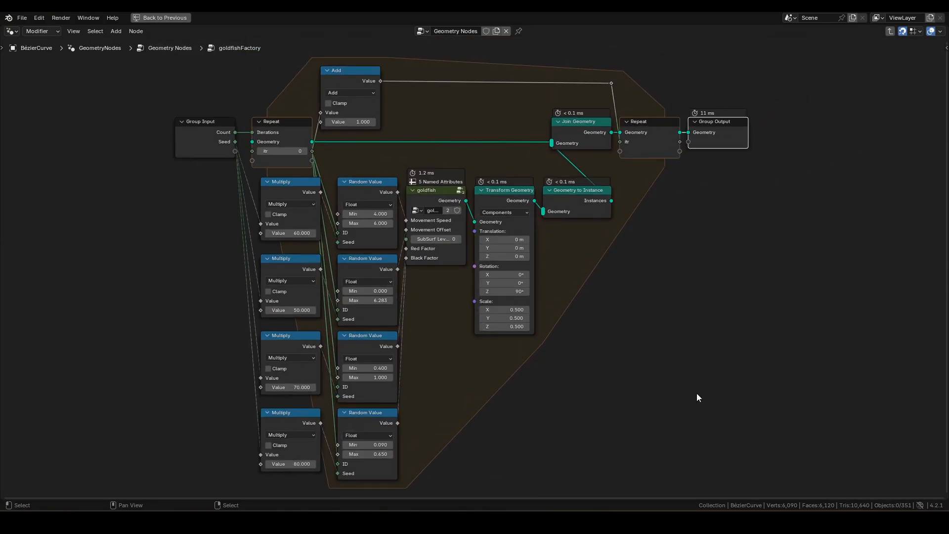
- Open the nested goldfish group and its makePectoralFin group to review how the pectoral fin is built and animated
left_click(434, 194)
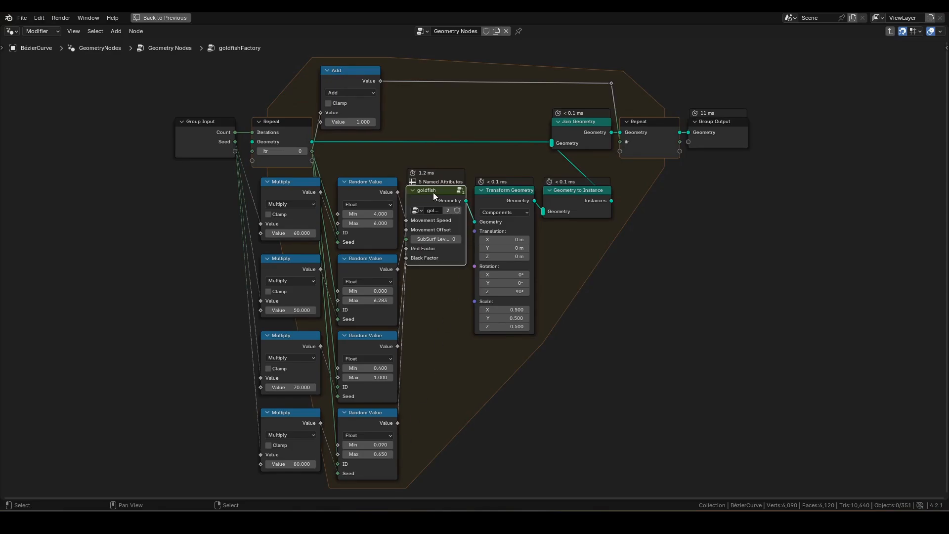
key("Tab")
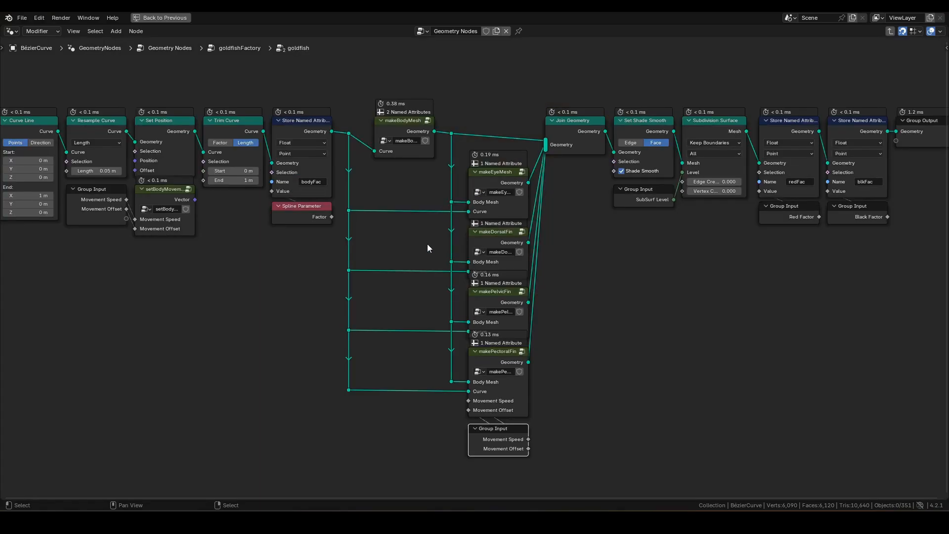
left_click(546, 407)
left_click(501, 354)
key("Tab")
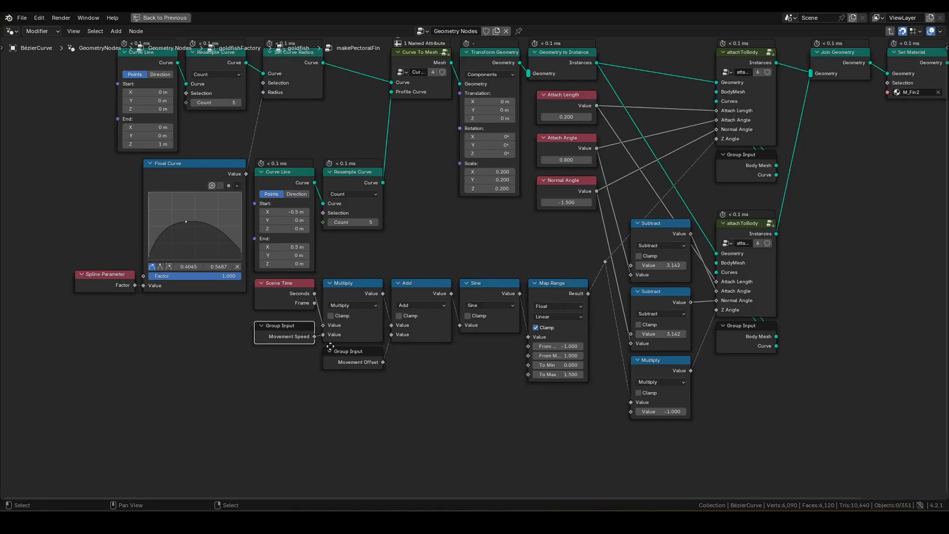
middle_click_drag(423, 405, 462, 410)
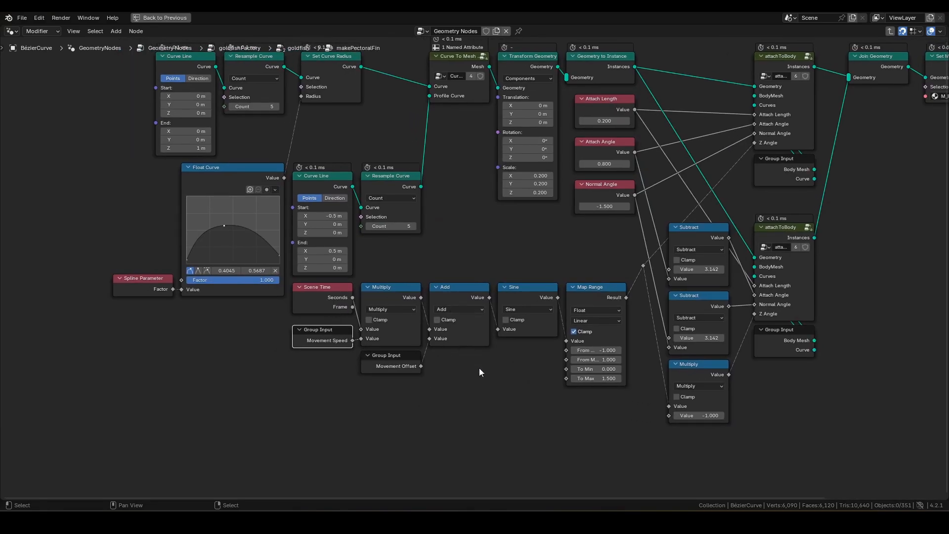
middle_click_drag(518, 399, 419, 398)
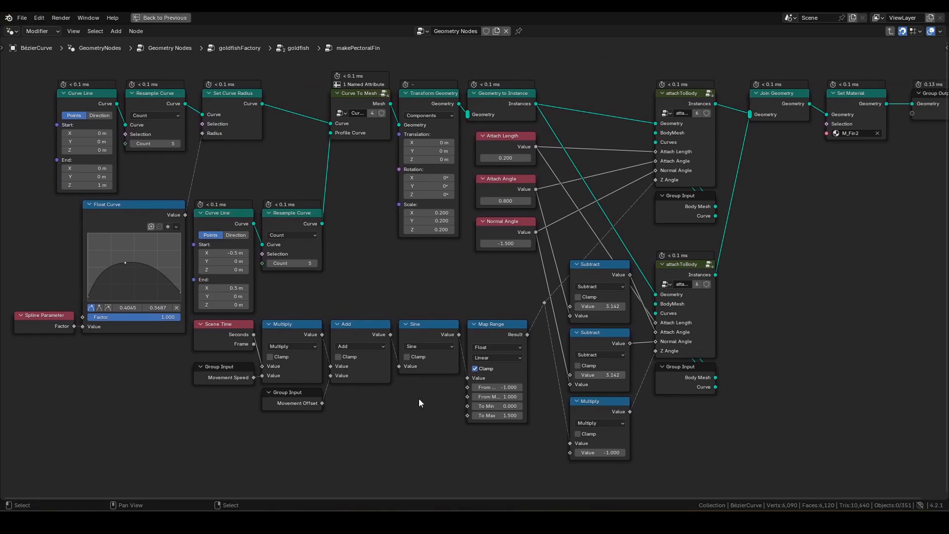
- Return to the top-level node tree and examine the instancing, random scale and rotation nodes inside the FlockController group
key("ctrl+Tab")
key("ctrl+Tab")
key("ctrl+Tab")
left_click(493, 156)
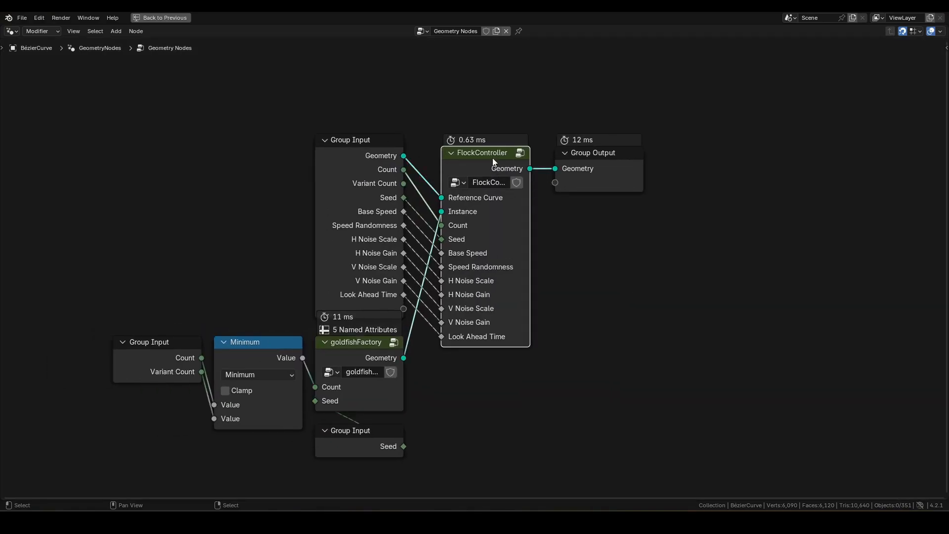
key("Tab")
scroll(492, 231, "down", 1)
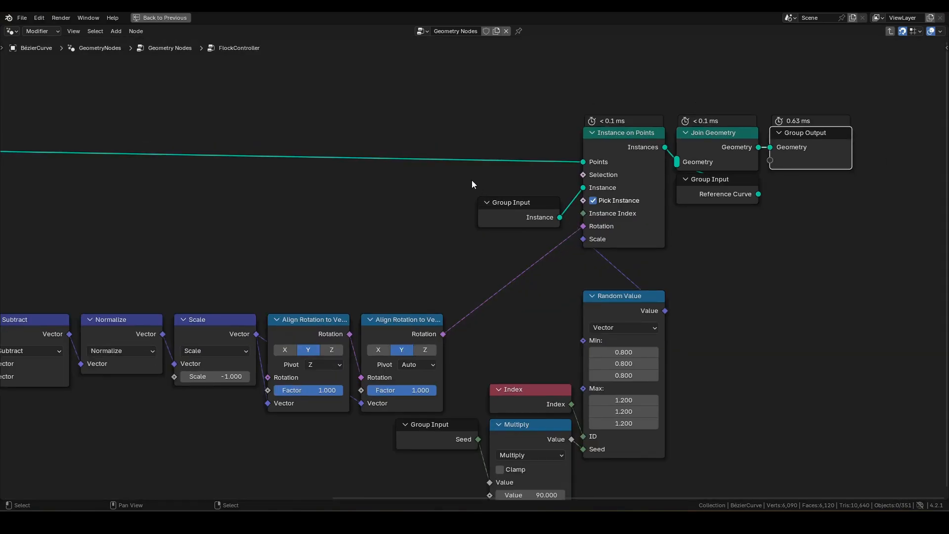
middle_click_drag(520, 311, 547, 267)
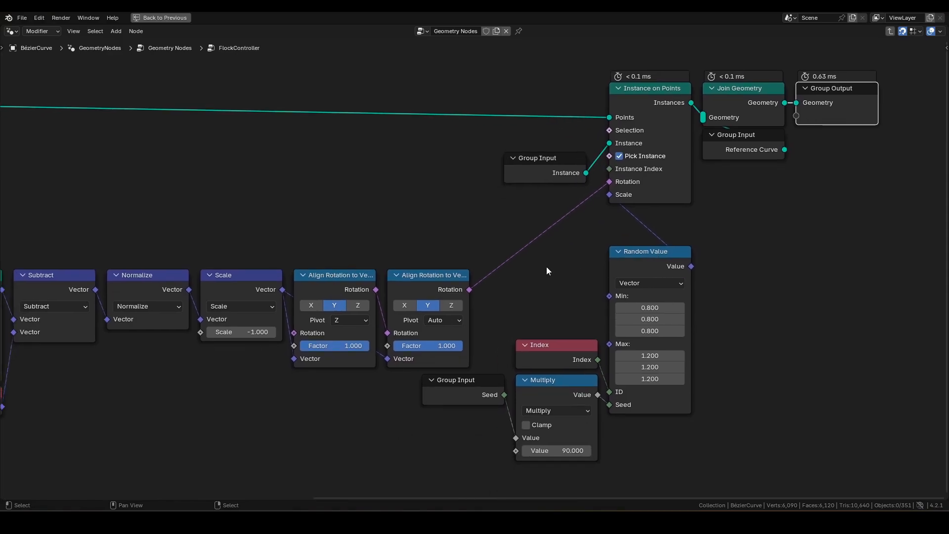
left_click_drag(674, 457, 525, 284)
left_click(360, 218)
middle_click_drag(282, 229, 486, 238)
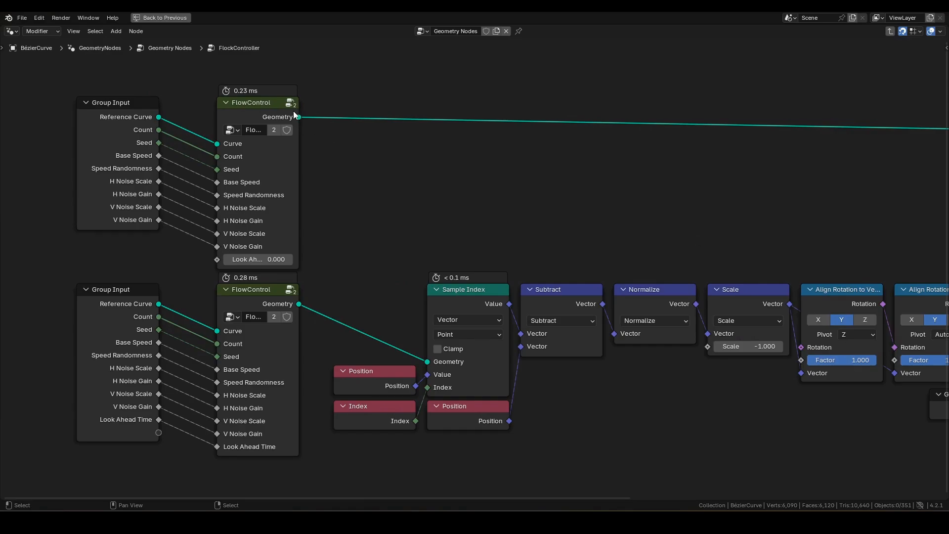
- Open the upper FlowControl group and examine its Vertical Noise, Horizontal Noise, curve sampling and speed nodes, including the seed multipliers
left_click(293, 110)
key("Tab")
middle_click_drag(320, 228, 346, 229)
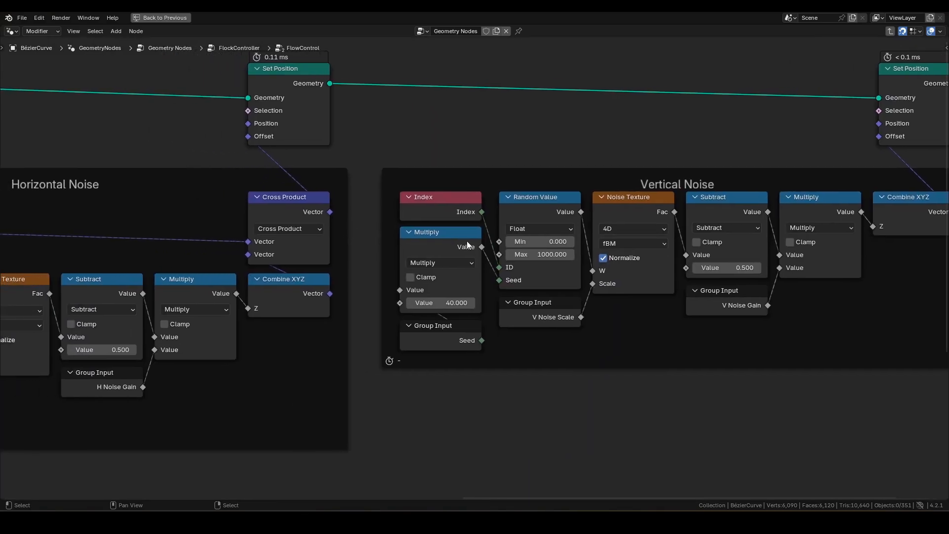
middle_click_drag(350, 266, 638, 240)
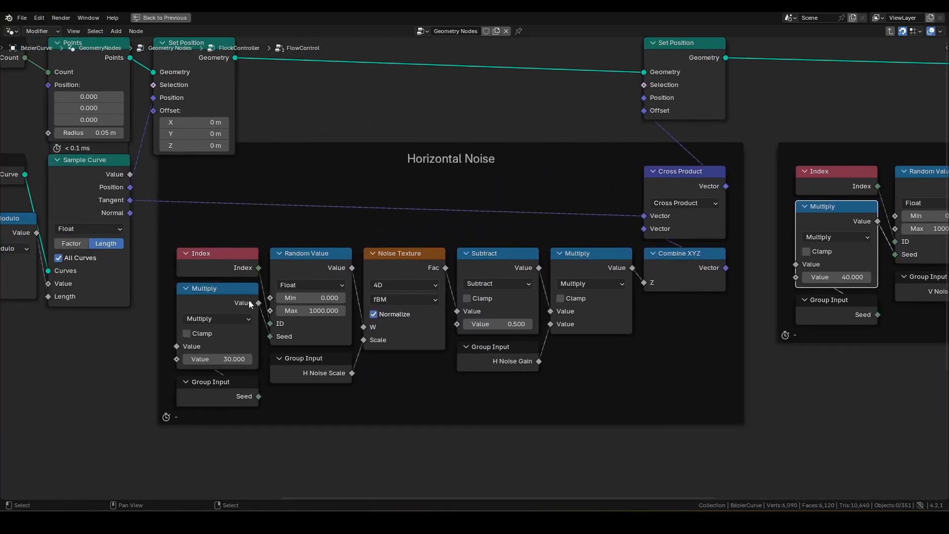
left_click(226, 295)
middle_click_drag(116, 344, 781, 338)
left_click(371, 257)
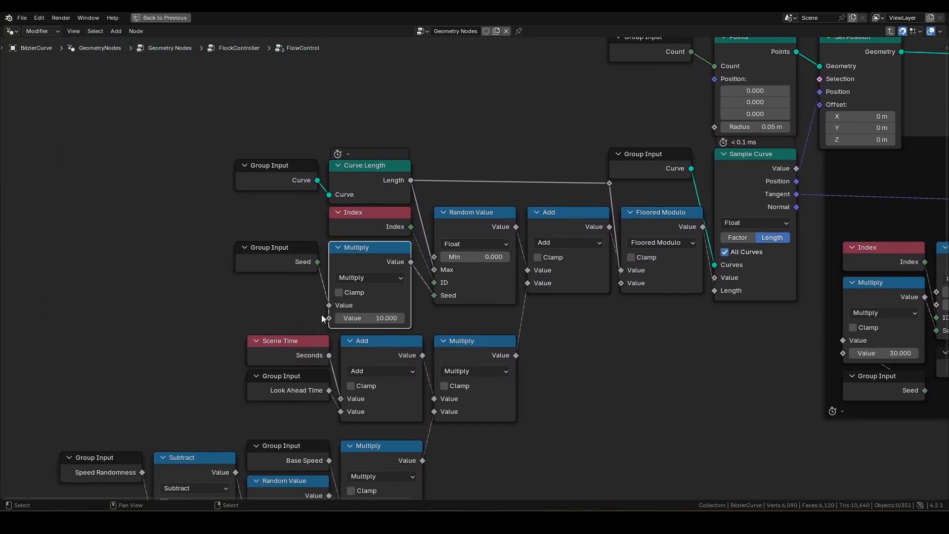
middle_click_drag(309, 422, 438, 229)
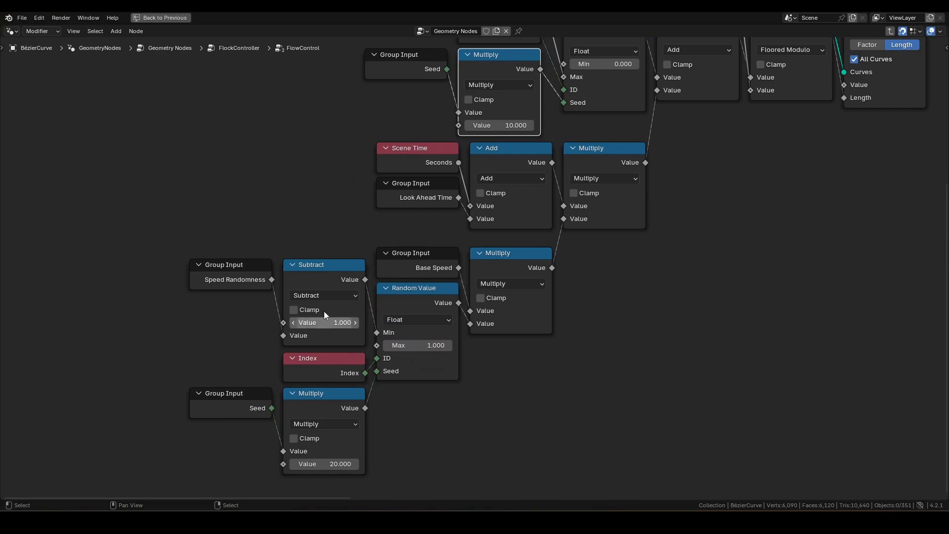
left_click(410, 311)
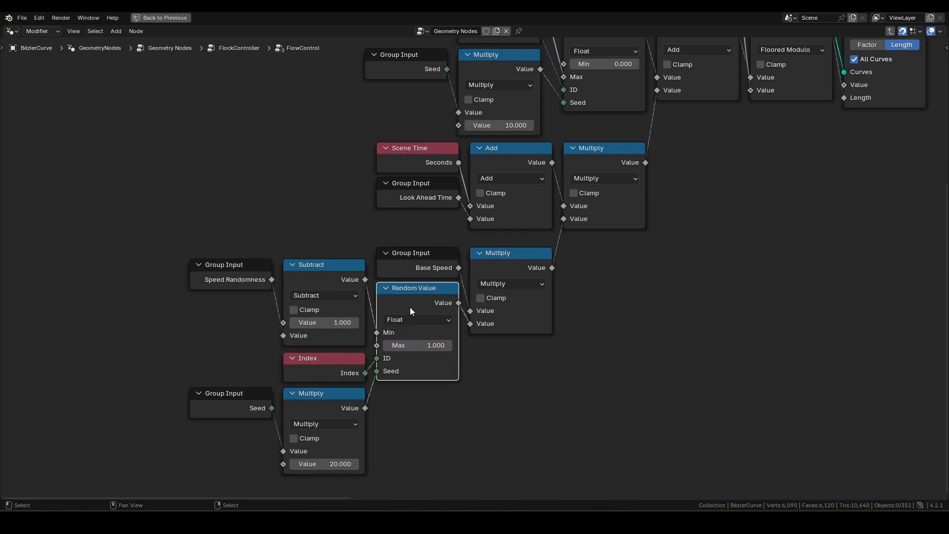
left_click(334, 407)
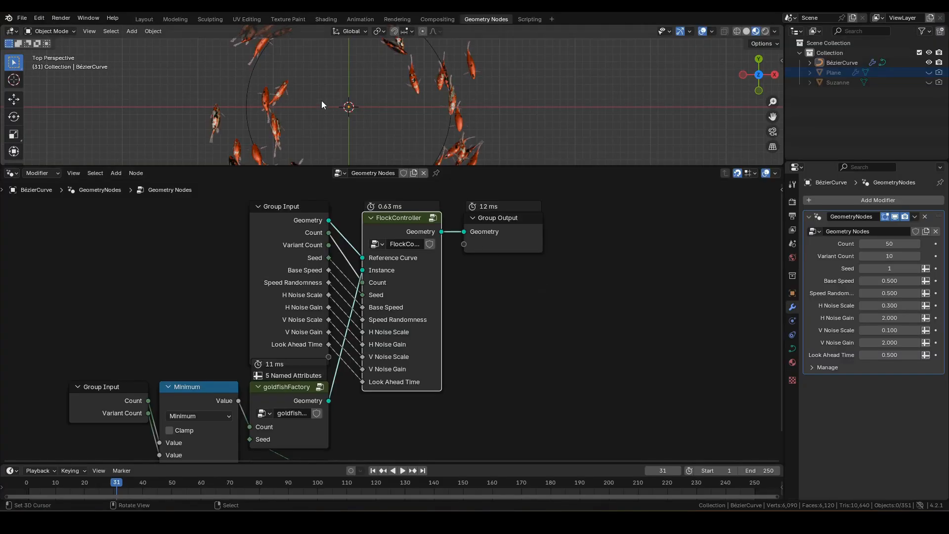
- Frame the whole fish circle in the 3D viewport, play the flock animation and stop it
middle_click_drag(339, 119, 369, 111, "shift")
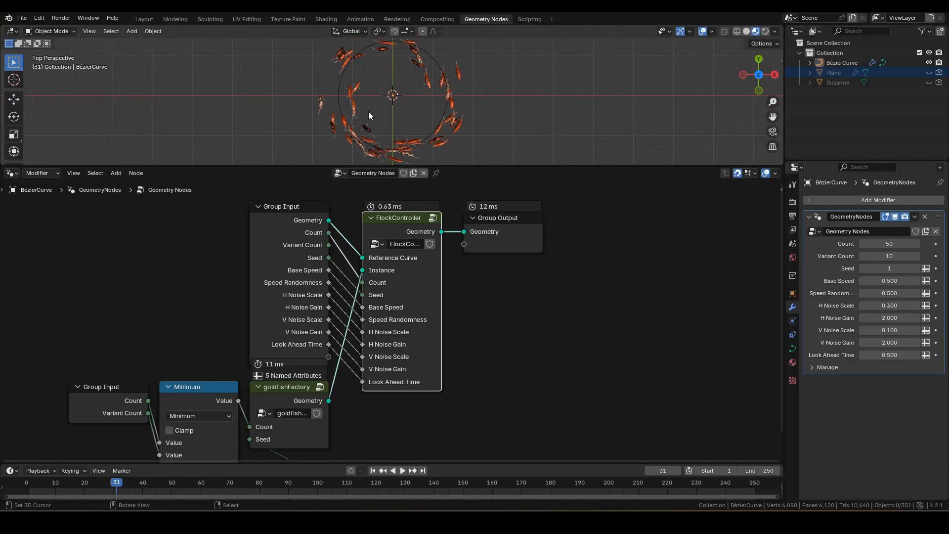
key("space")
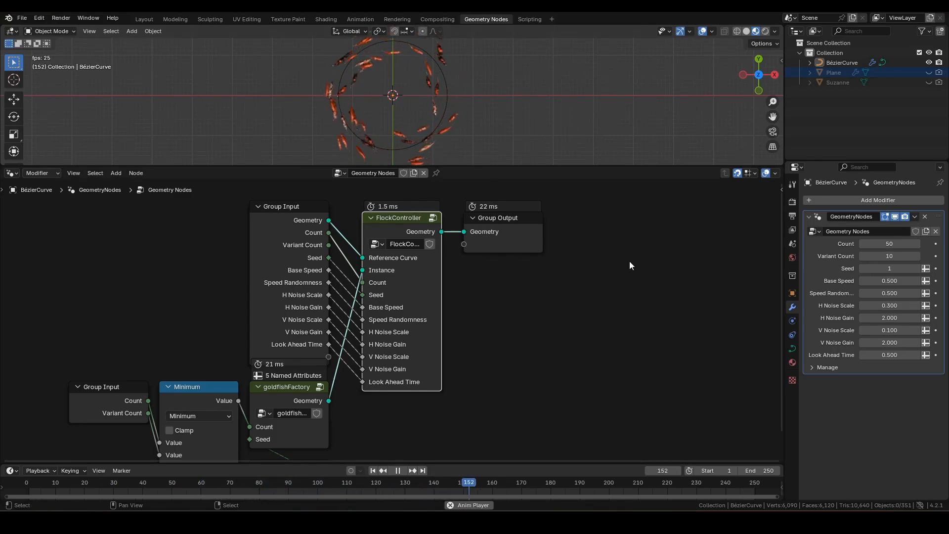
key("space")
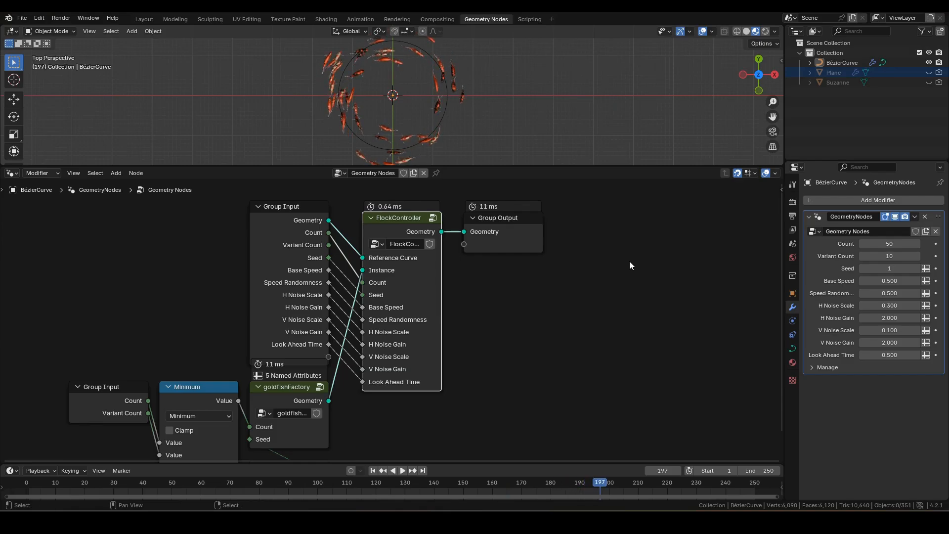